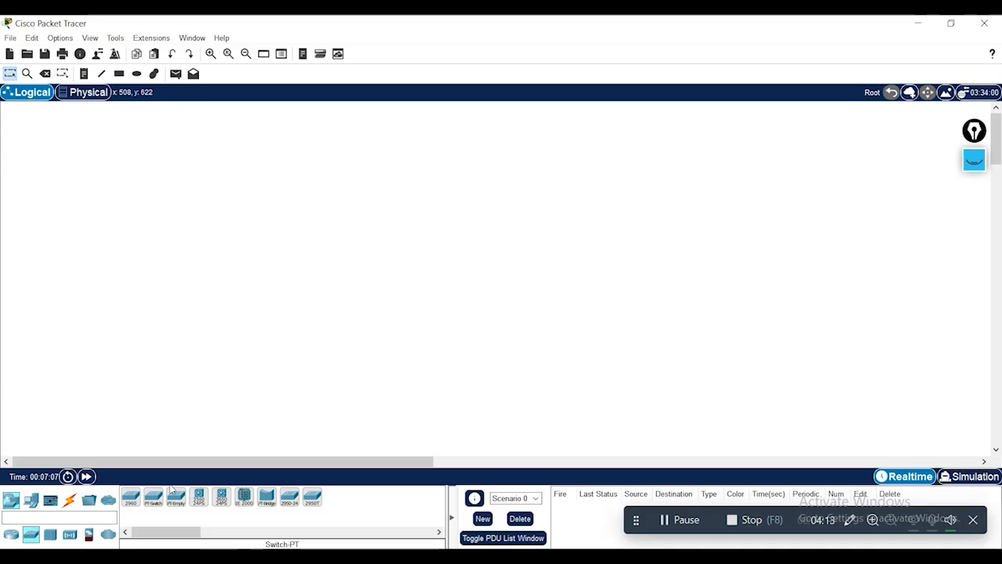
Place a 2950-24 switch in the middle of the workspace and start a session in its IOS command line.
left_click_drag(289, 499, 477, 267)
left_click(481, 255)
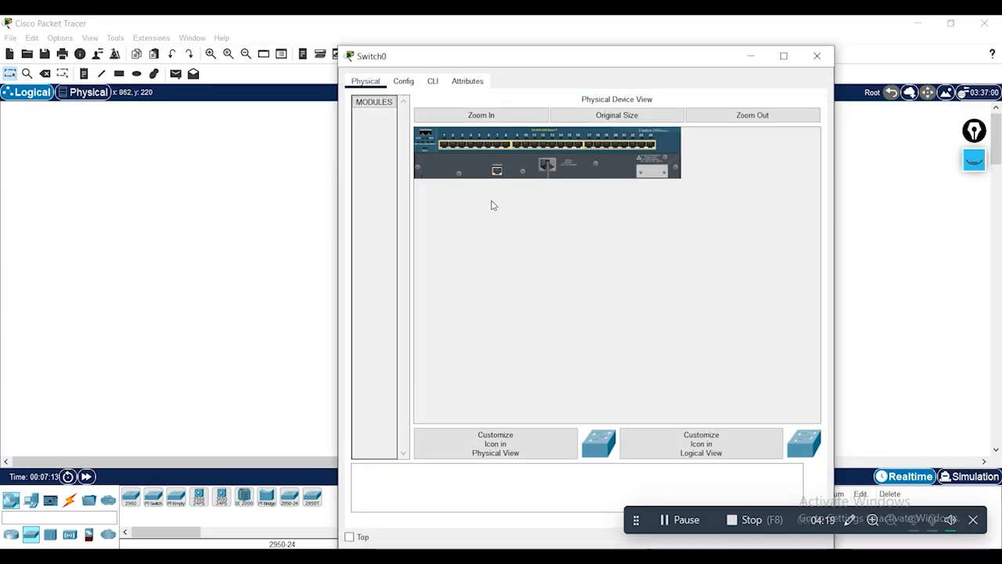
left_click(433, 82)
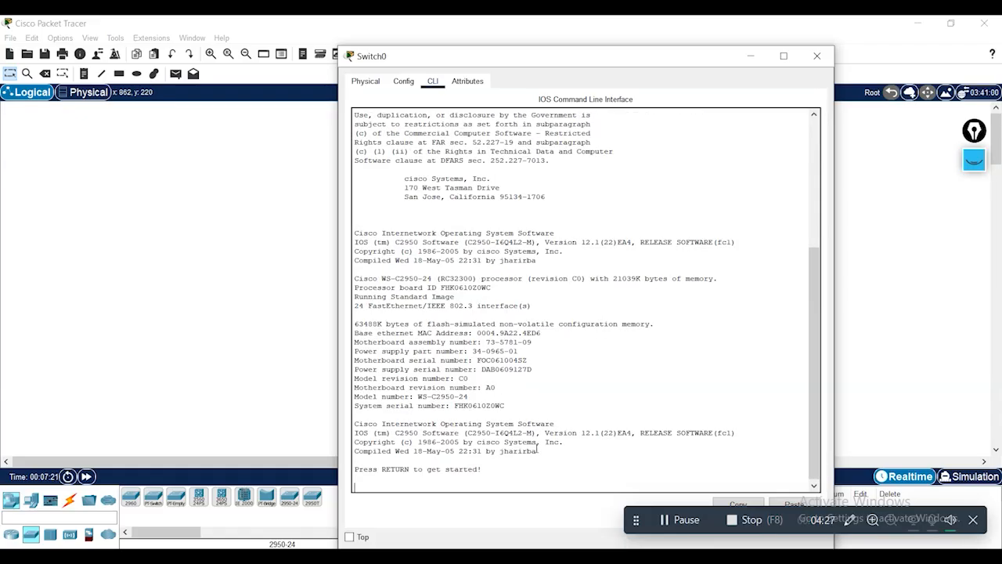
key("Return")
key("Return")
key("Return")
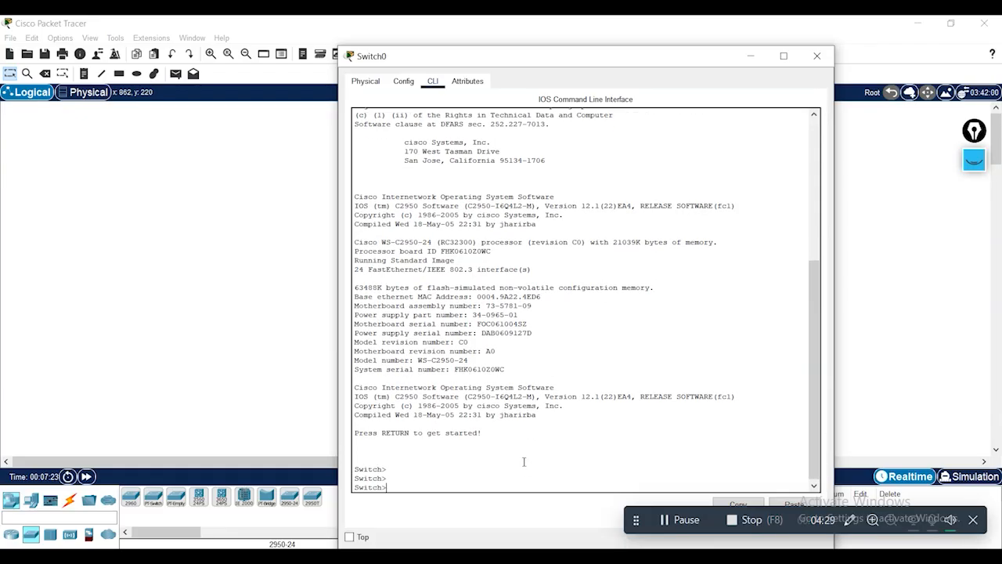
Enter privileged EXEC mode on the switch and run show vlan.
type("EN")
key("Return")
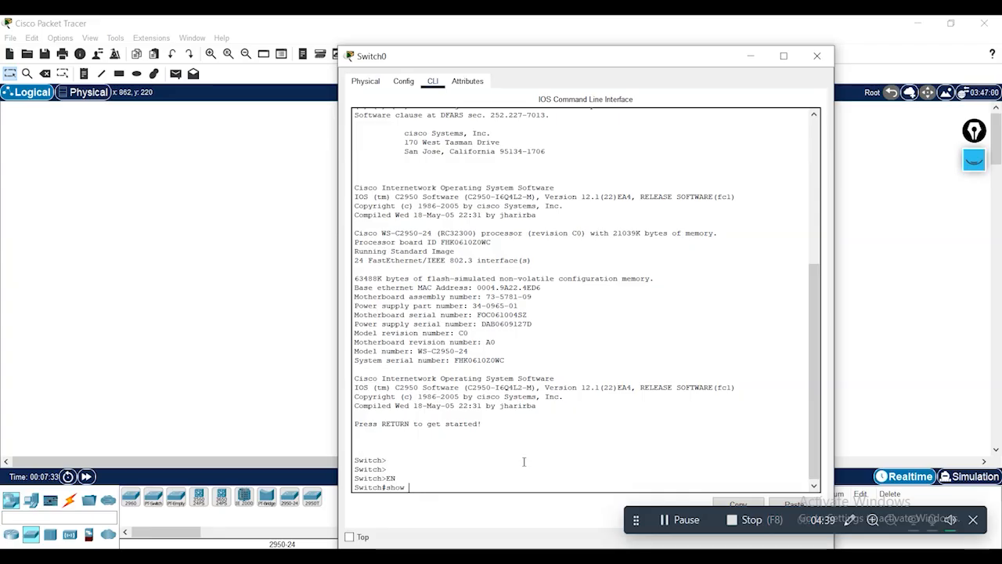
type("lan")
key("Return")
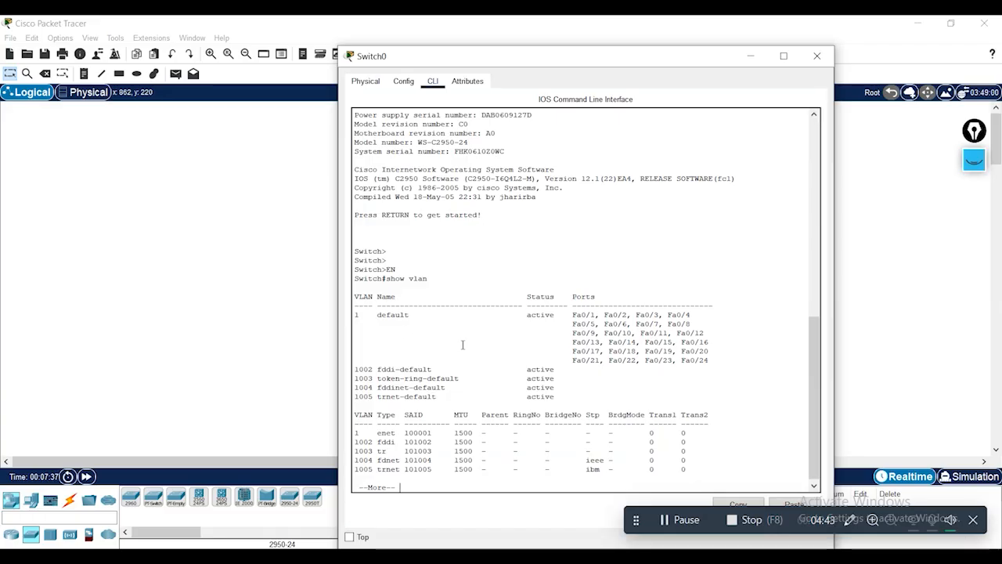
Examine the VLAN table, first VLAN 1 with its assigned ports, and the default VLANs 1002 to 1005.
left_click_drag(715, 361, 357, 315)
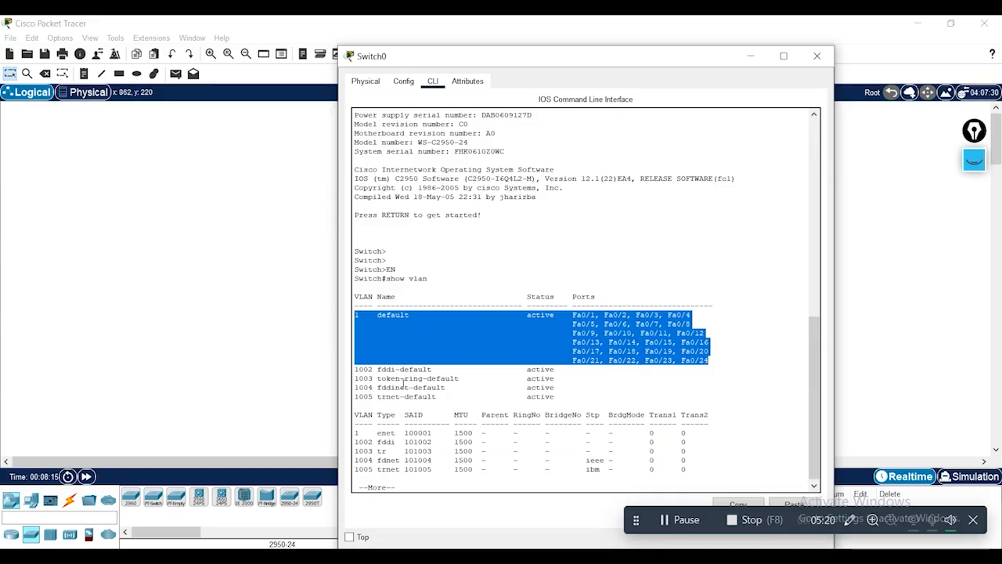
left_click(403, 384)
left_click_drag(440, 396, 356, 363)
left_click_drag(555, 398, 353, 369)
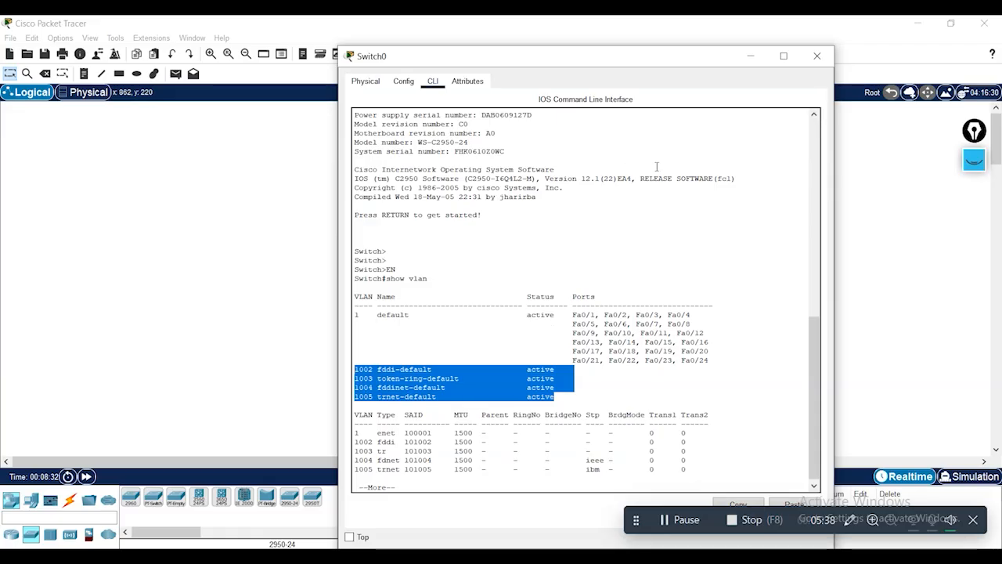
left_click_drag(814, 352, 816, 394)
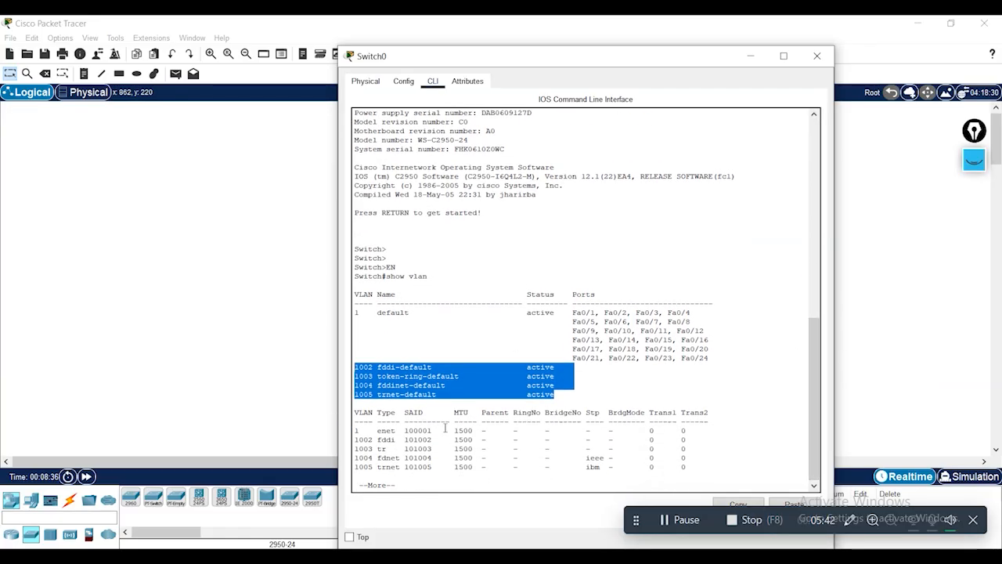
Page through the rest of the show vlan output to the switch prompt, and minimize the switch's window.
key("Return")
key("Return")
key("Return")
key("Return")
key("Return")
key("Return")
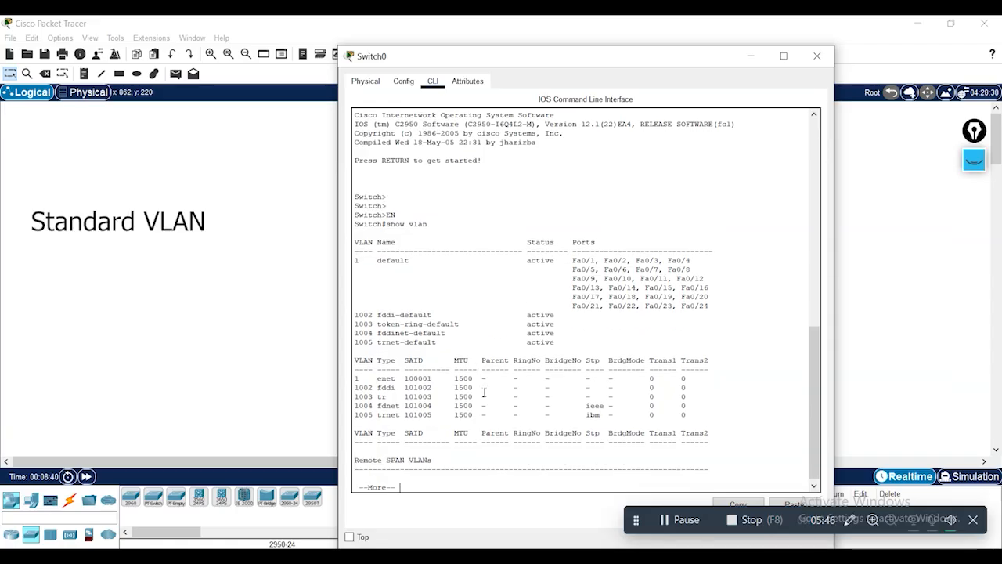
key("Return")
key("Return")
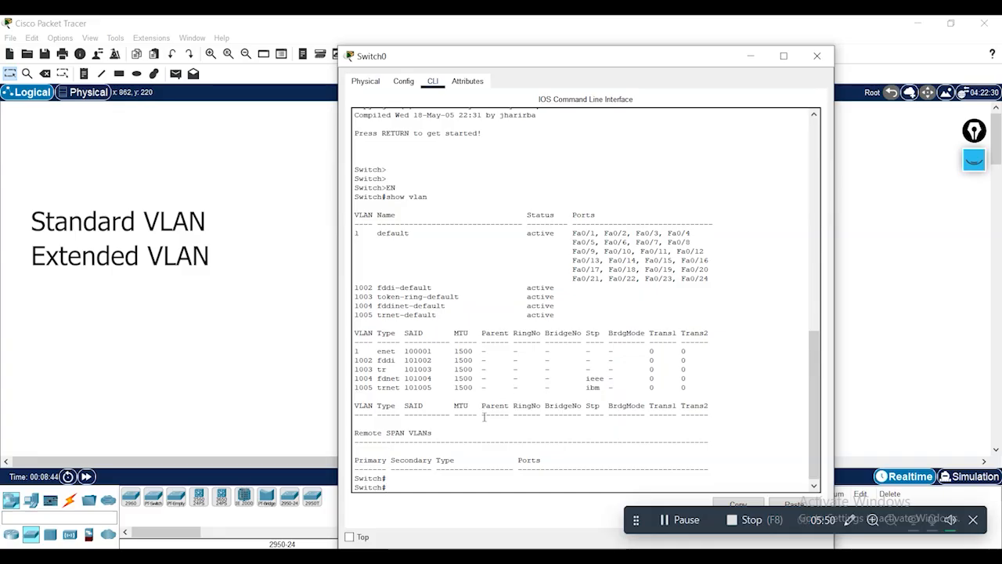
type("co")
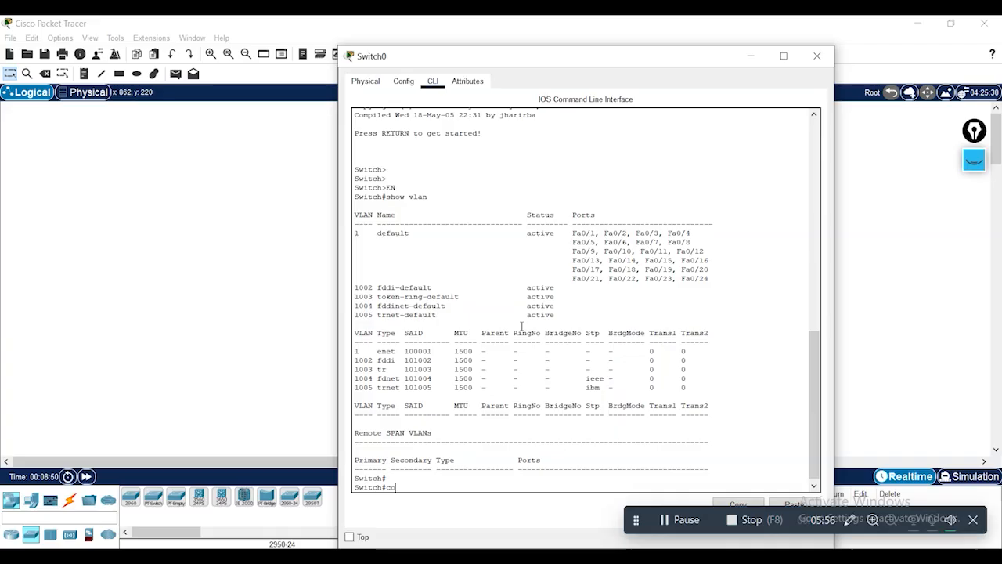
left_click(750, 55)
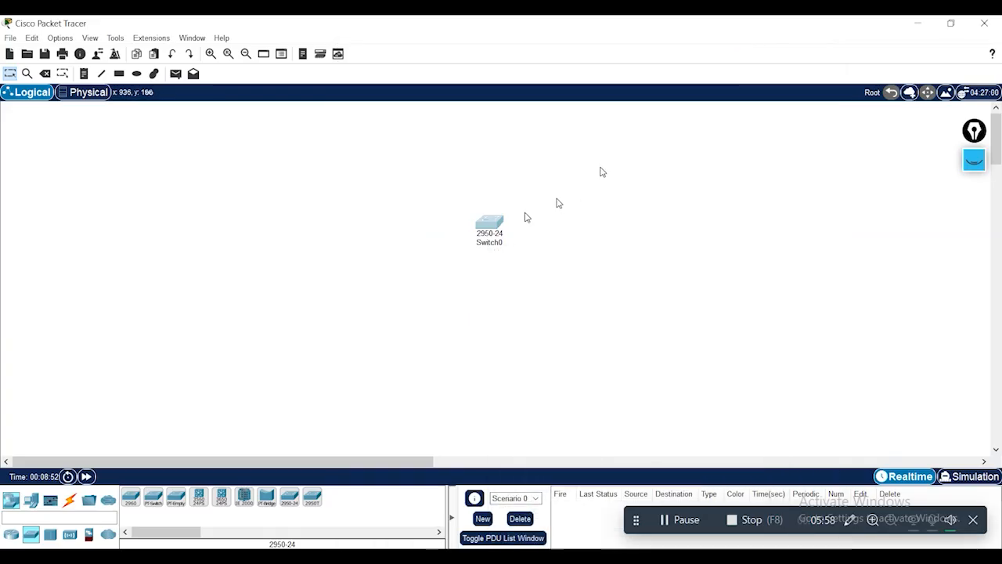
Add six PCs around the switch, PC0 to PC2 on its left and PC3 to PC5 on its right, and shift the switch between them.
left_click(30, 504)
left_click_drag(130, 505, 313, 259)
left_click_drag(130, 502, 311, 320)
left_click_drag(308, 252, 305, 229)
left_click_drag(308, 315, 305, 296)
left_click_drag(130, 498, 536, 371)
left_click_drag(130, 498, 619, 212)
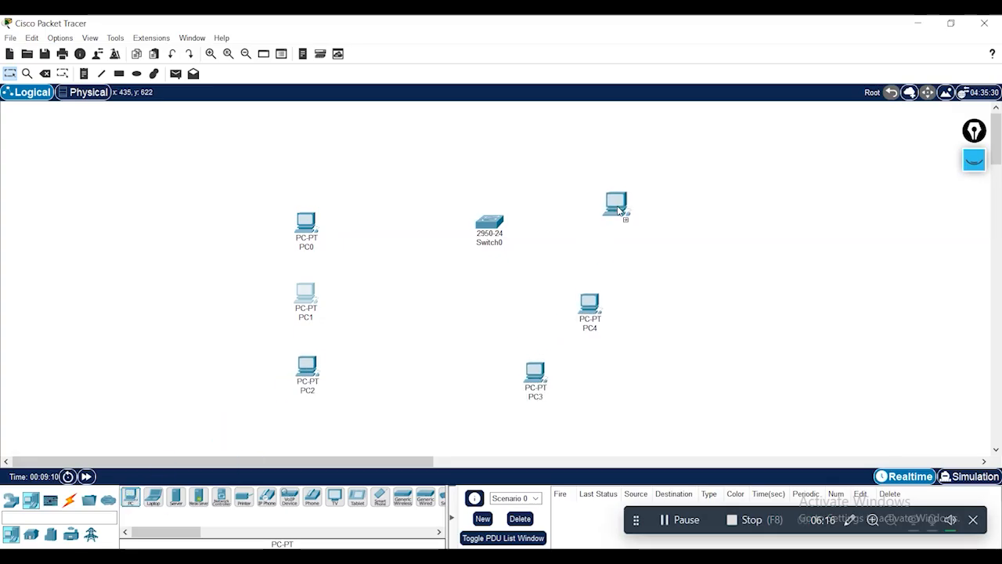
left_click_drag(489, 227, 447, 235)
Connect PC0, PC1 and PC2 to the switch using the automatically chosen connection type.
left_click(70, 499)
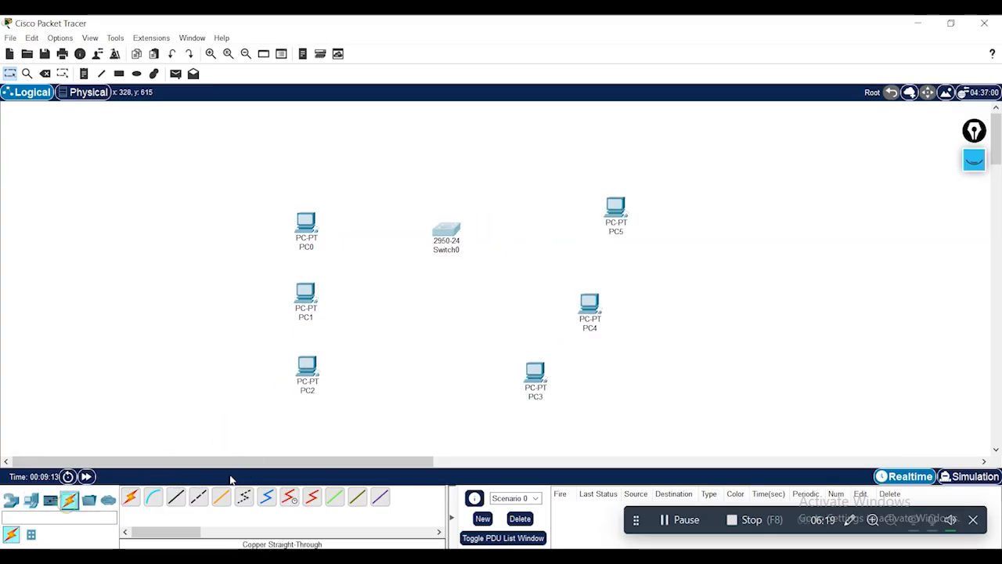
left_click(130, 497)
left_click(306, 223)
left_click(446, 230)
left_click(130, 497)
left_click(305, 294)
left_click(445, 232)
left_click(130, 496)
left_click(307, 368)
left_click(443, 234)
Connect PC3, PC4 and PC5 to the switch using the automatically chosen connection type.
left_click(130, 497)
left_click(532, 373)
left_click(450, 234)
left_click(130, 497)
left_click(588, 305)
left_click(460, 235)
left_click(130, 496)
left_click(616, 213)
left_click(457, 229)
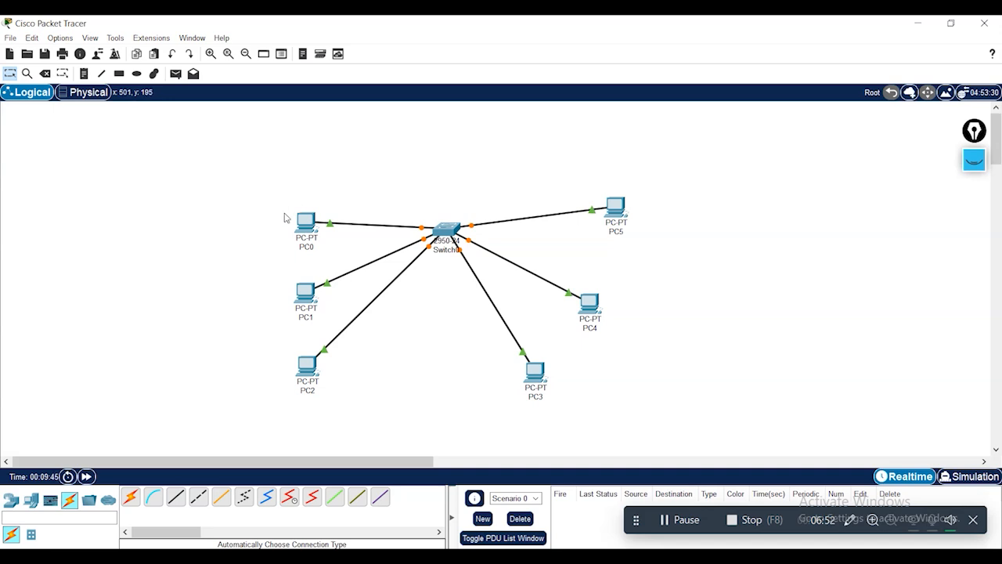
Assign PC0 the static IPv4 address 192.168.10.1 with subnet mask 255.255.255.0.
left_click(305, 251)
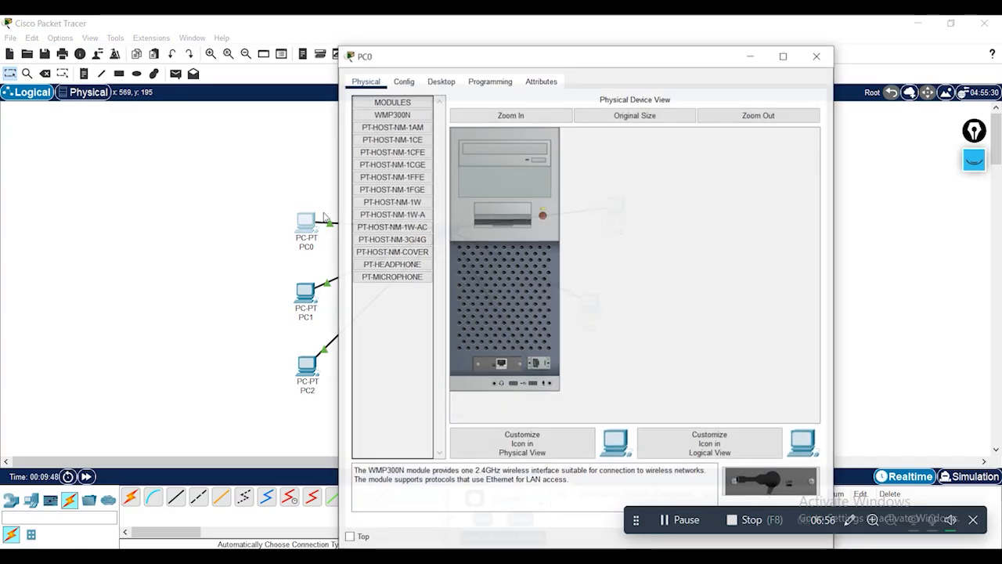
left_click(440, 83)
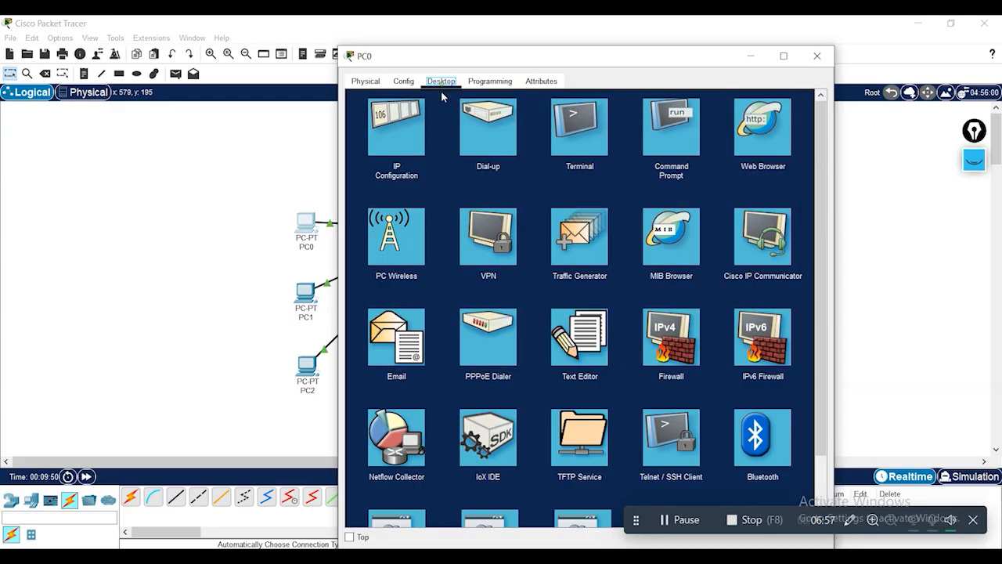
left_click(394, 148)
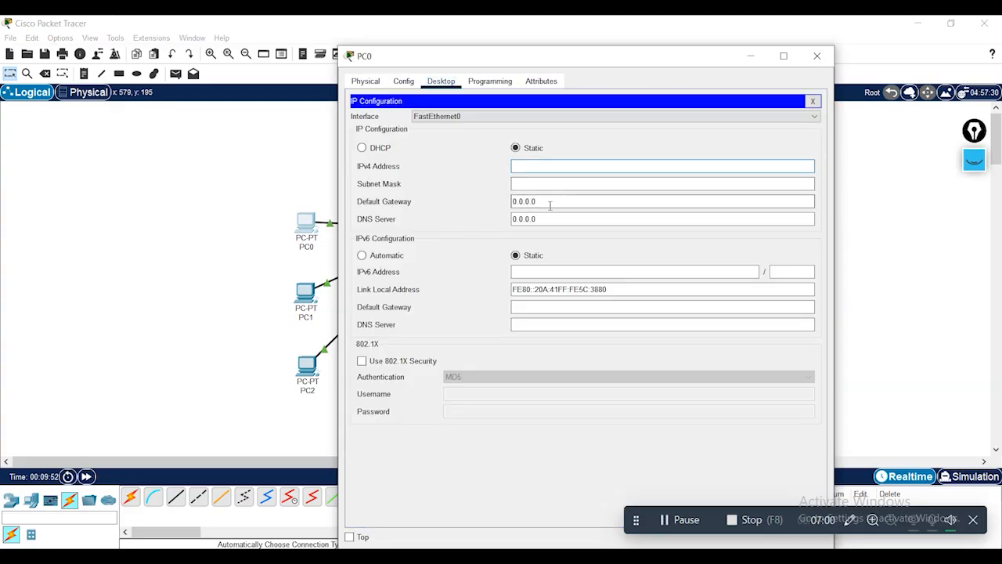
type("192")
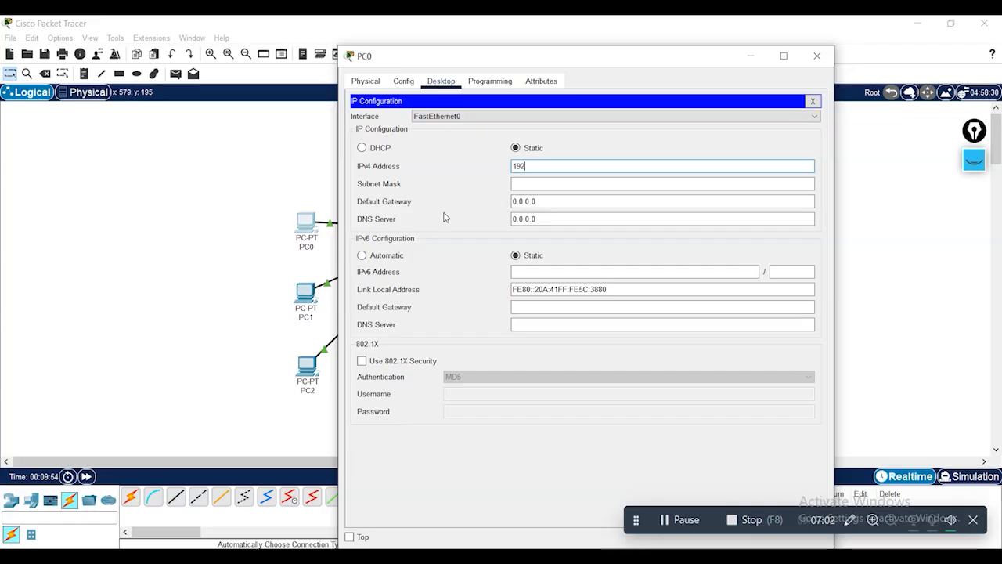
type(".168.10.1")
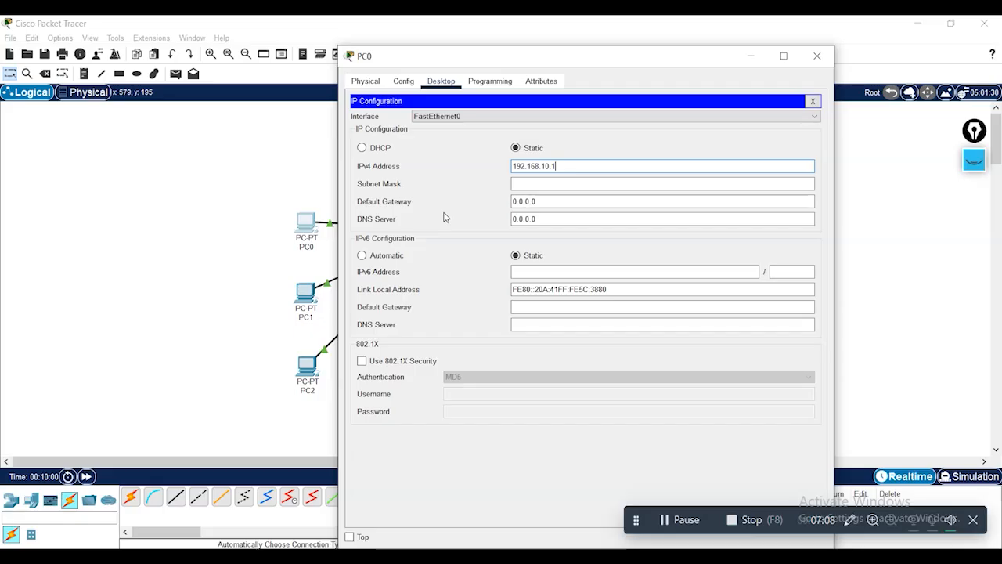
left_click(530, 188)
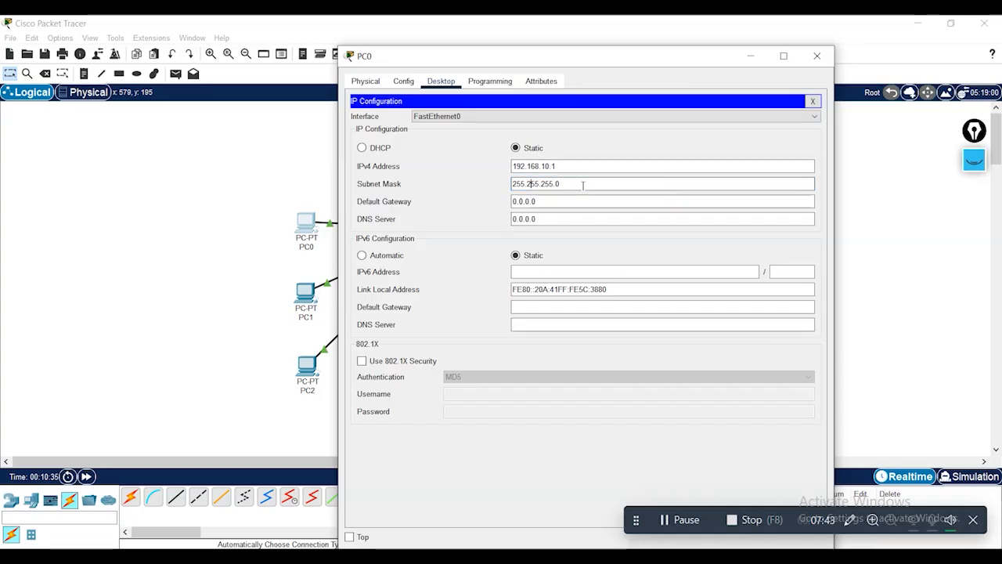
left_click(817, 55)
Assign PC1 the static IPv4 address 192.168.1.2 with subnet mask 255.255.255.0.
left_click(305, 294)
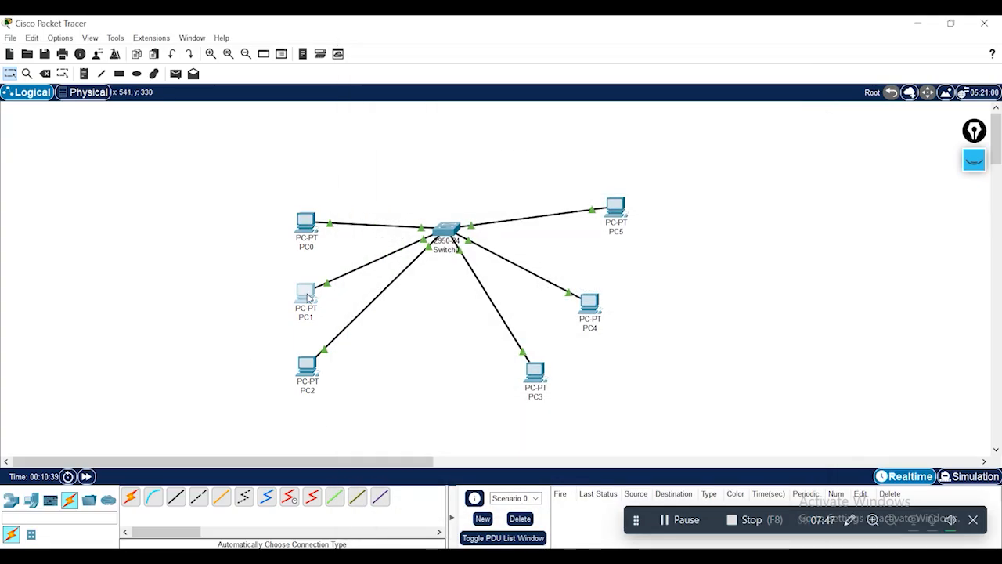
left_click(415, 192)
left_click(539, 225)
type("192.16")
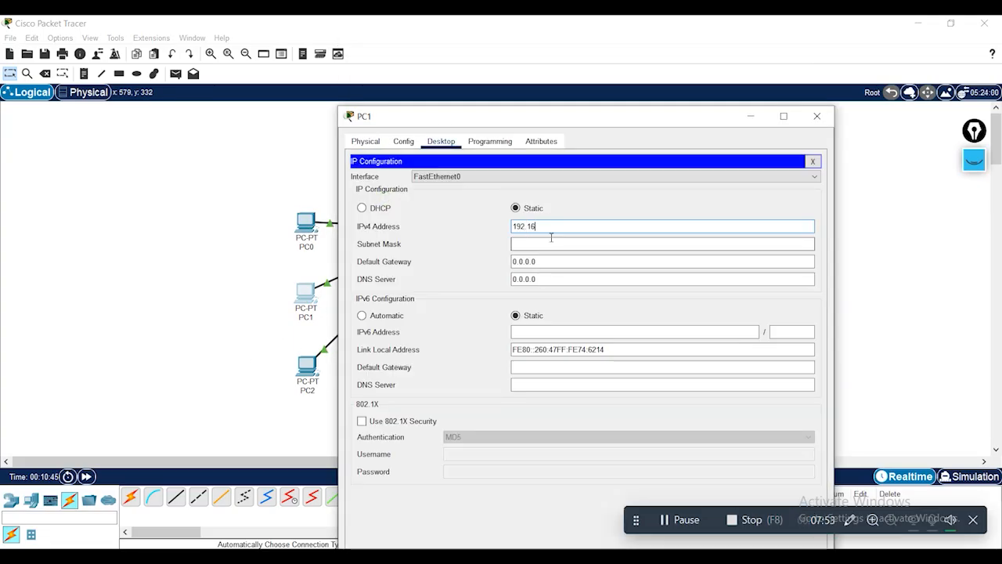
type("8.1.1")
left_click(552, 244)
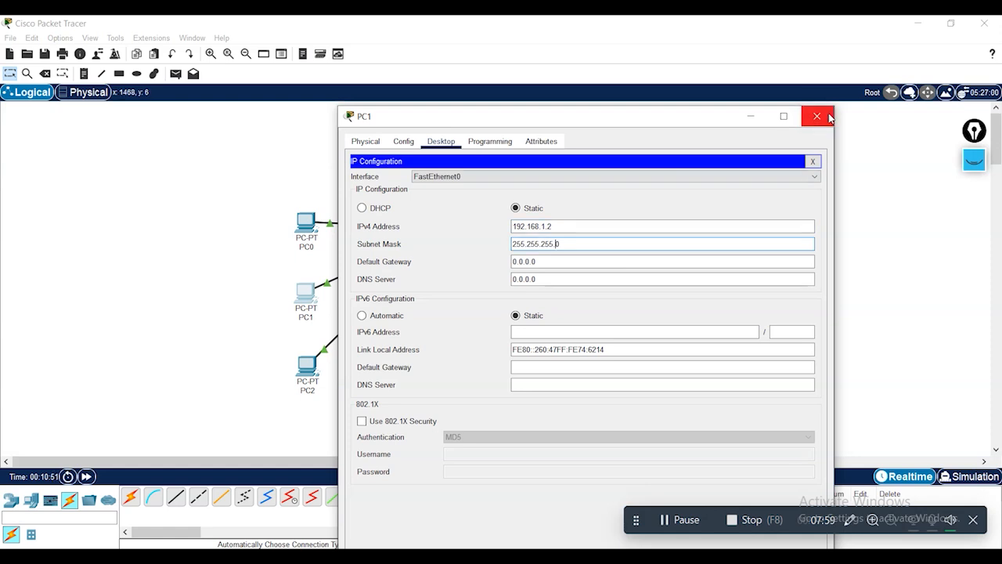
left_click(817, 116)
Assign PC2 a static IPv4 address beginning with 192.168.10 and the default subnet mask.
left_click(307, 366)
left_click(419, 141)
left_click(514, 166)
type("192.168.10")
key("Tab")
left_click(817, 56)
Assign PC3 the static IPv4 address 192.168.10.4 with the default subnet mask.
left_click(614, 205)
left_click(440, 81)
left_click(396, 125)
left_click(531, 167)
type("192.168.10")
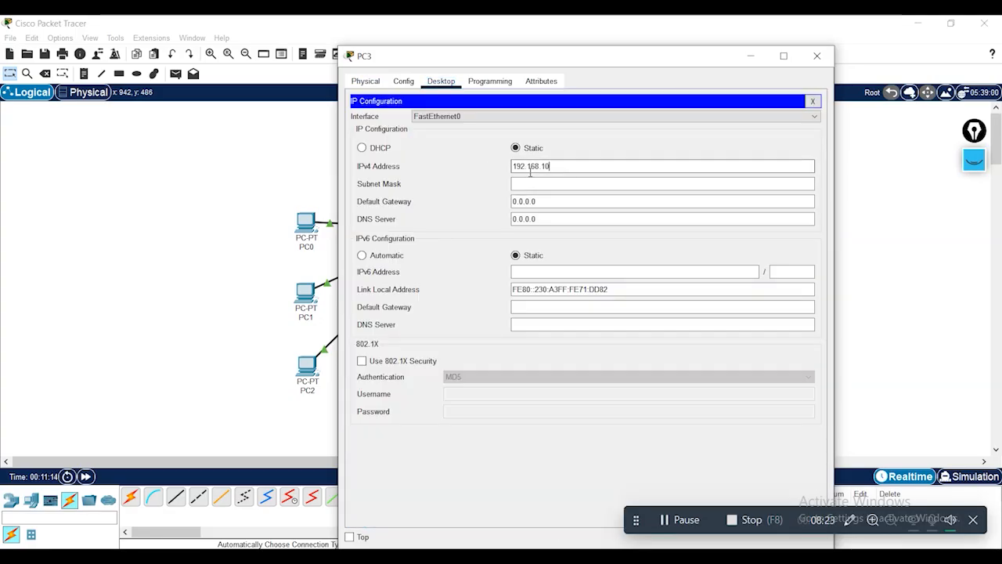
type(".4")
key("Tab")
left_click(816, 55)
Assign PC4 the static IPv4 address 192.168.10.5 with subnet mask 255.255.255.0.
left_click(595, 309)
left_click(441, 81)
left_click(422, 155)
left_click(587, 167)
type("192.")
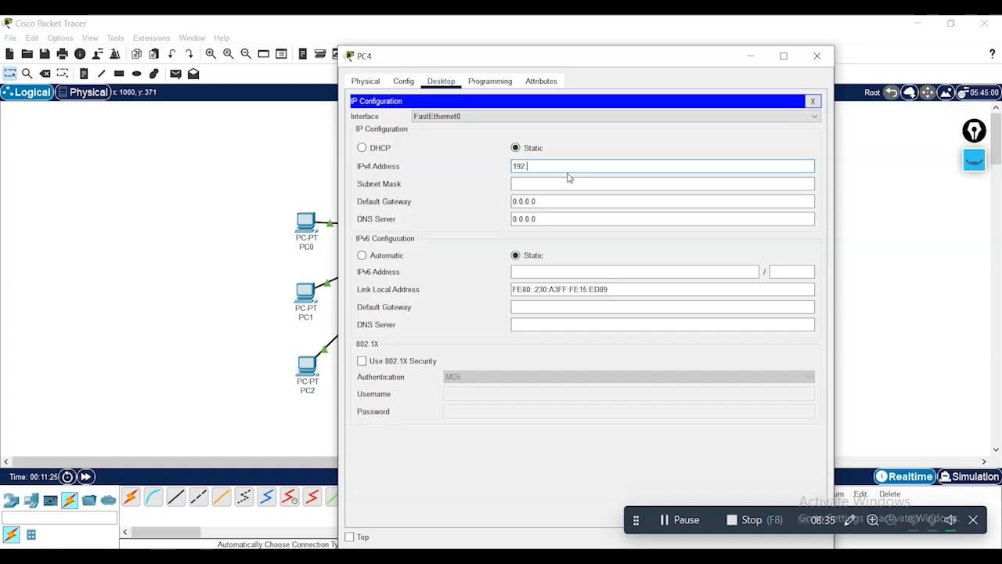
type("168.10.5")
key("Tab")
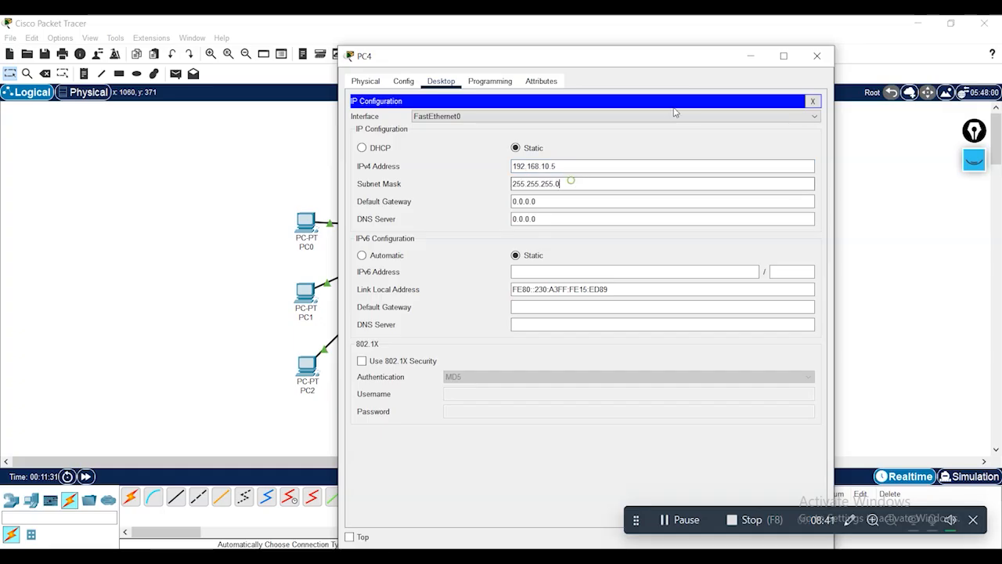
left_click(817, 56)
Assign PC5 the static IPv4 address 192.168.10.6 with the default subnet mask.
left_click(618, 206)
left_click(441, 81)
left_click(402, 129)
left_click(517, 167)
type("192.168.10.6")
key("Tab")
left_click(817, 55)
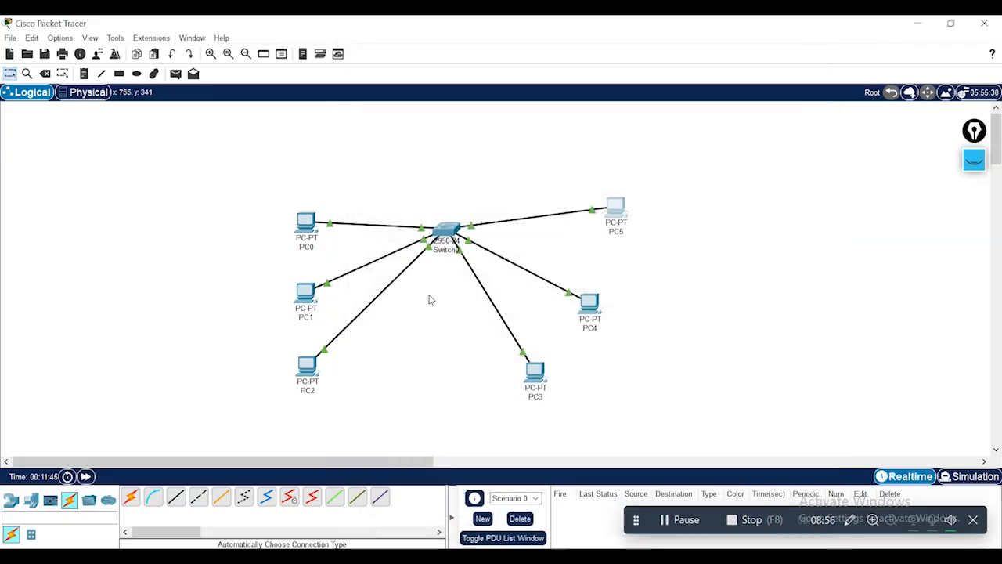
Rearrange the PCs into two columns beside the switch, with PC0, PC1, PC2 on the left and PC5, PC4, PC3 on the right.
left_click_drag(310, 230, 307, 209)
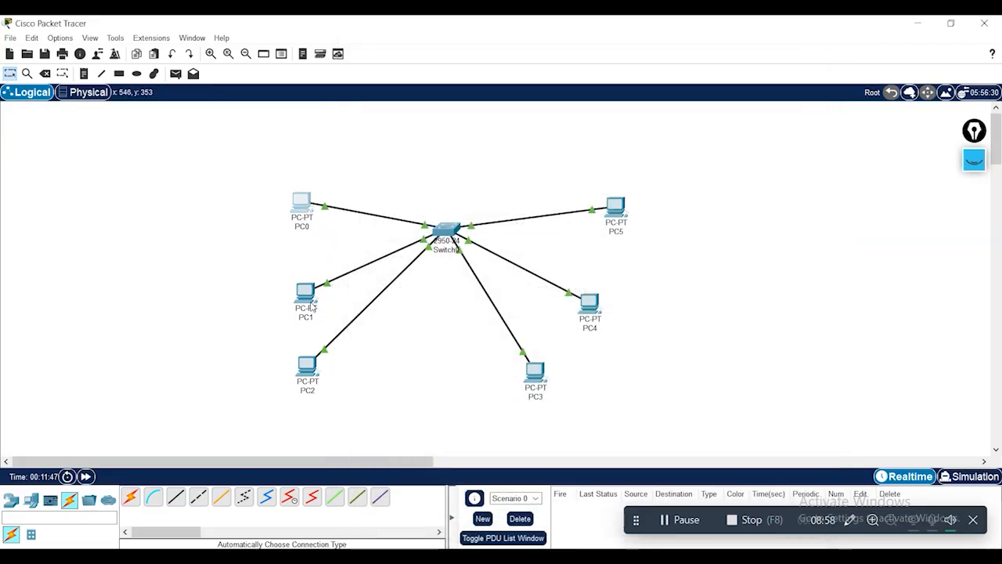
left_click_drag(311, 298, 311, 273)
left_click_drag(319, 371, 318, 345)
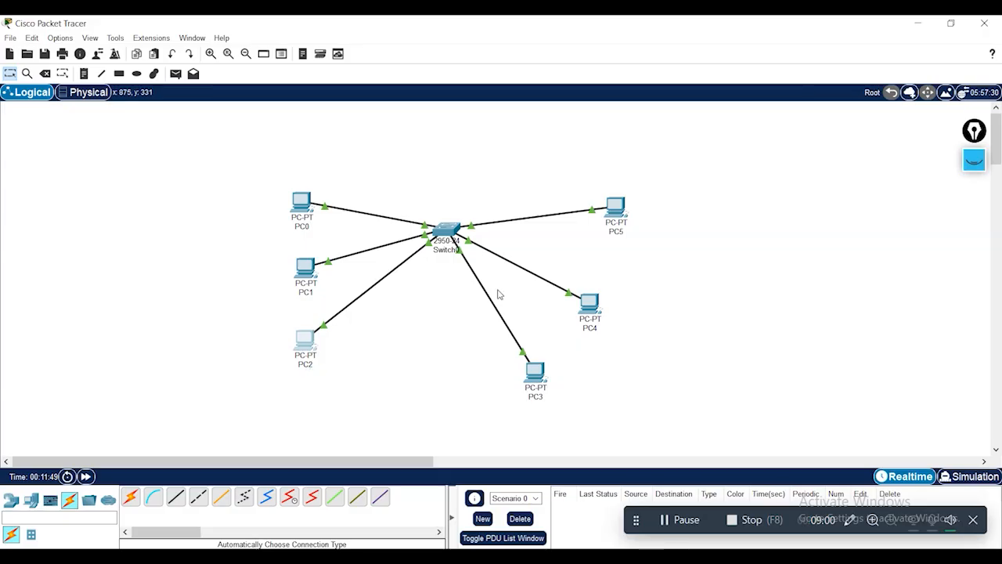
left_click_drag(594, 313, 608, 281)
left_click_drag(613, 206, 599, 182)
left_click_drag(535, 380, 595, 340)
left_click_drag(600, 276, 606, 248)
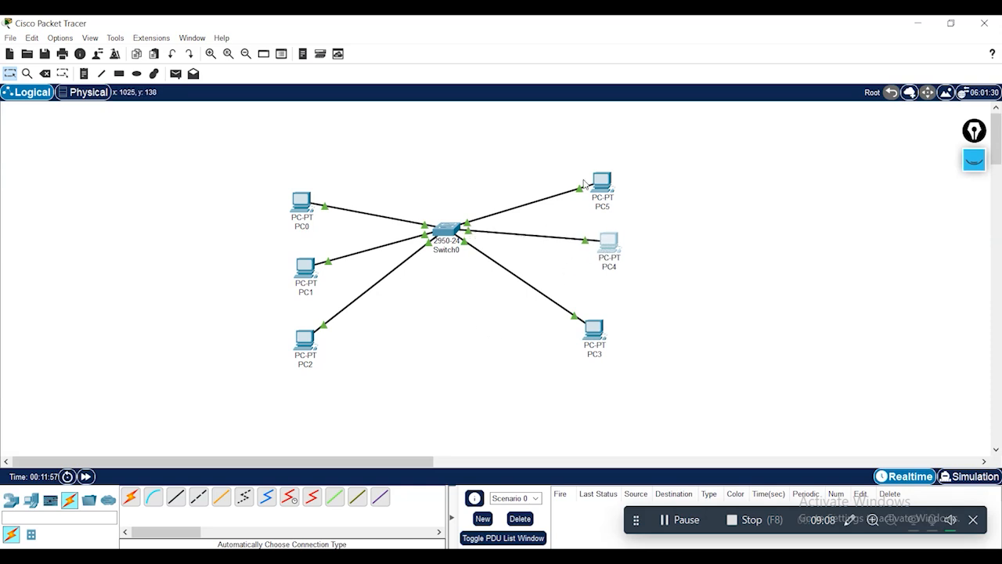
Open the Command Prompt on PC0 and move its window aside to uncover PC5.
left_click(302, 202)
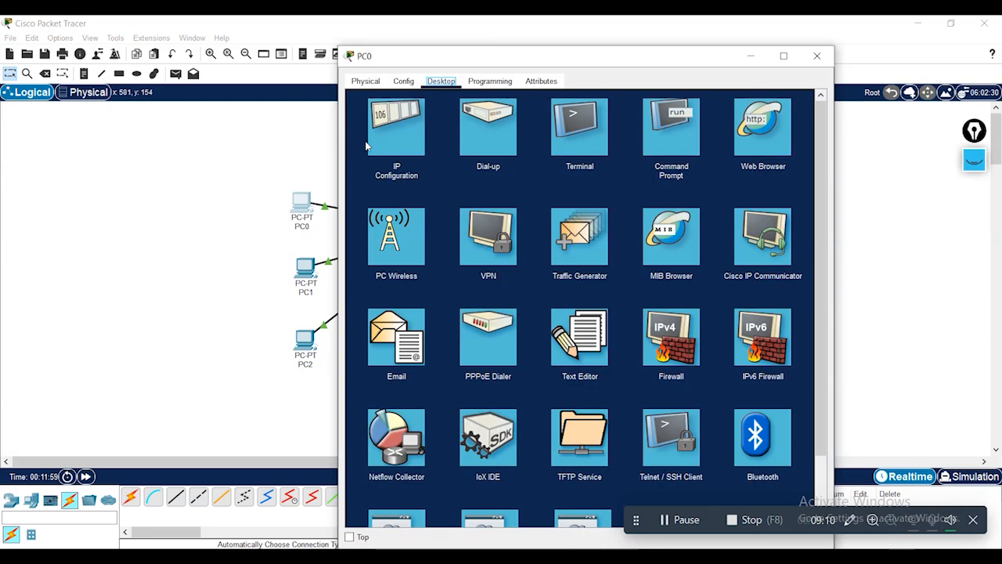
left_click(680, 138)
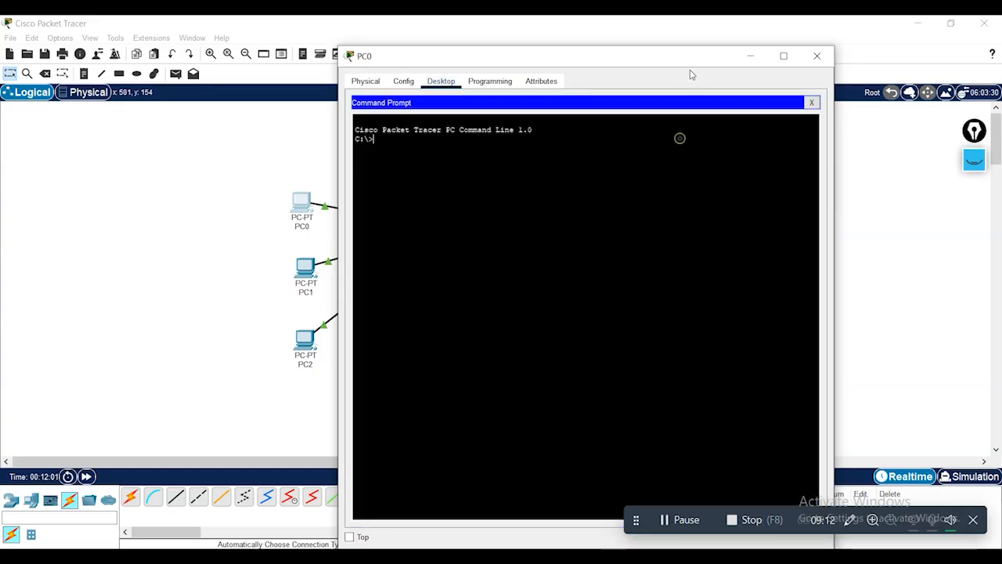
left_click_drag(688, 54, 368, 84)
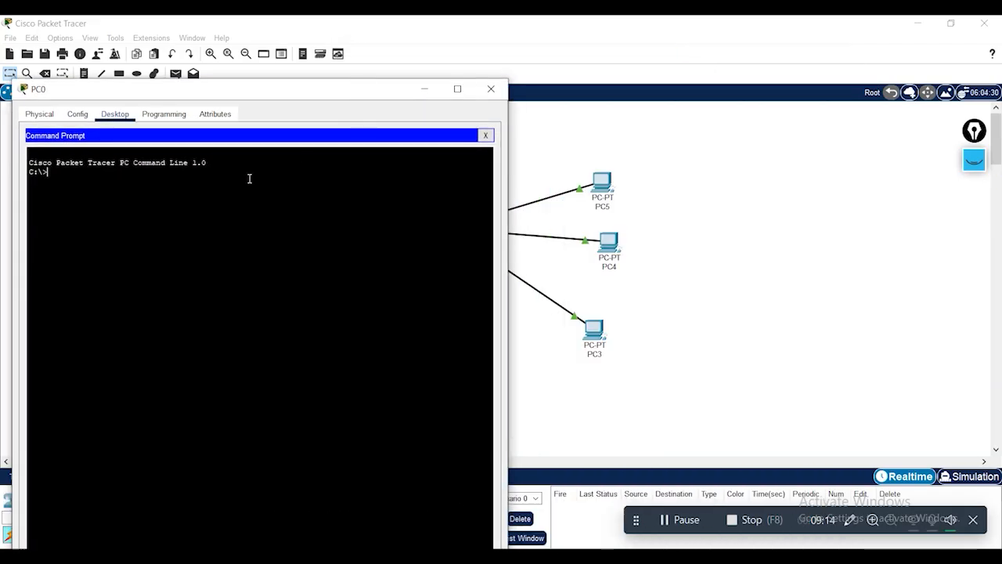
Copy PC5's IPv4 address from its IP configuration and close the PC5 window.
left_click(602, 183)
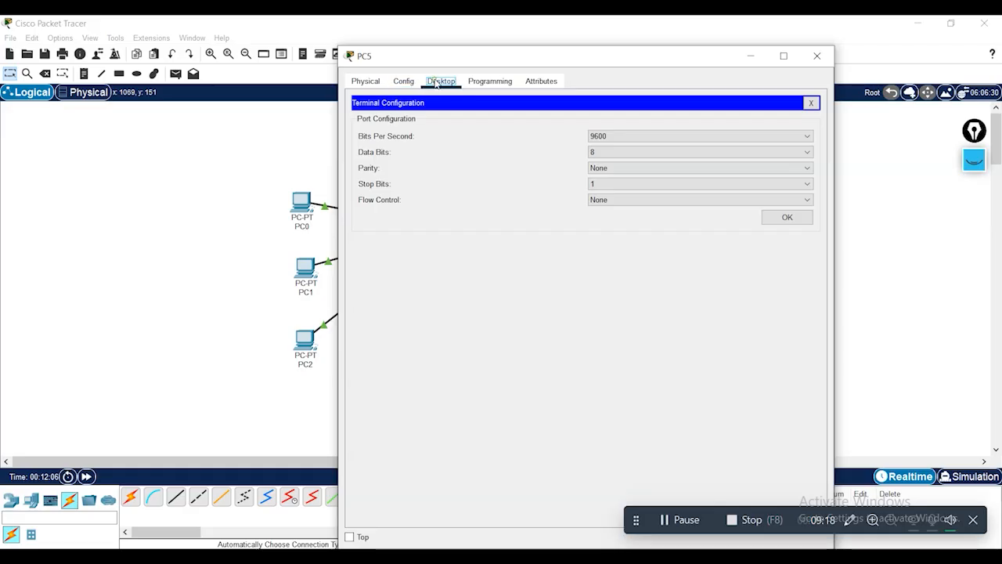
left_click(812, 103)
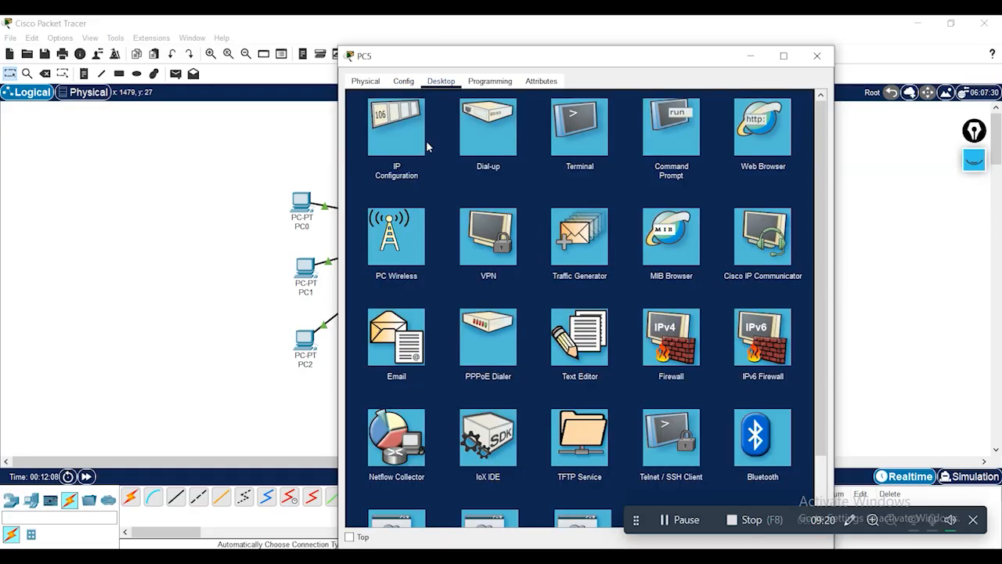
left_click(392, 137)
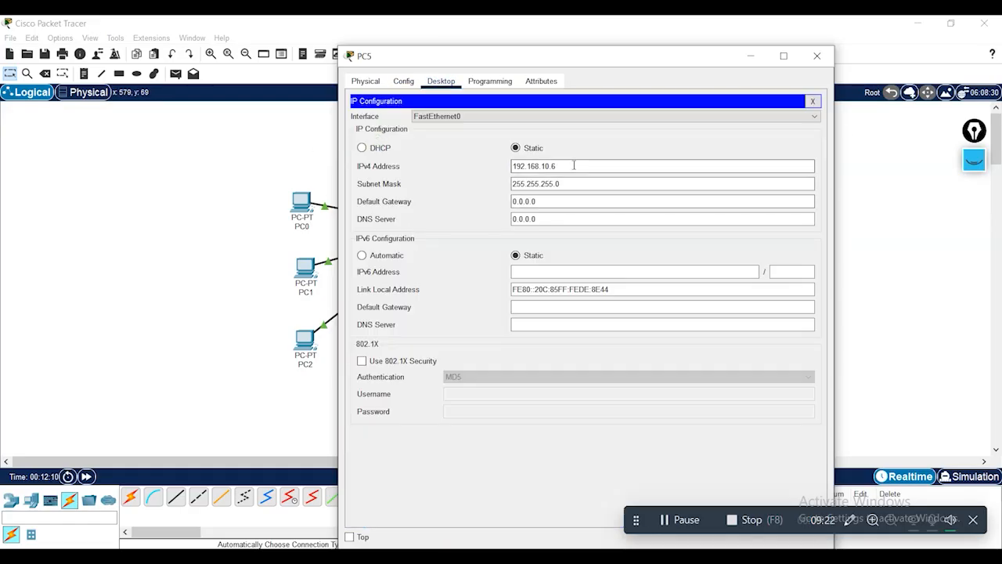
left_click_drag(575, 165, 509, 169)
right_click(530, 171)
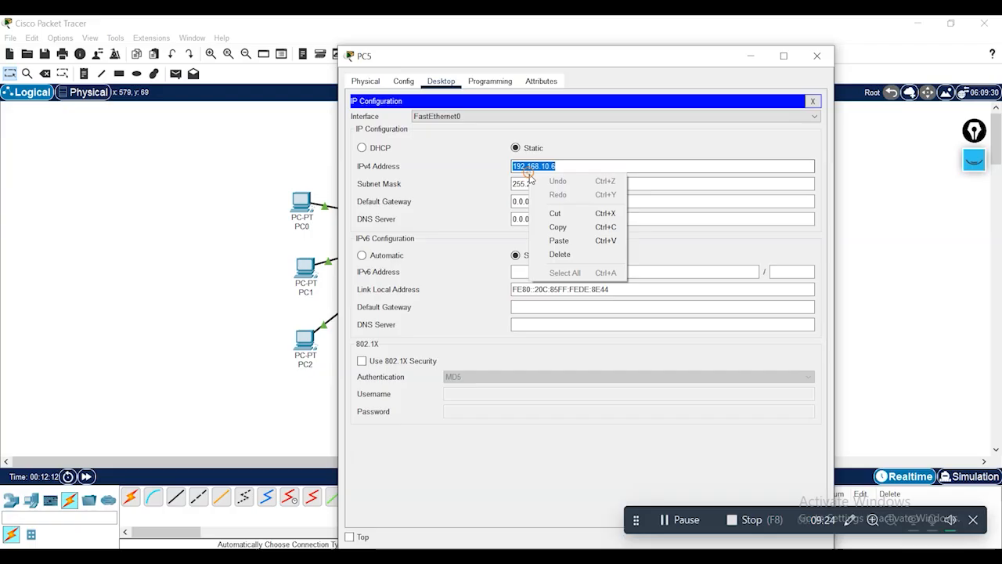
left_click(559, 226)
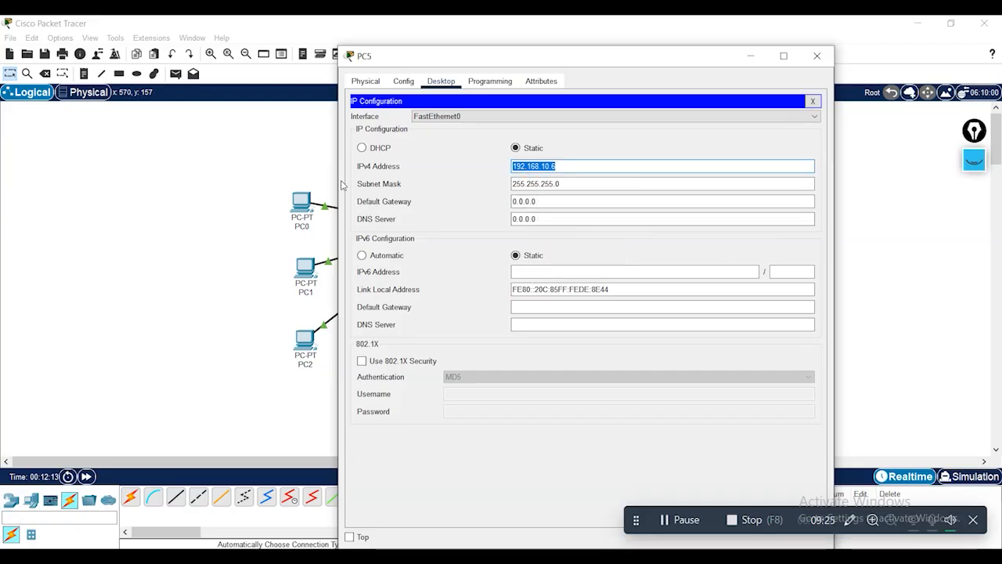
left_click(817, 56)
Ping PC5 at 192.168.10.6 from PC0's Command Prompt, then move the PC0 window out of the way.
left_click(302, 202)
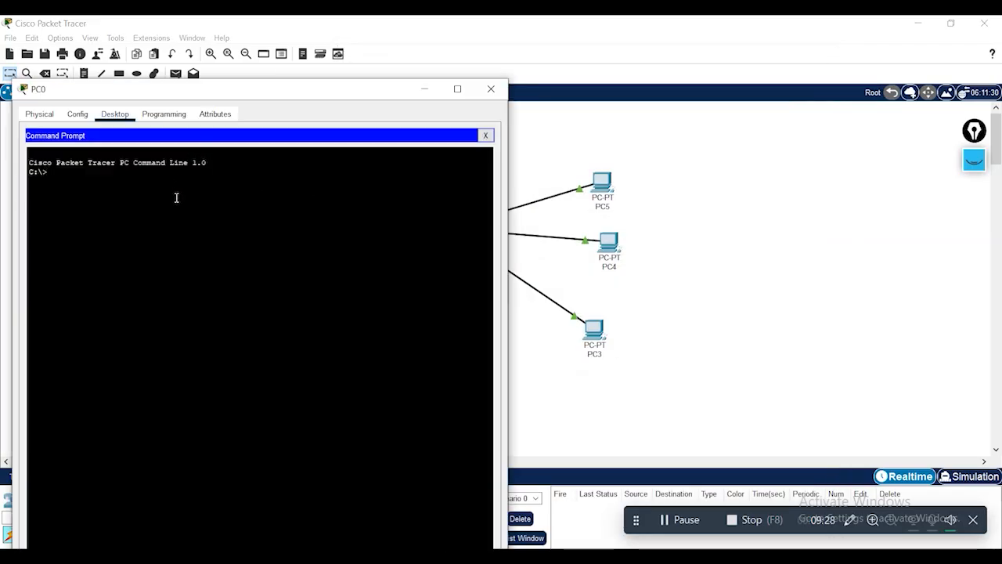
type("ping")
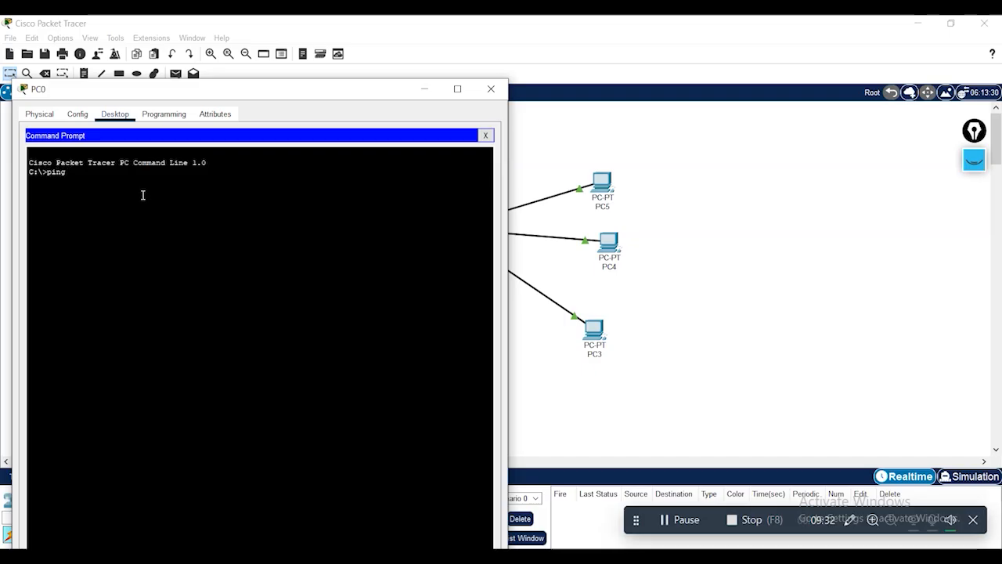
right_click(143, 189)
left_click(165, 211)
key("Return")
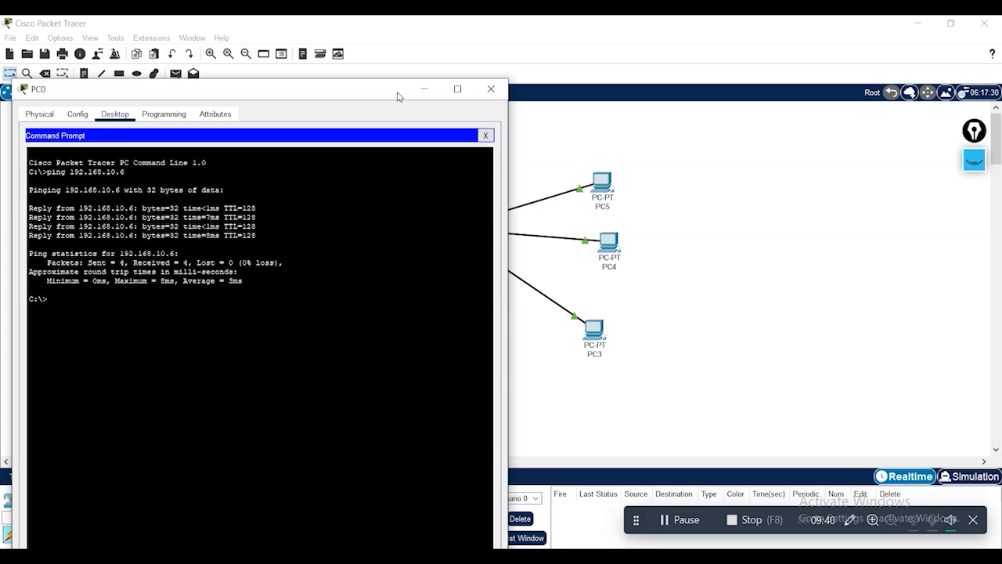
left_click_drag(371, 96, 854, 99)
Review the ports listed under default VLAN 1 in Switch0's earlier show vlan output, then close the switch window.
left_click(448, 229)
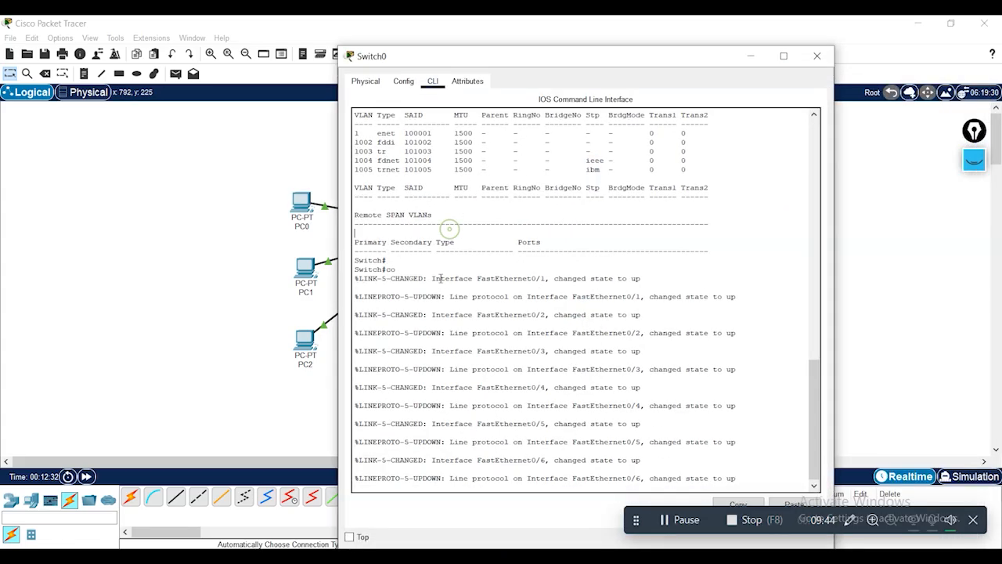
scroll(665, 347, "up", 8)
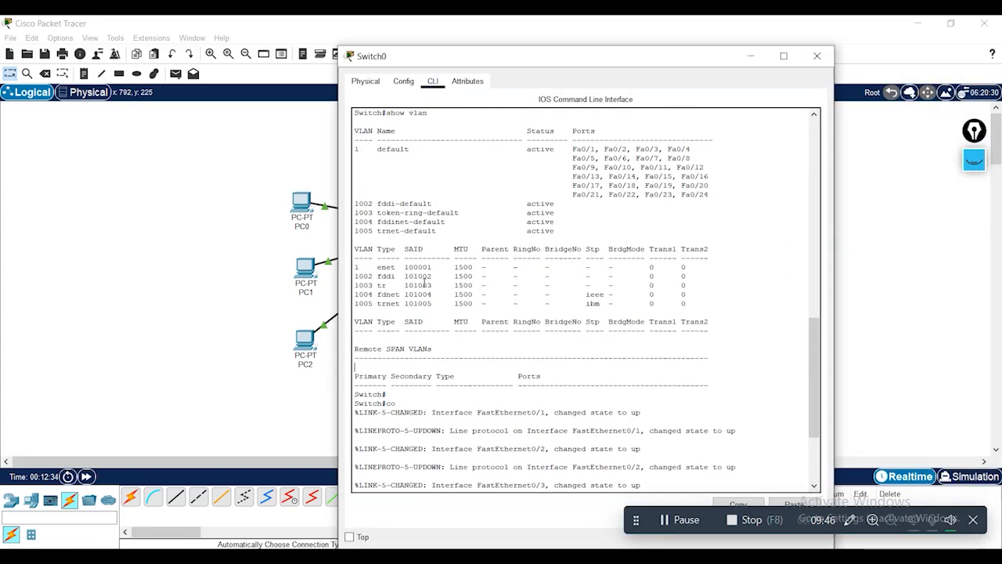
left_click_drag(356, 251, 723, 295)
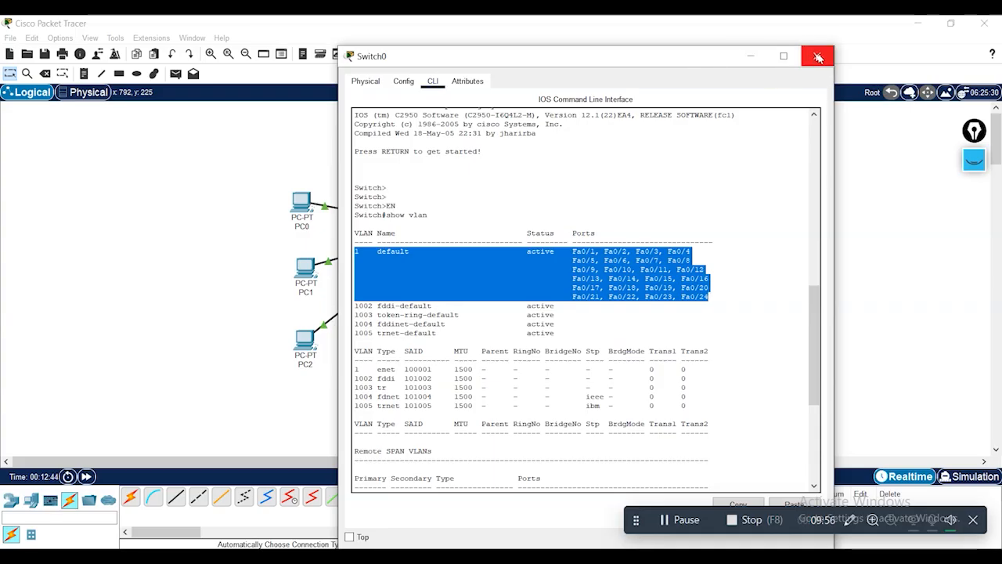
left_click(817, 56)
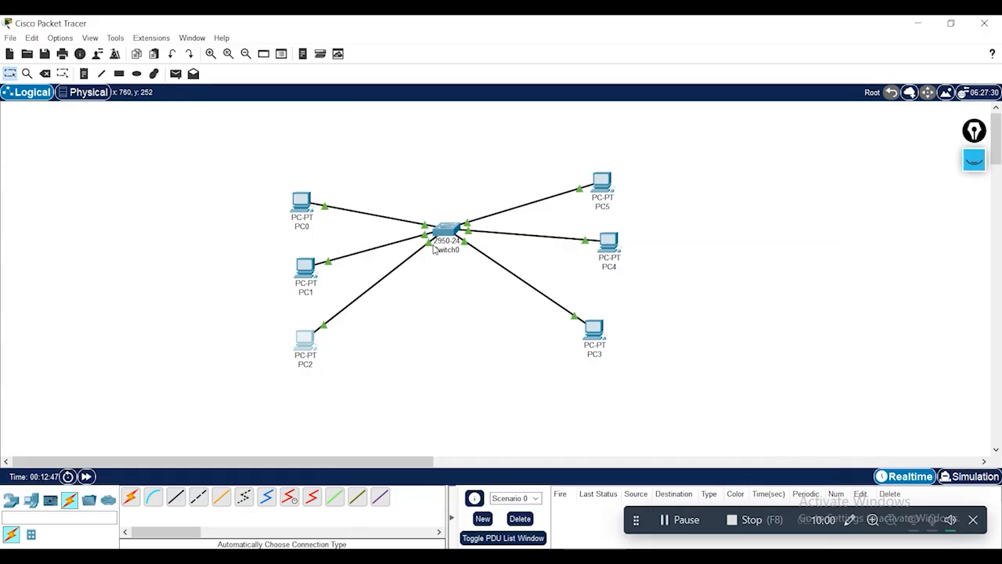
Copy PC2's IPv4 address from its IP configuration and close the PC2 window.
left_click(304, 345)
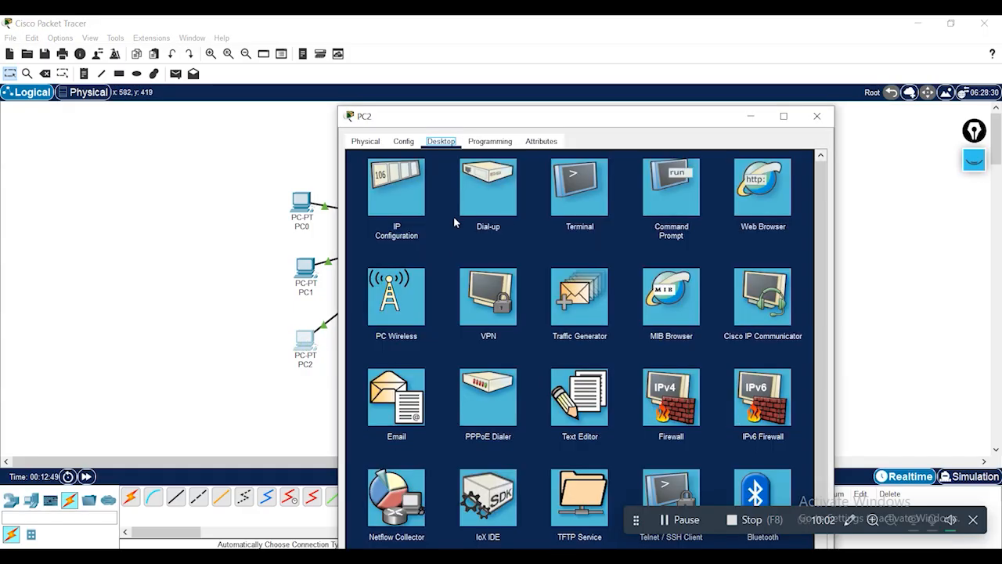
left_click(407, 195)
left_click_drag(577, 226, 509, 231)
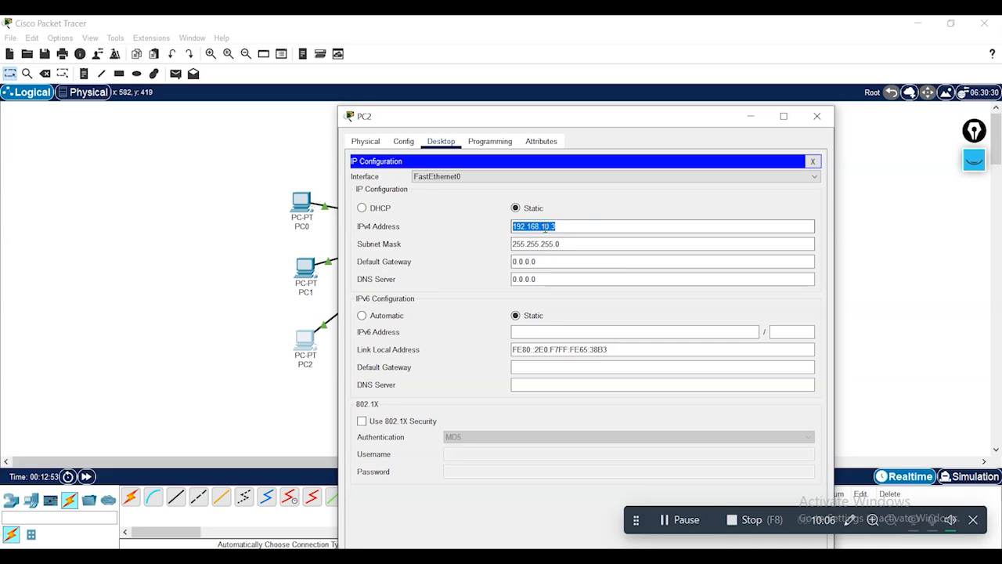
right_click(546, 228)
left_click(576, 280)
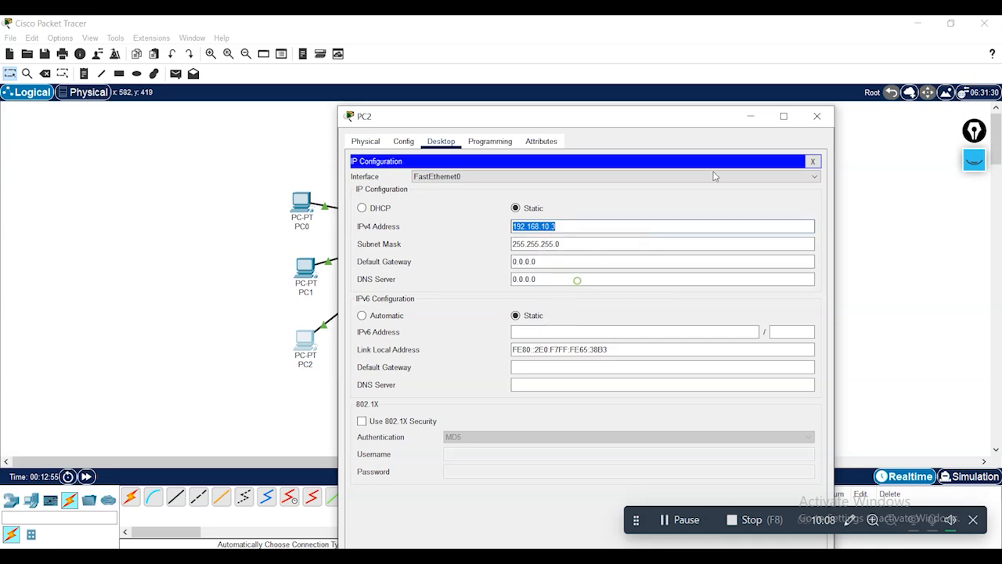
left_click(819, 117)
Ping PC2 at 192.168.10.3 from PC3's Command Prompt and close the PC3 window.
left_click(593, 333)
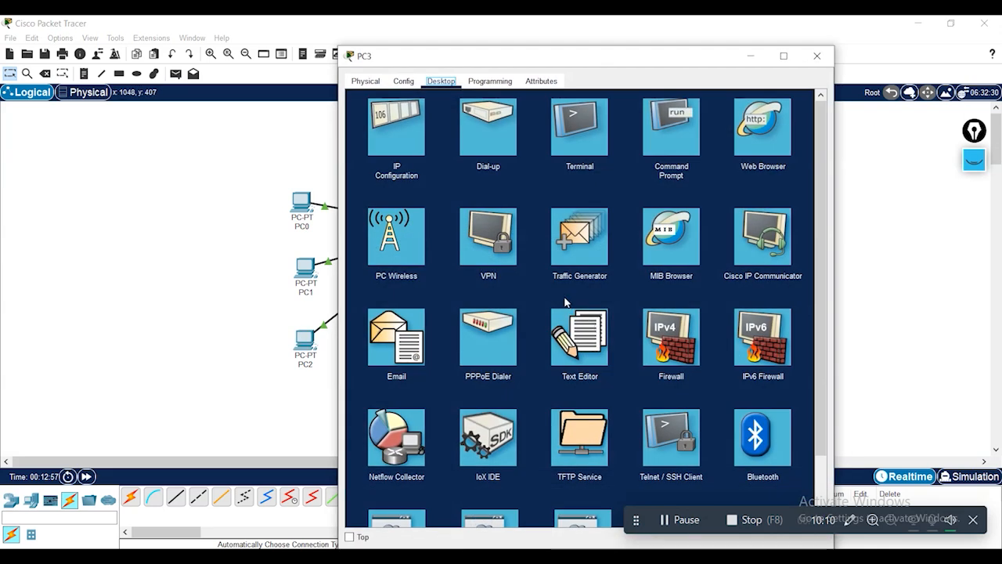
left_click(682, 137)
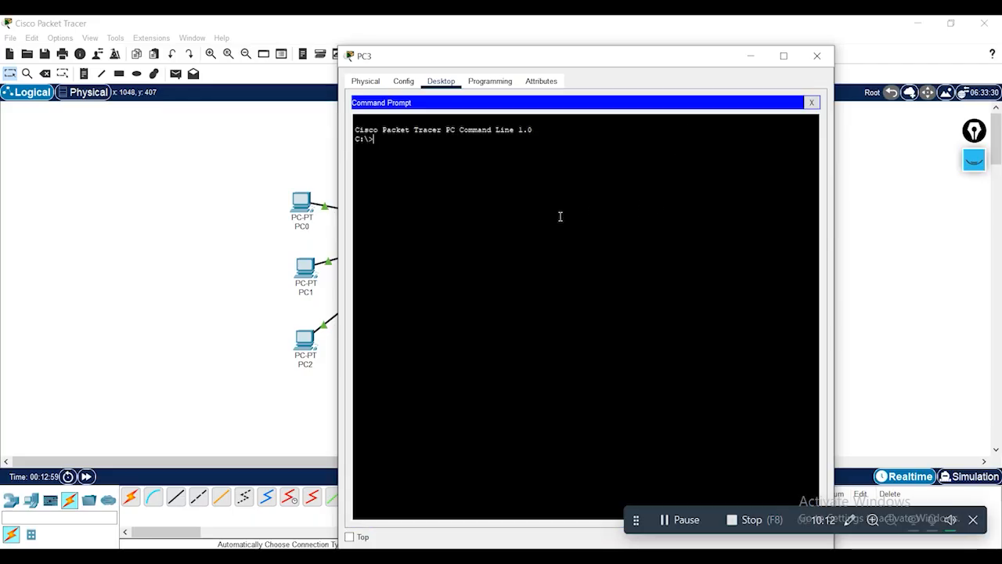
right_click(405, 141)
left_click(436, 165)
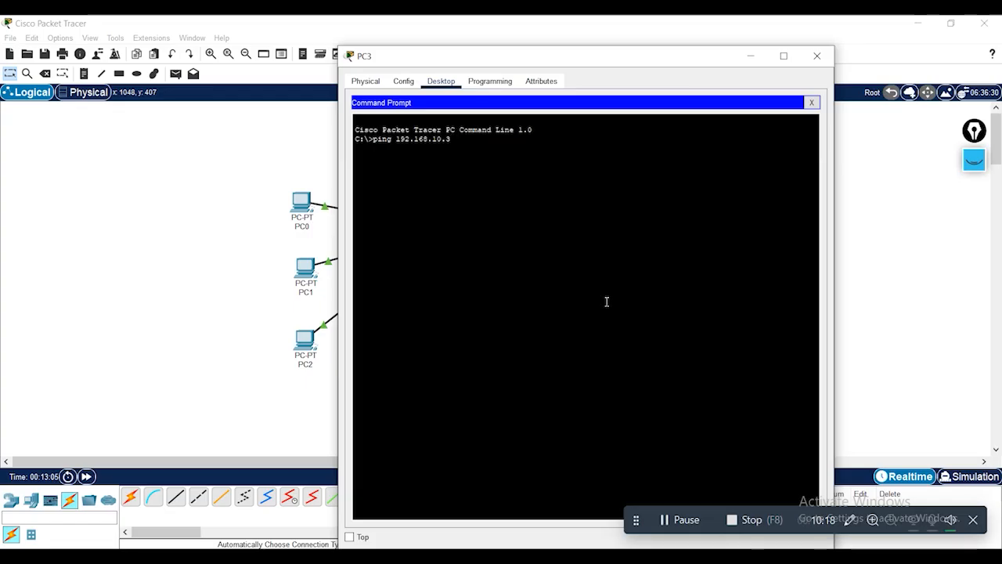
key("Return")
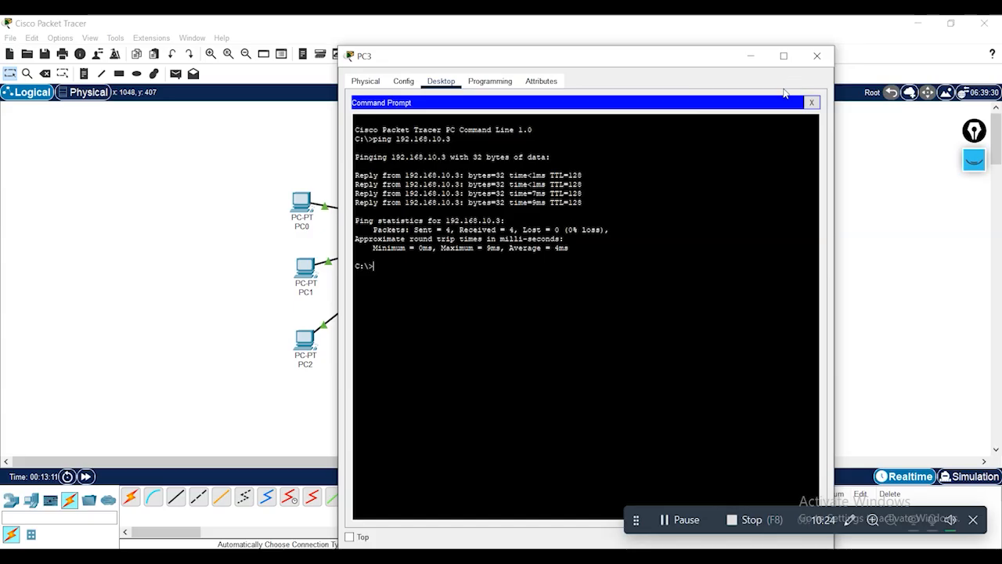
left_click(817, 56)
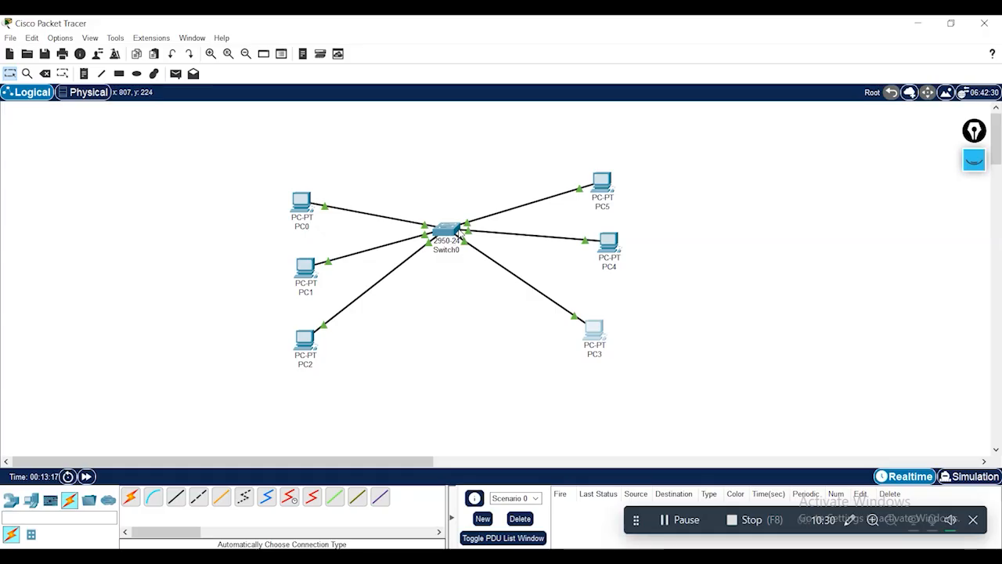
Enter global configuration mode in Switch0's command line with en and conf t.
mouse_move(450, 239)
left_click(437, 237)
left_click(746, 470)
key("Return")
key("Return")
key("Return")
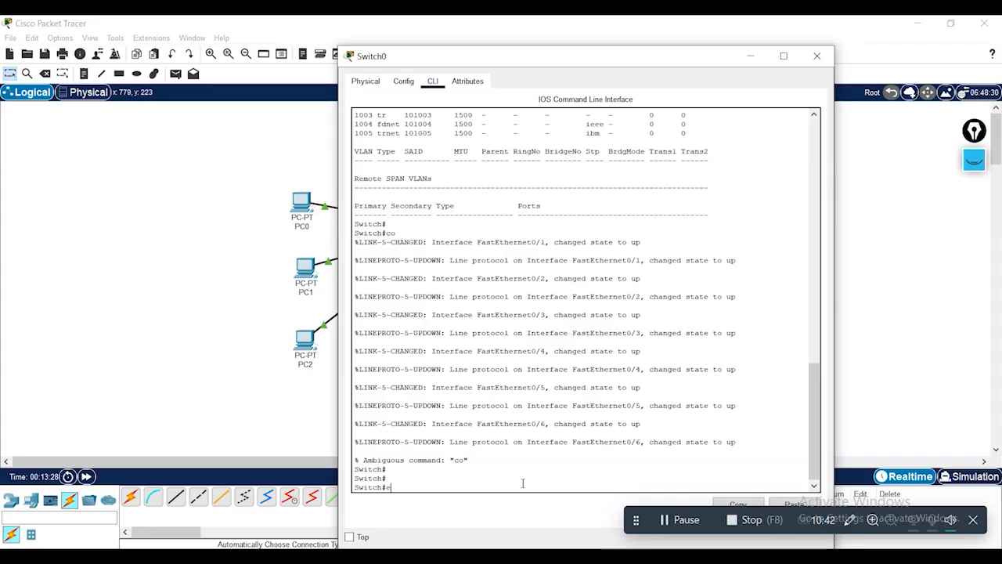
type("en")
key("Return")
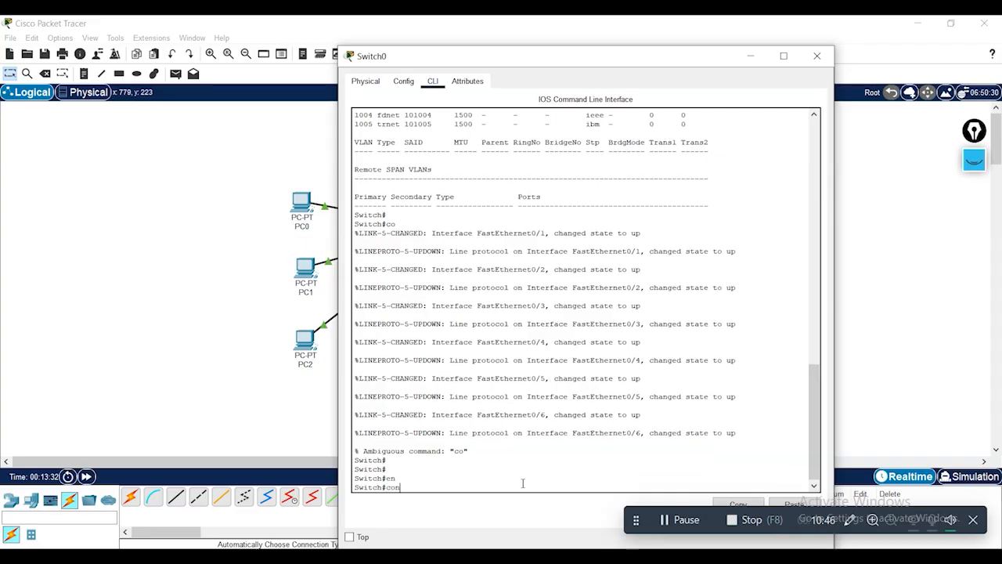
type("conft")
key("Return")
type("\\")
key("Return")
key("Return")
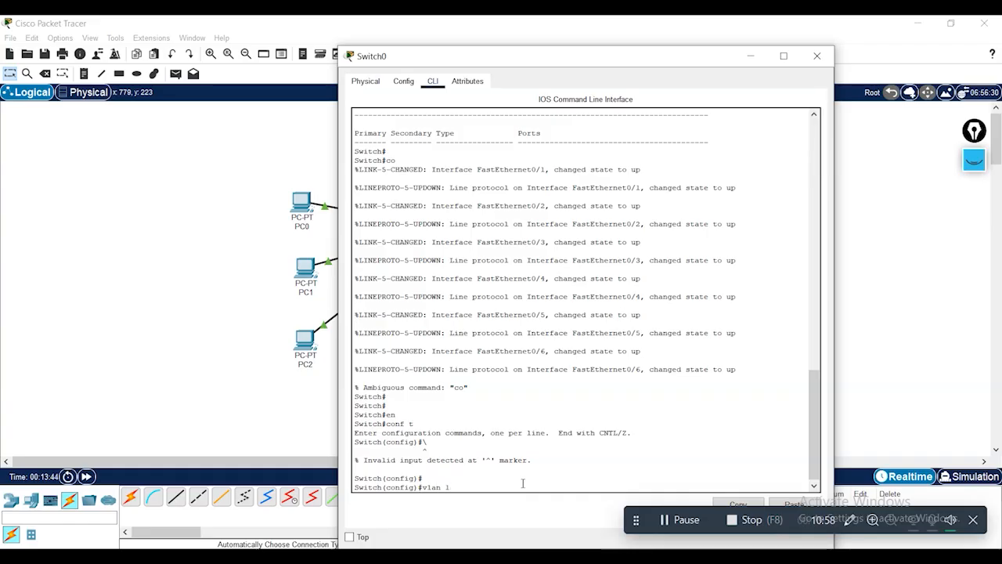
Create VLAN 10 on Switch0, name it FINANCE, and exit VLAN configuration mode.
type("vlan 10")
key("Return")
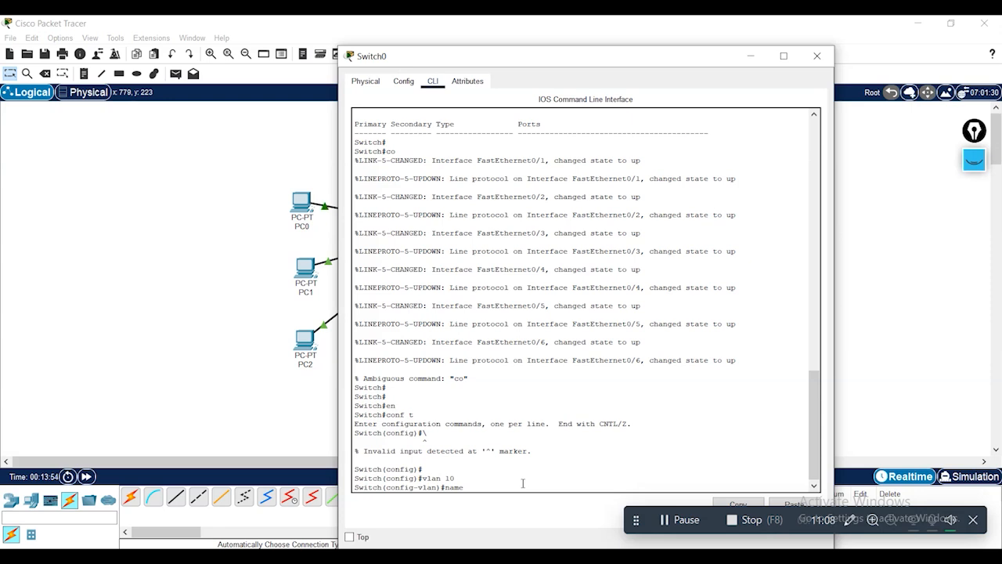
type("F")
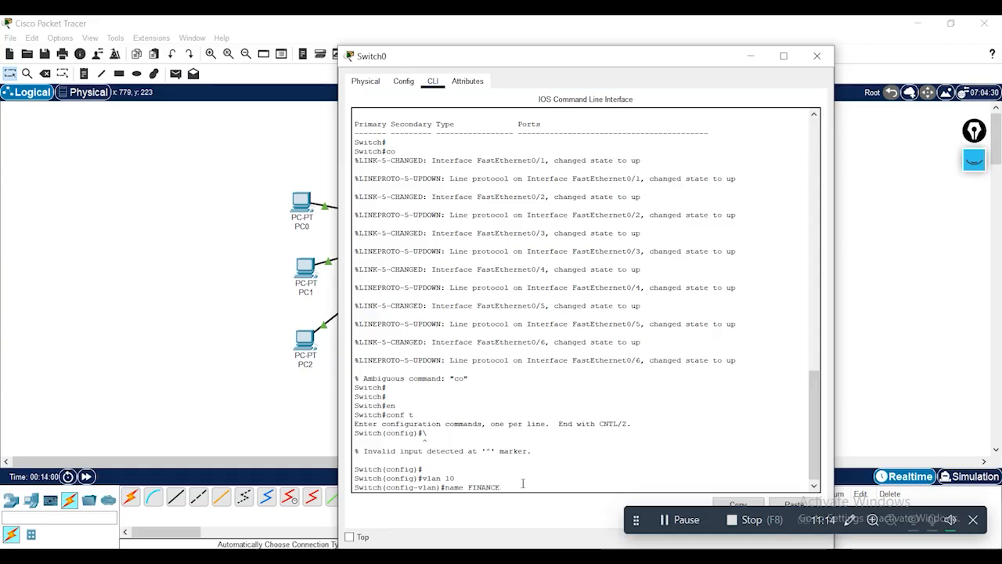
type("INANCE")
key("Return")
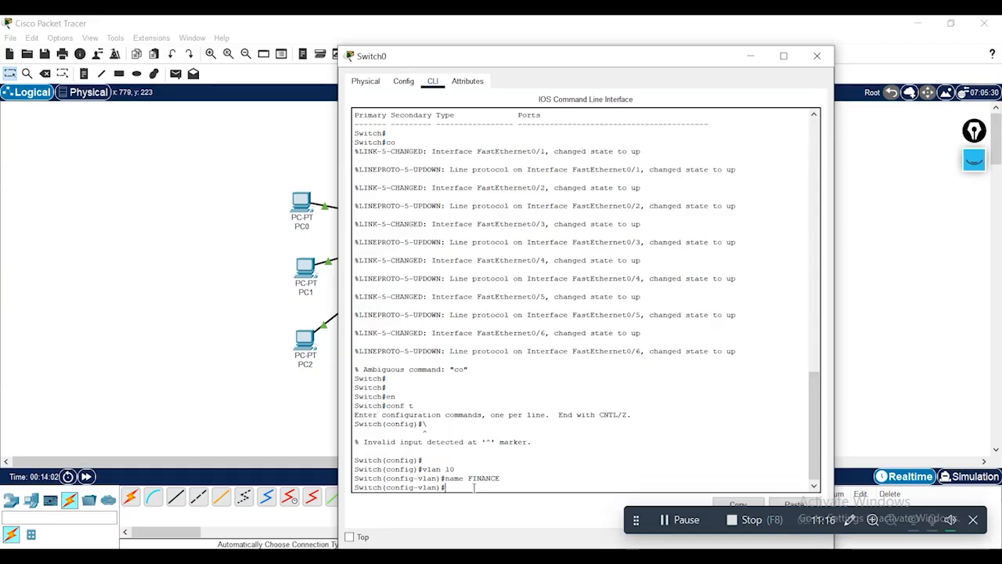
type("EXIT")
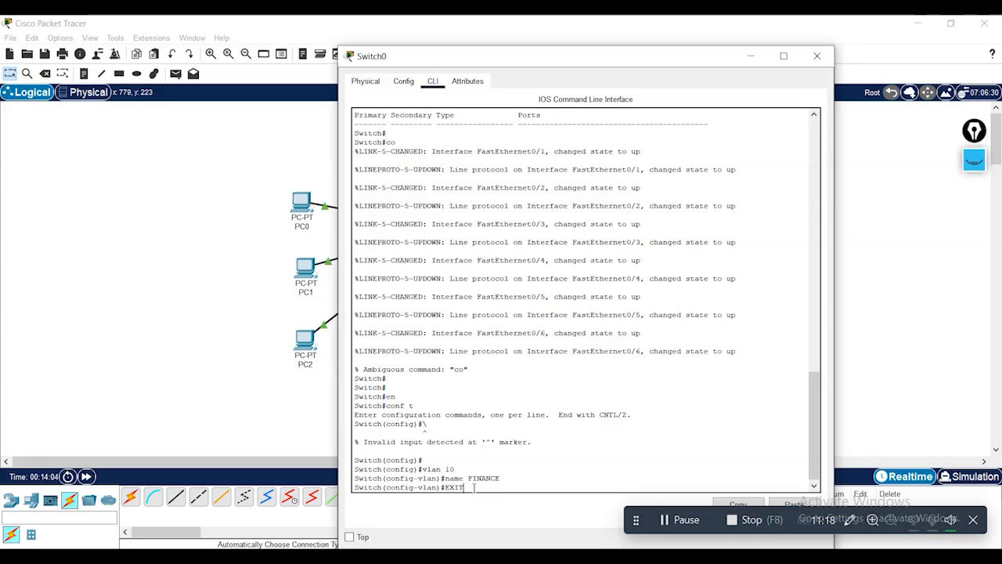
key("Return")
key("Return")
key("Return")
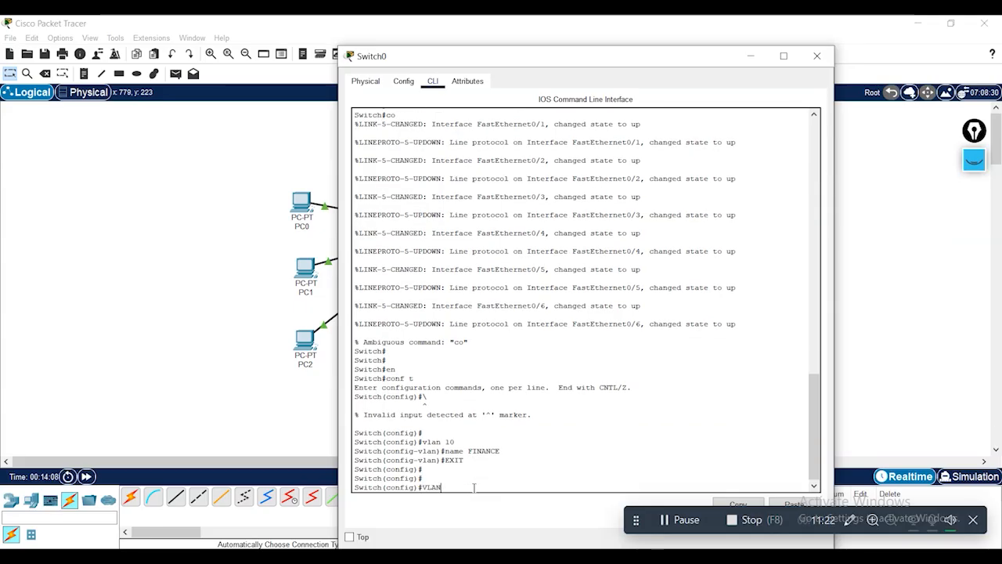
Create VLAN 20 on Switch0, name it SALES, and exit back to global configuration mode.
type("VLAN 20")
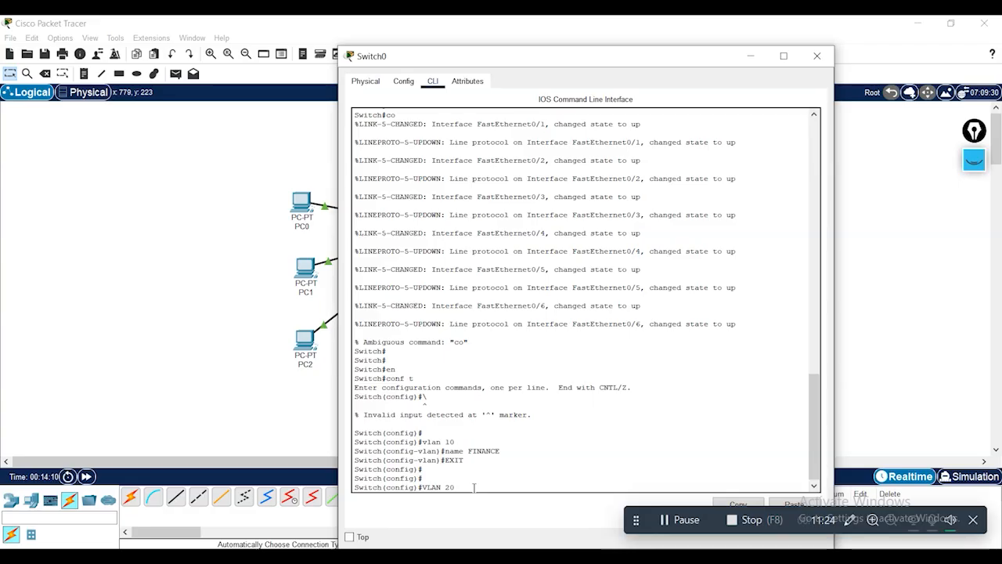
key("Return")
type("name ")
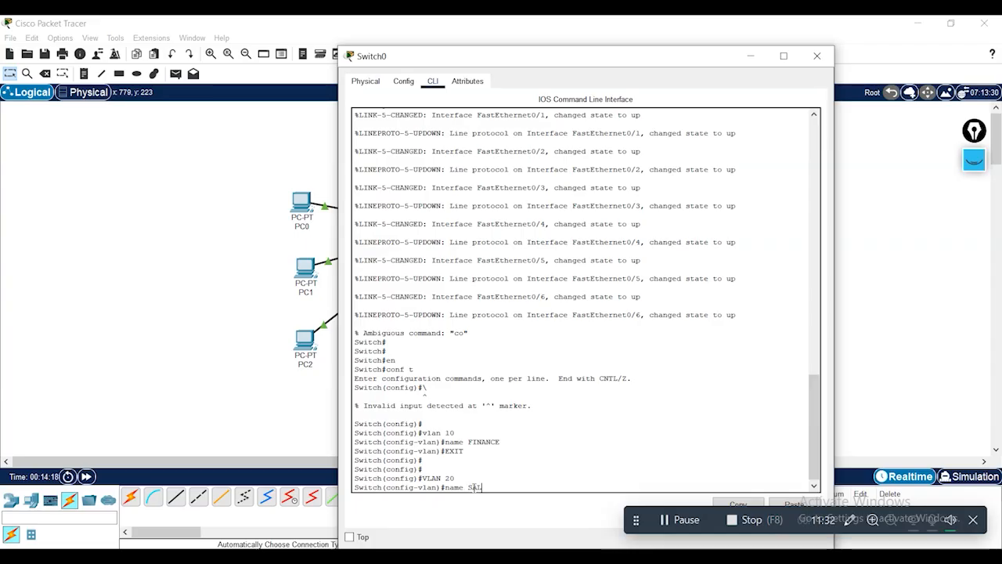
type("SALES")
key("Return")
key("Return")
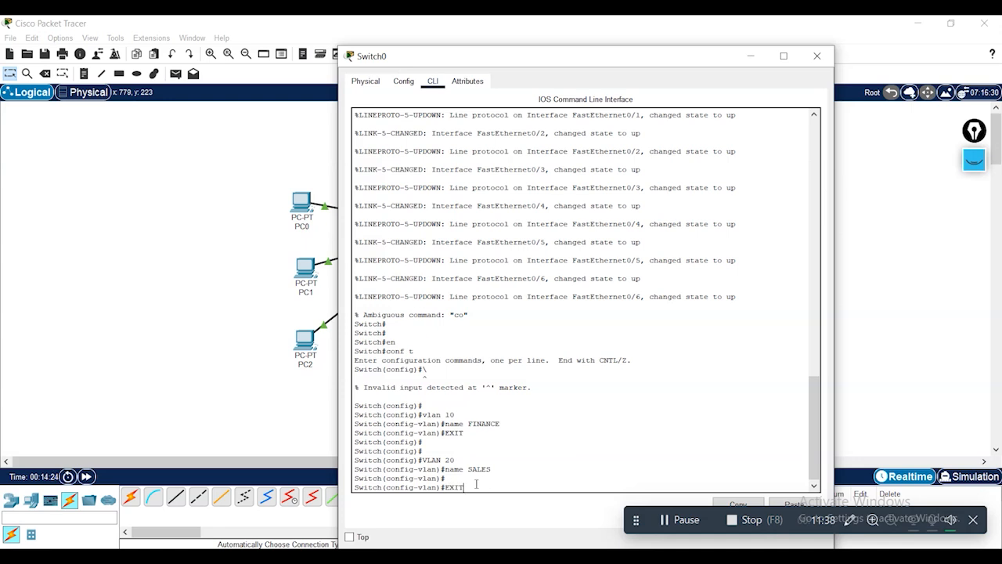
key("Return")
key("Return")
key("Return")
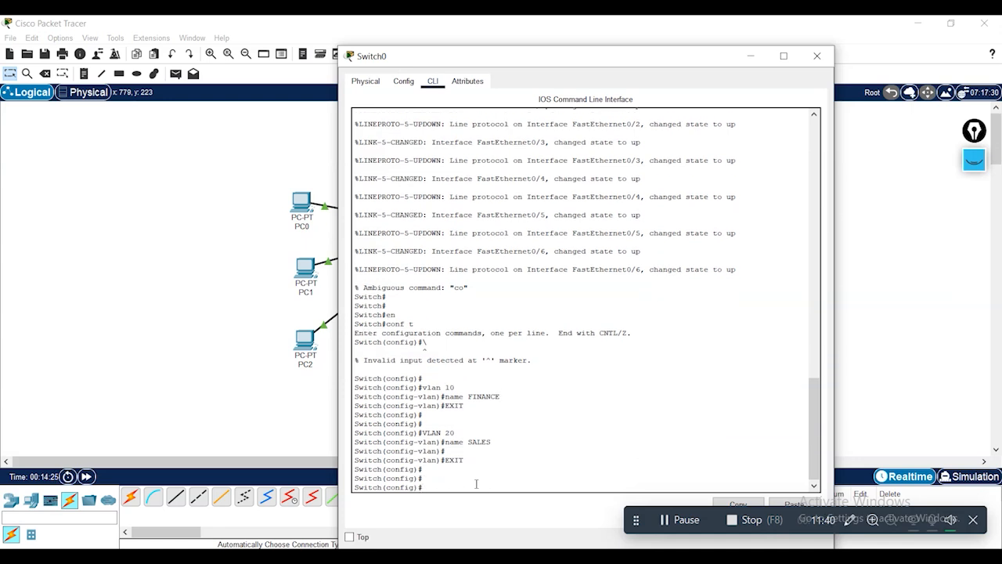
Leave global configuration mode on Switch0 with exit to return to the privileged prompt.
type("ex")
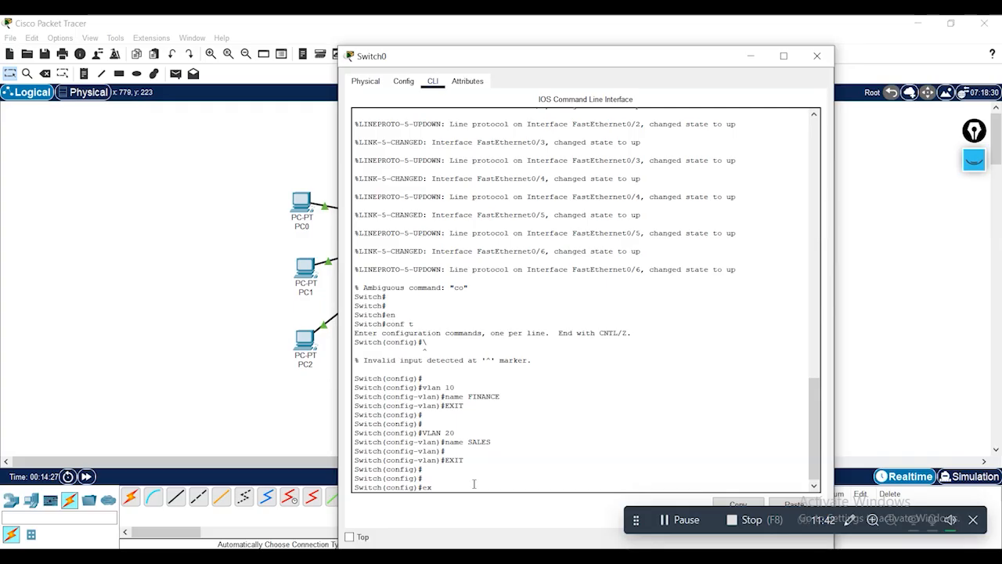
key("Return")
key("Return")
key("Return")
key("Return")
key("Return")
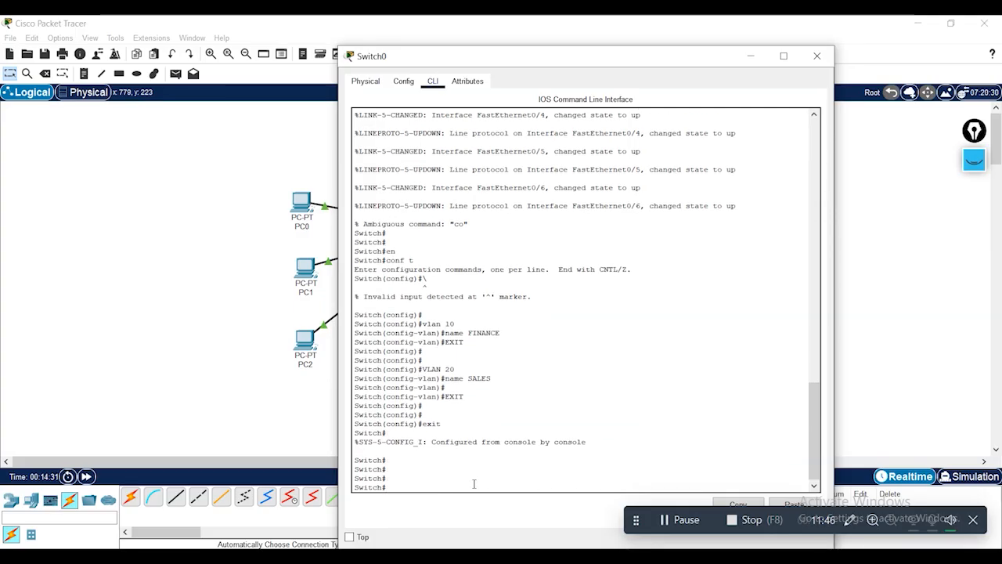
Display Switch0's VLAN table with show vlan, highlight the FINANCE and SALES rows, and page through to the end of the output.
type("show vlan")
key("Return")
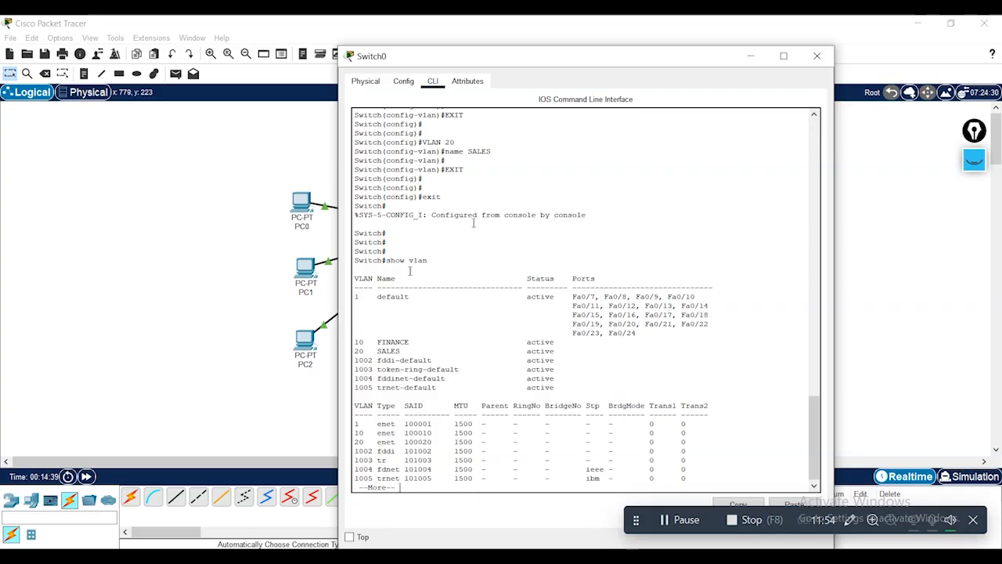
left_click_drag(404, 349, 356, 337)
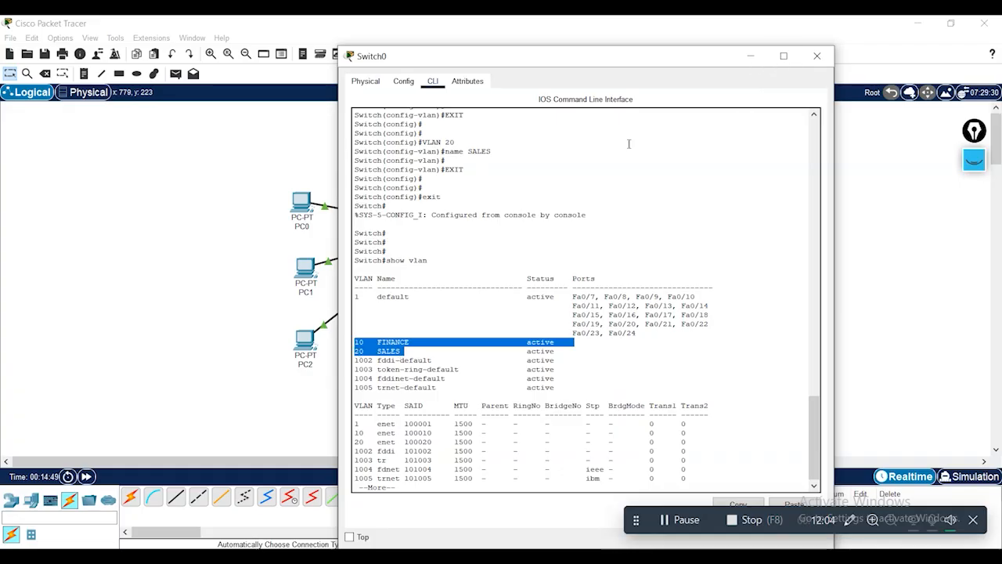
triple_click(723, 475)
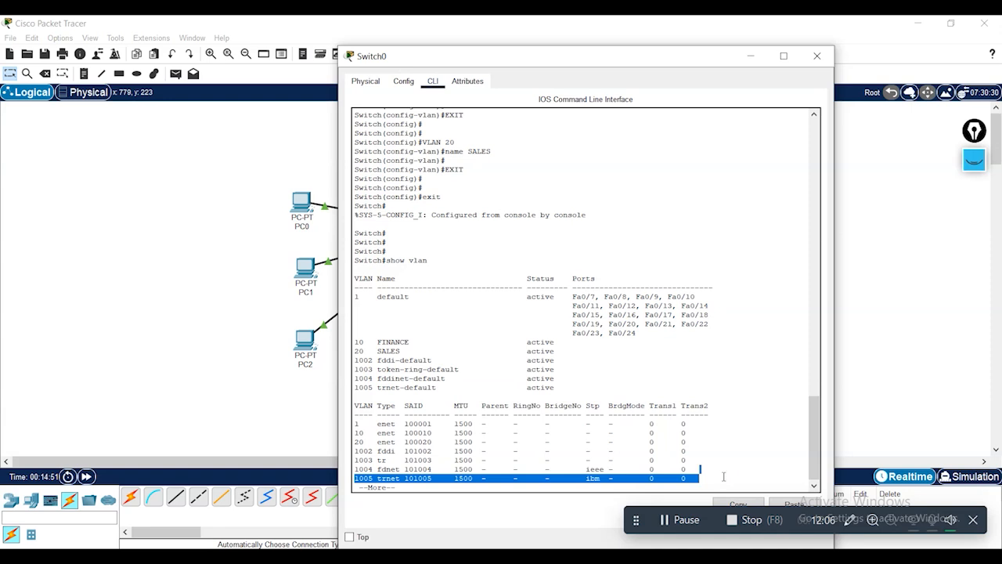
left_click(724, 475)
key("space")
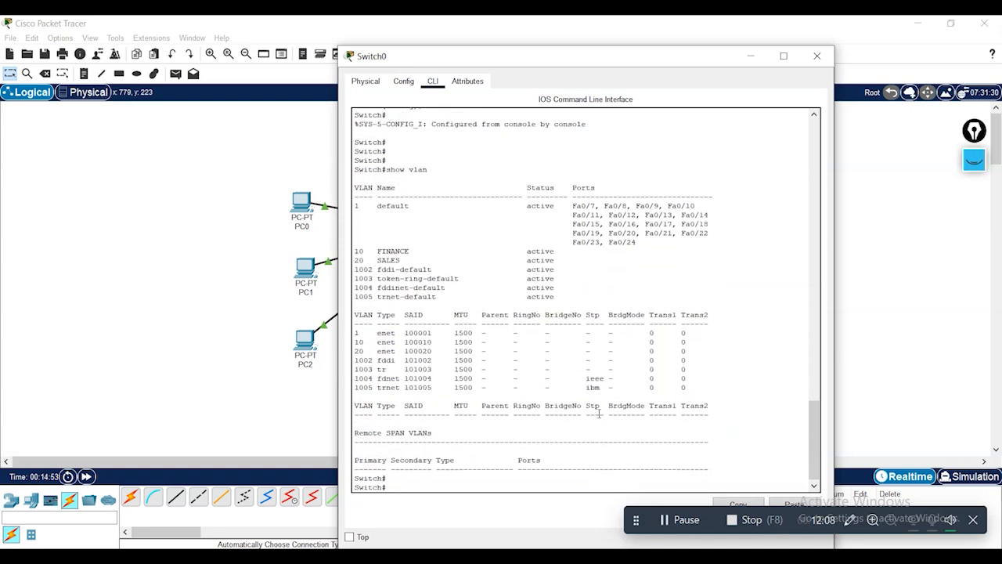
key("Return")
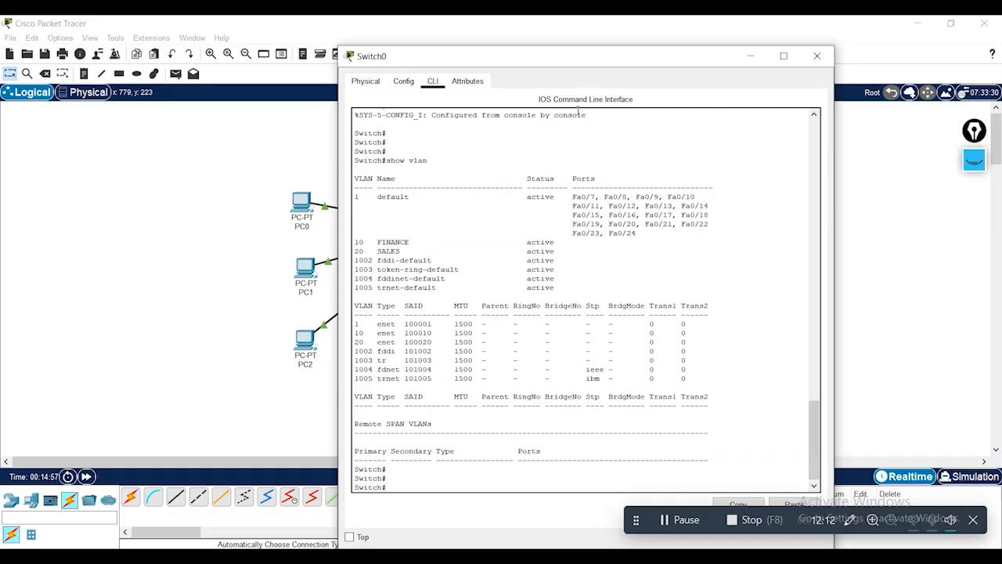
Handwrite ISP over the terminal with the annotation pen, clear all pen marks, and close the annotation tools.
left_click(976, 163)
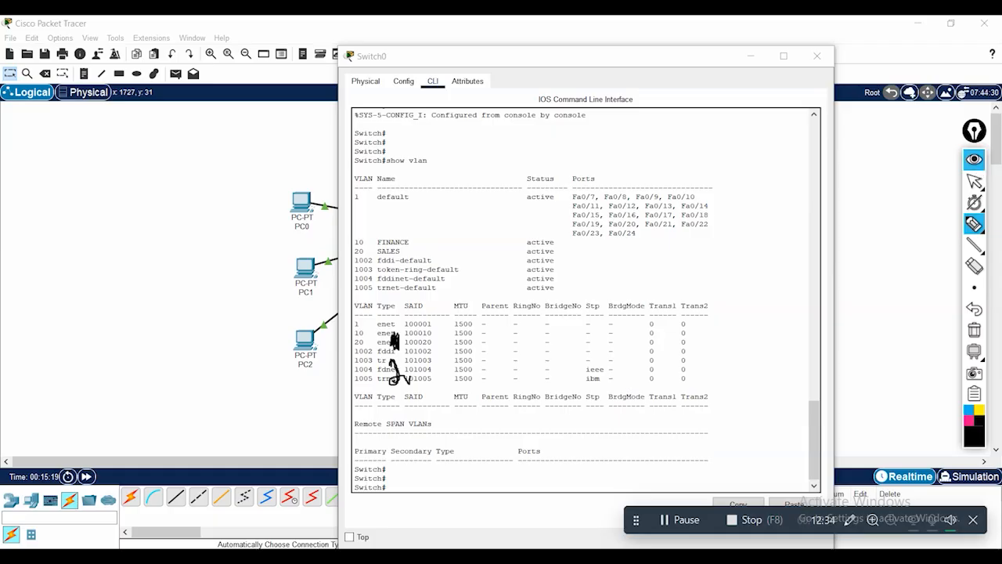
left_click(974, 159)
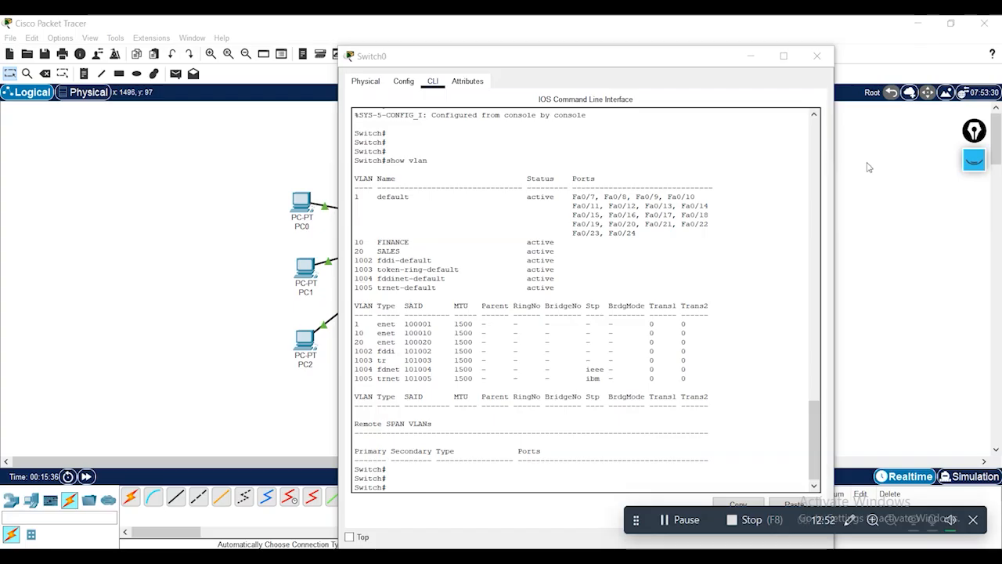
left_click(974, 160)
left_click(908, 225)
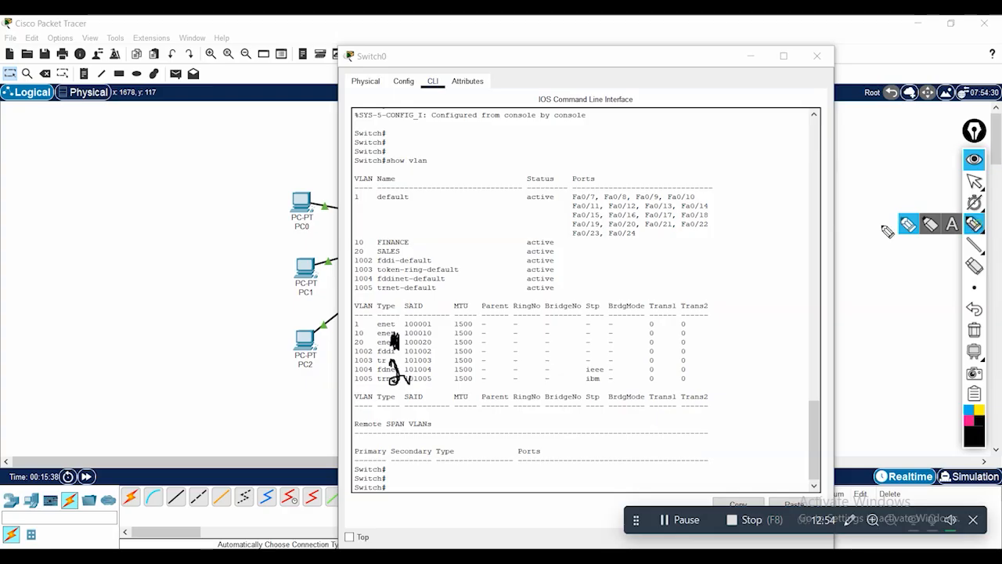
mouse_move(674, 148)
left_mouse_down()
mouse_move(677, 166)
mouse_move(697, 160)
mouse_move(689, 167)
mouse_move(719, 149)
mouse_move(728, 162)
mouse_move(722, 150)
left_mouse_up()
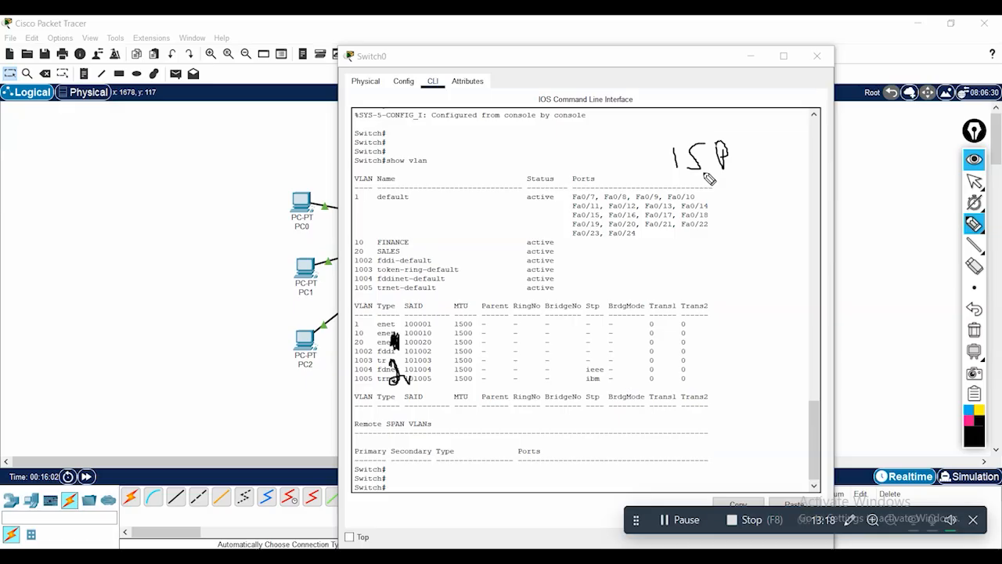
mouse_move(974, 203)
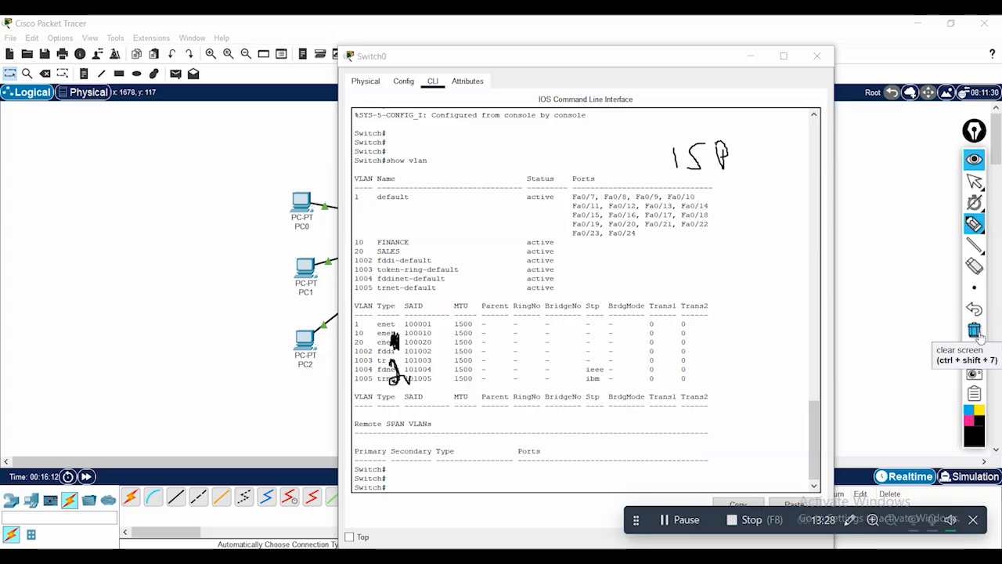
left_click(976, 332)
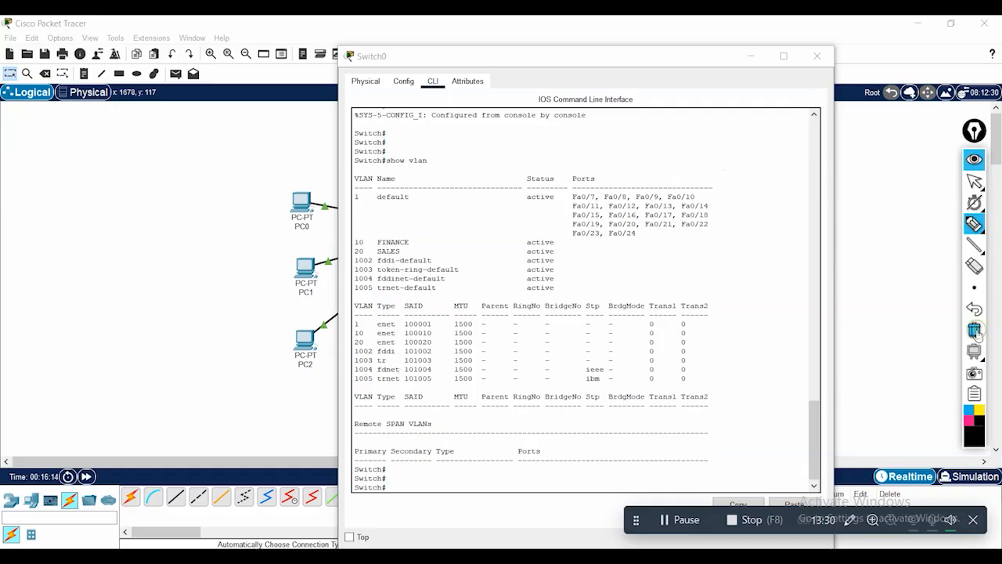
left_click(974, 159)
Enter global configuration mode on Switch0 with conf t.
left_click(428, 530)
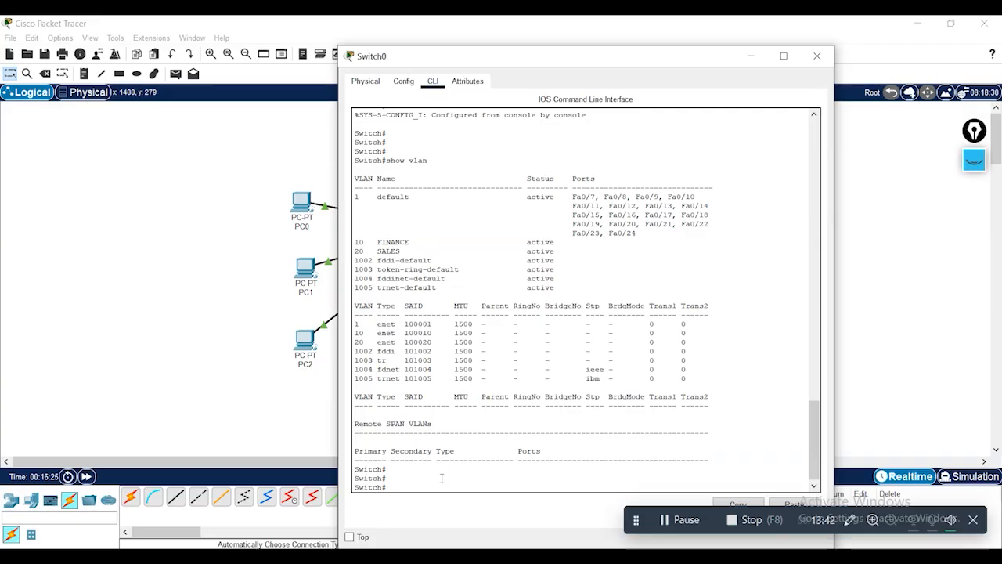
type("conf t")
key("Return")
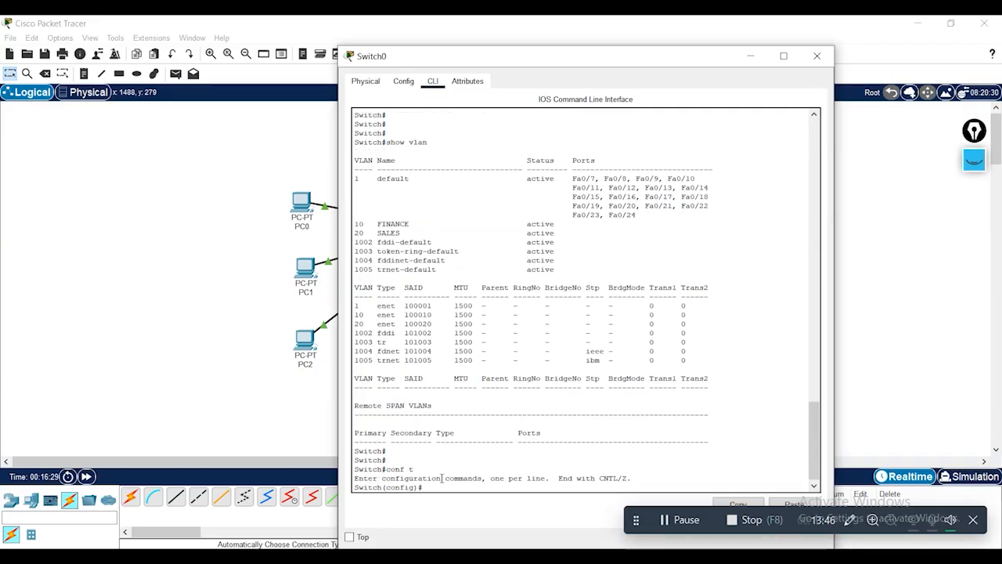
key("Return")
key("Return")
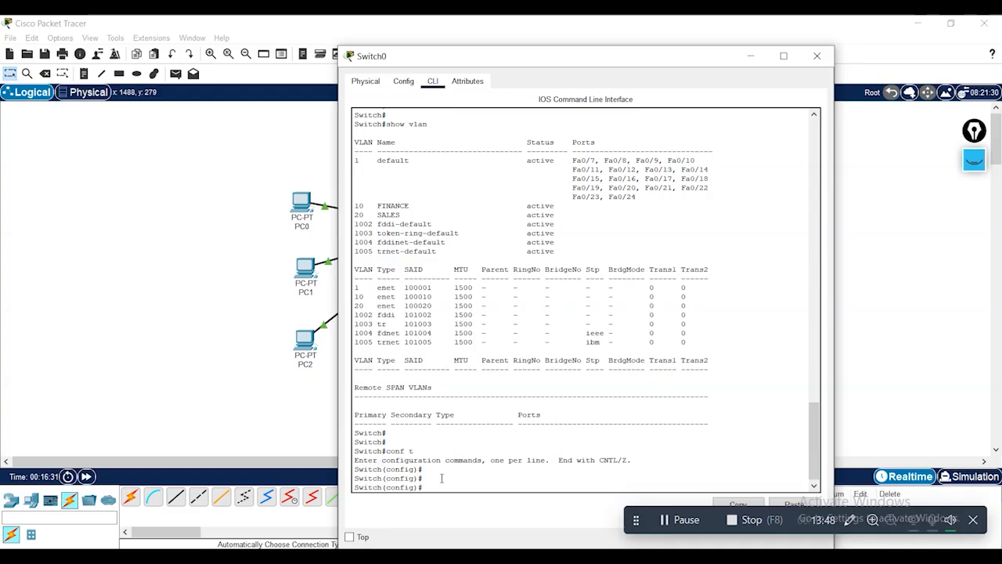
Look up the allowed VLAN ID range with vlan ?, highlight the help line, and return to an empty configuration prompt.
type("vlan ")
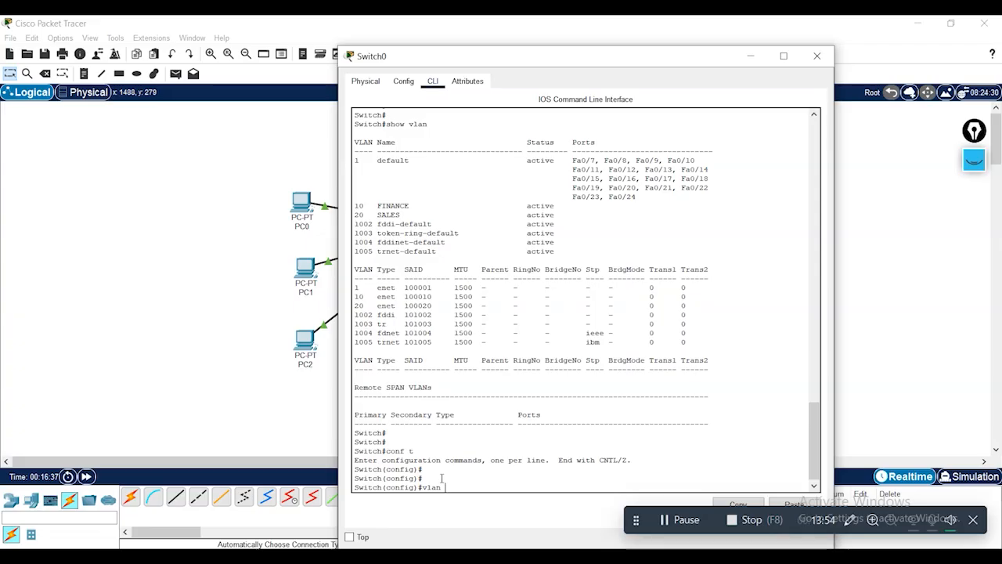
type("?")
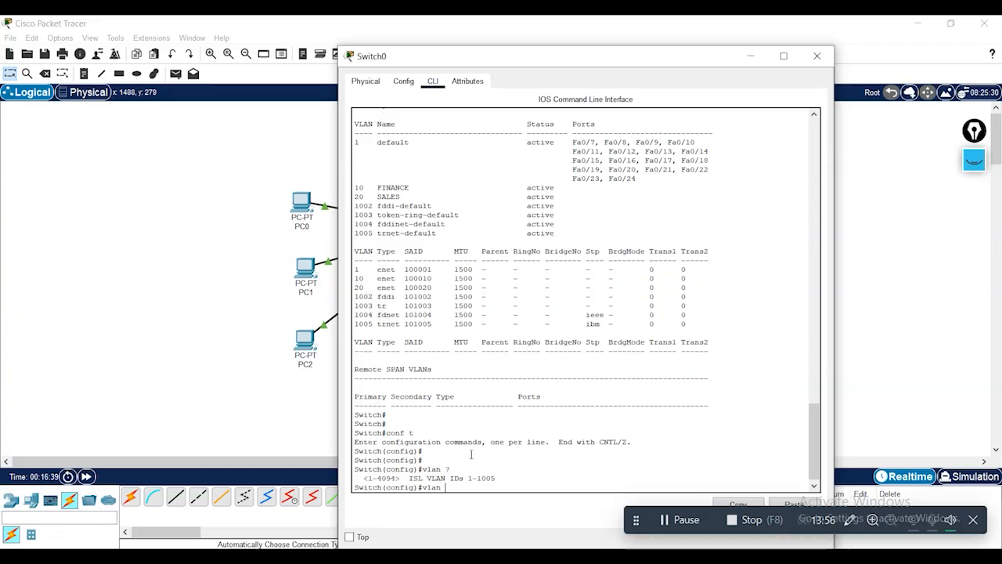
left_click_drag(360, 480, 501, 479)
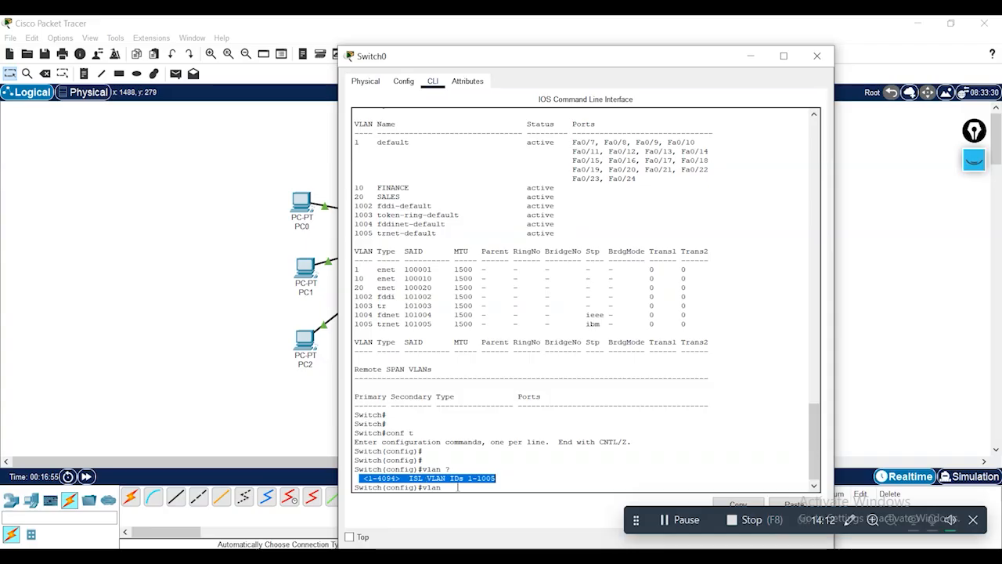
left_click(509, 478)
key("Return")
key("Return")
key("Return")
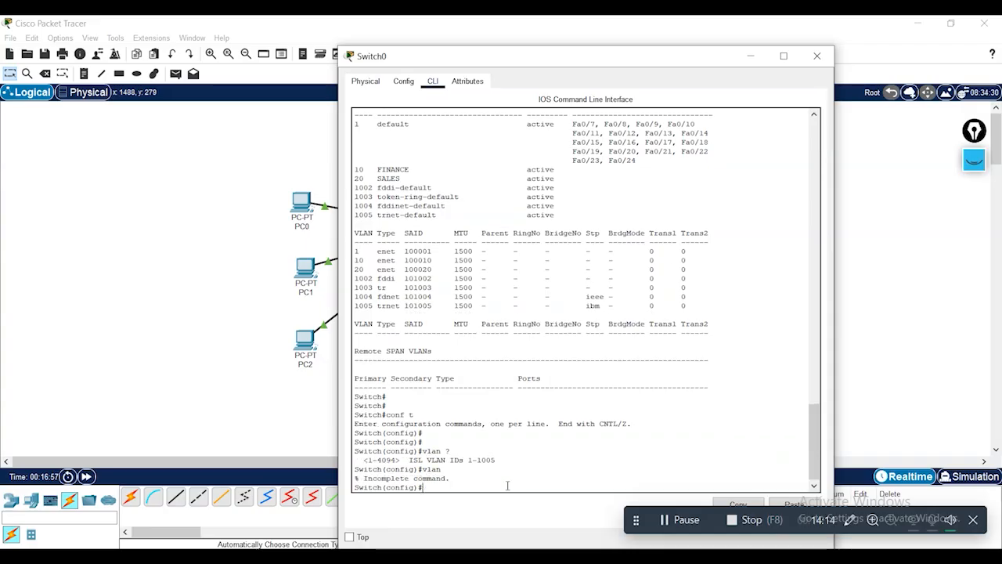
key("Return")
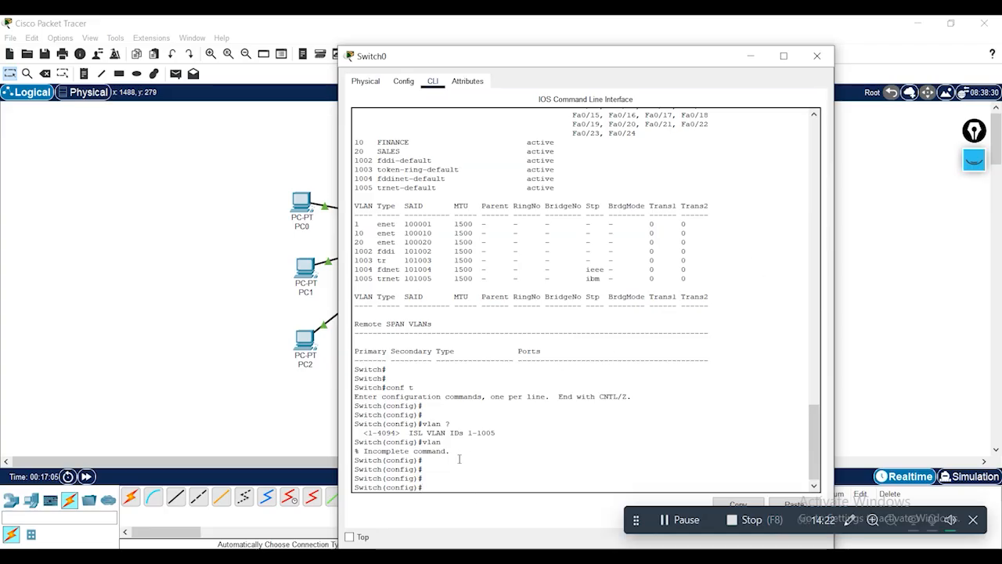
Try to create extended-range VLAN 1006 on Switch0.
type("vla")
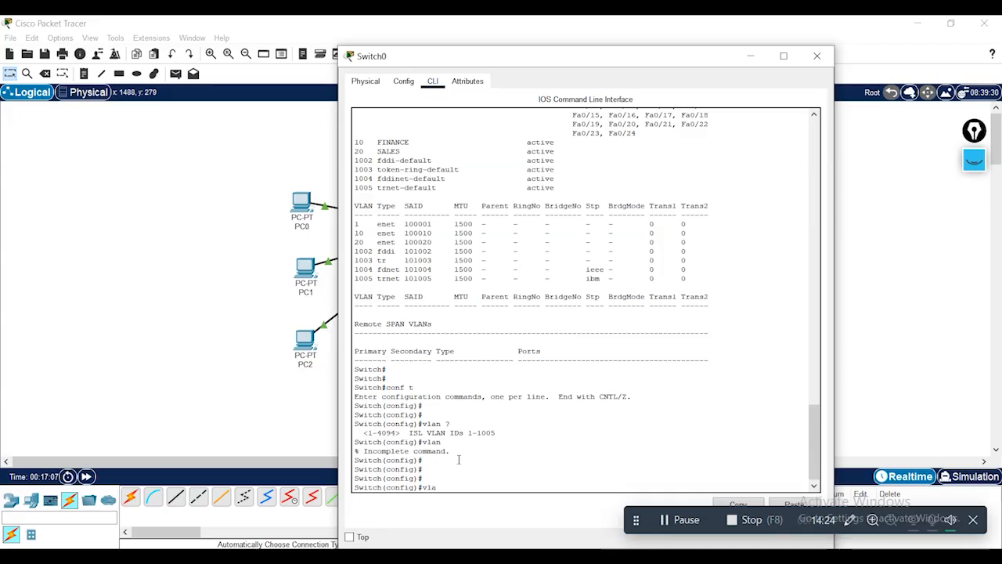
type("n 1006")
key("Return")
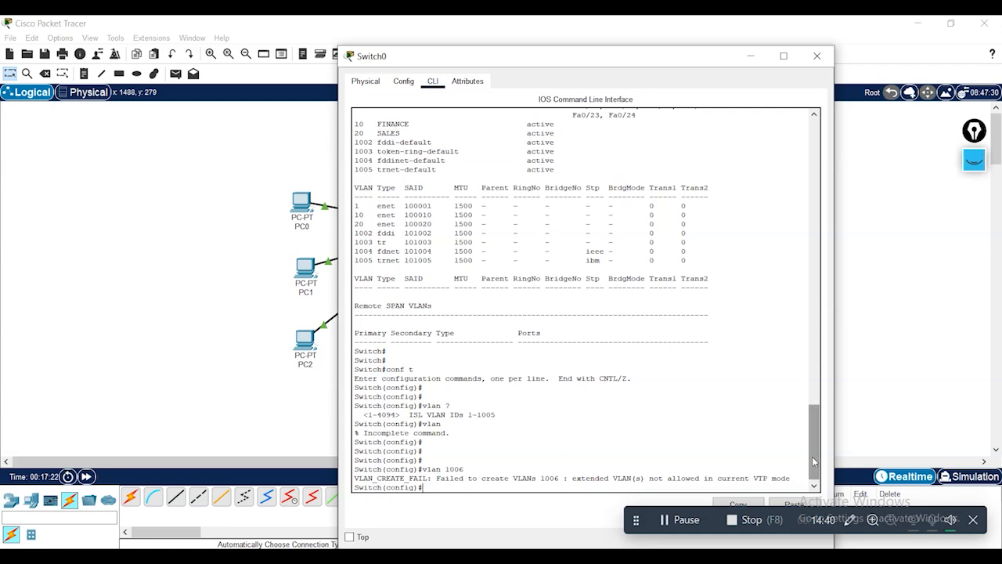
scroll(813, 474, "down", 1)
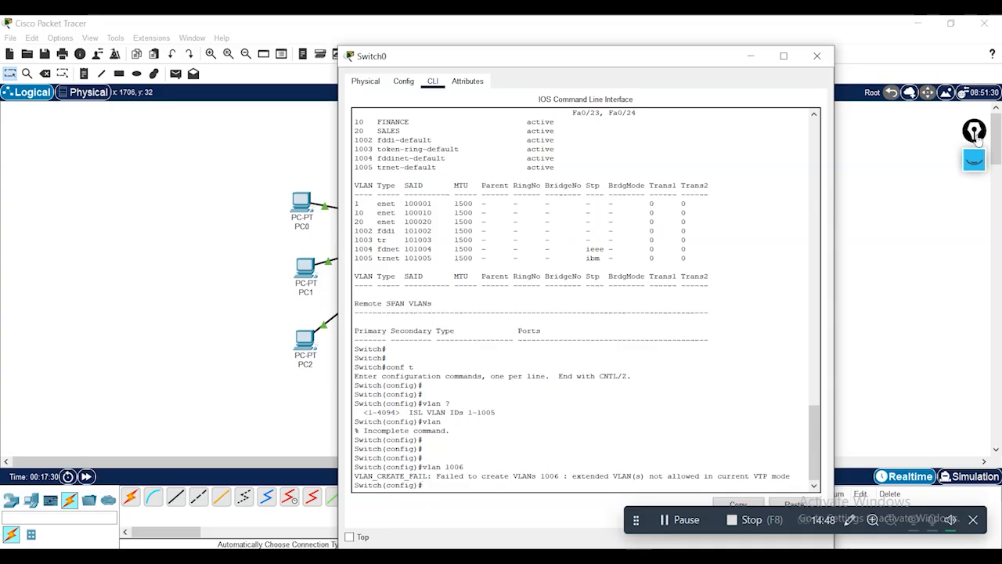
Handwrite VTP 3 and Transparent over the terminal with the annotation pen, and clear the pen marks.
left_click(974, 160)
left_click(974, 222)
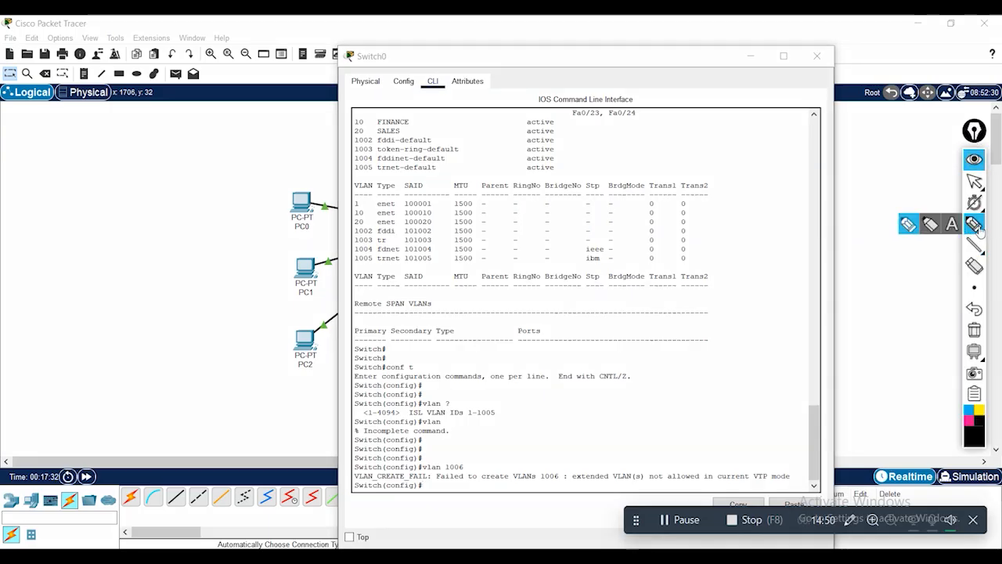
mouse_move(657, 384)
left_mouse_down()
mouse_move(664, 416)
mouse_move(672, 387)
mouse_move(690, 412)
mouse_move(692, 379)
mouse_move(713, 413)
left_mouse_up()
mouse_move(707, 371)
left_mouse_down()
mouse_move(709, 385)
mouse_move(771, 397)
mouse_move(749, 408)
left_mouse_up()
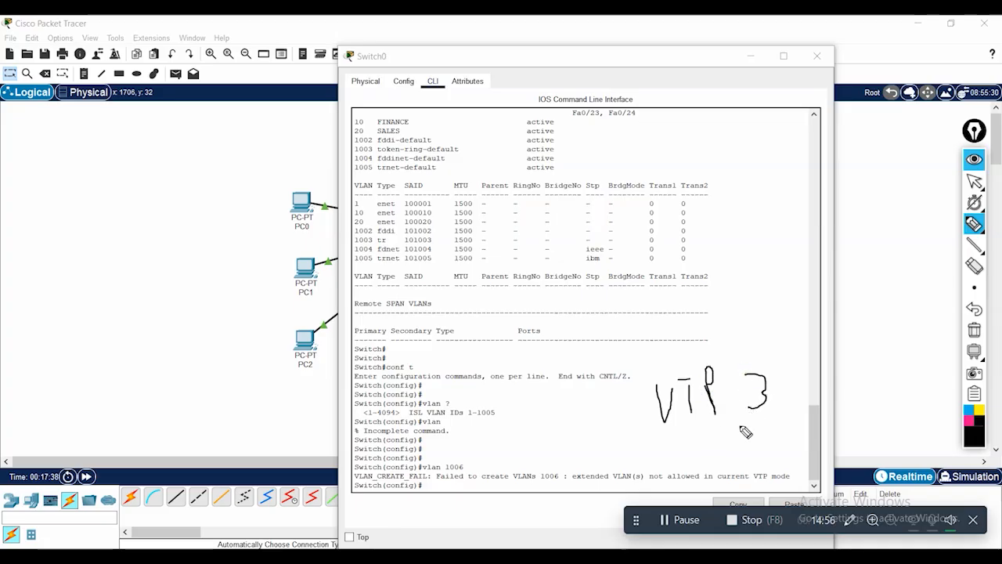
mouse_move(562, 444)
left_mouse_down()
mouse_move(584, 432)
mouse_move(589, 452)
mouse_move(591, 442)
mouse_move(636, 443)
mouse_move(652, 429)
mouse_move(672, 441)
mouse_move(705, 440)
mouse_move(709, 429)
mouse_move(715, 441)
mouse_move(728, 439)
mouse_move(730, 415)
mouse_move(737, 442)
mouse_move(734, 427)
left_mouse_up()
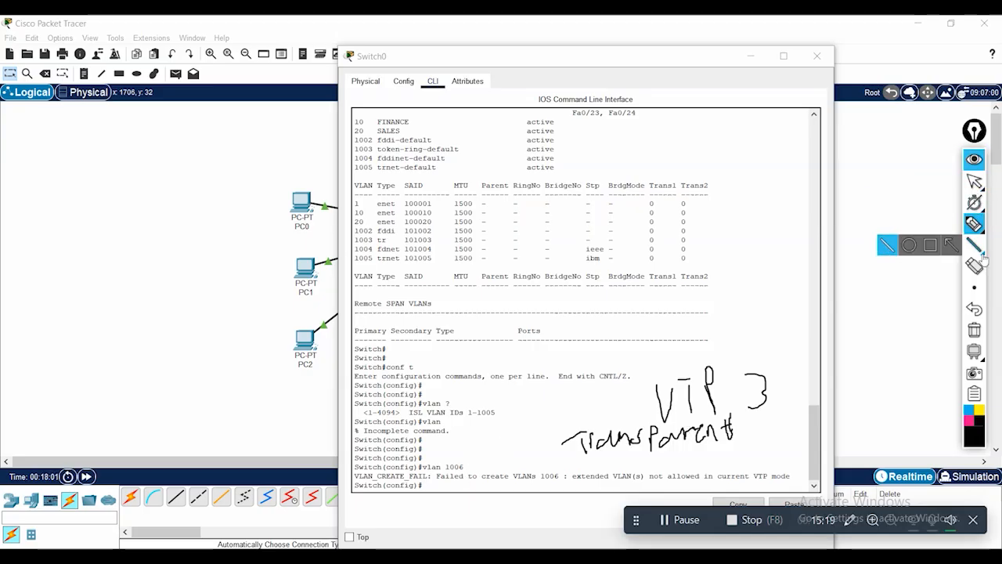
left_click(978, 332)
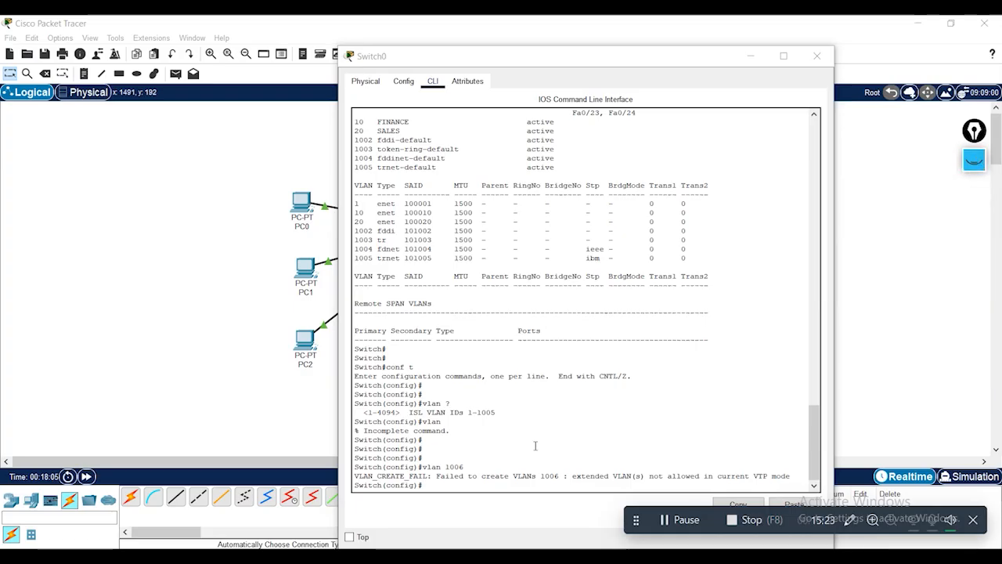
Set Switch0's VTP mode to transparent with vtp mode transparent.
left_click(466, 486)
key("Return")
key("Return")
key("Return")
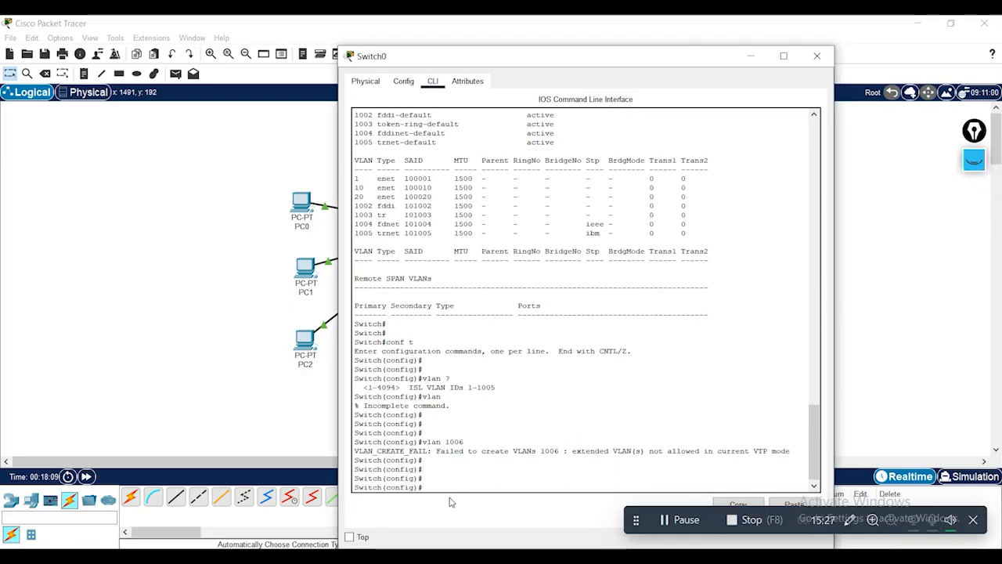
type("vtp mode transparent")
key("Return")
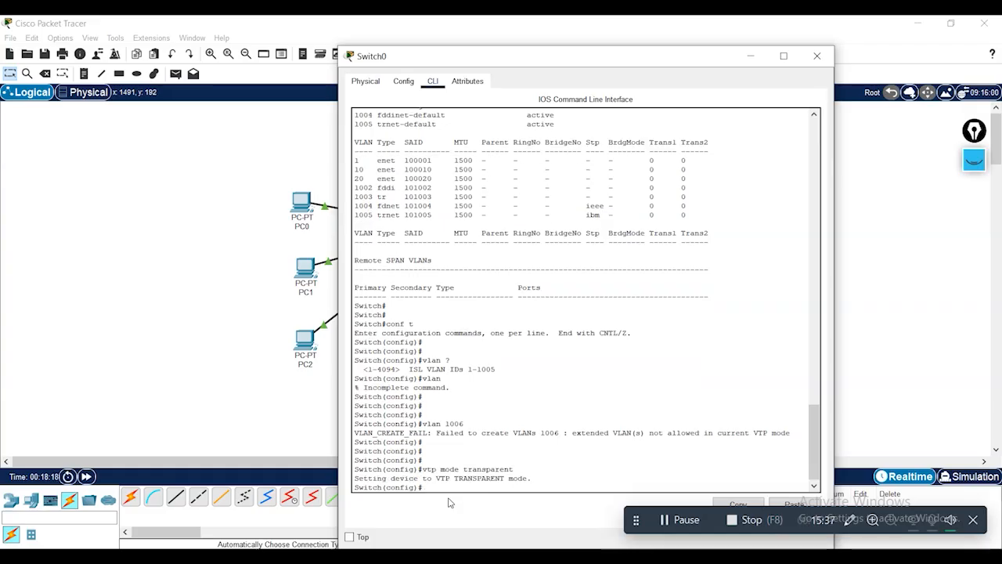
key("Return")
key("Return")
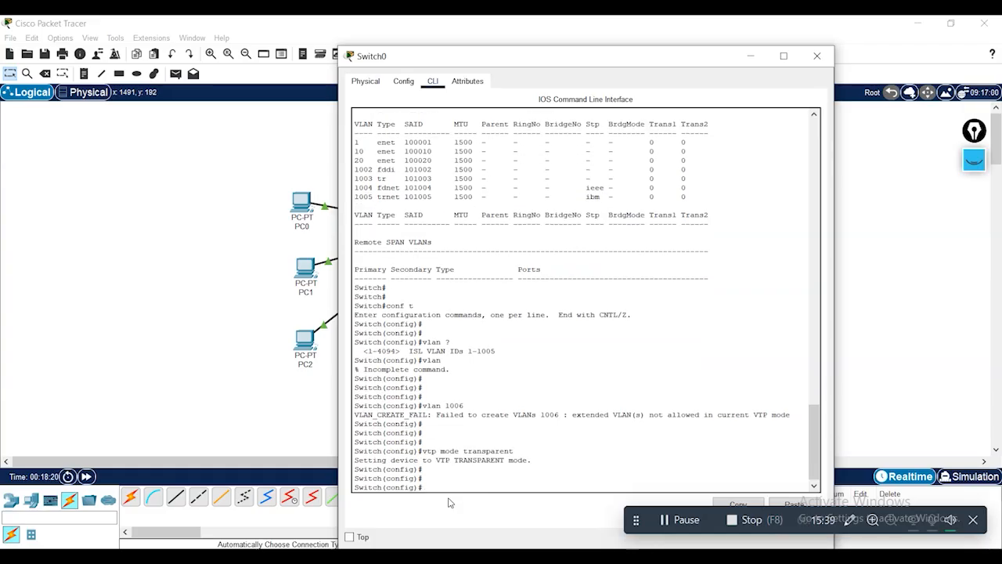
Create VLAN 1006 on Switch0 and name it HR.
type("vlan 1006")
key("Return")
key("Return")
key("Return")
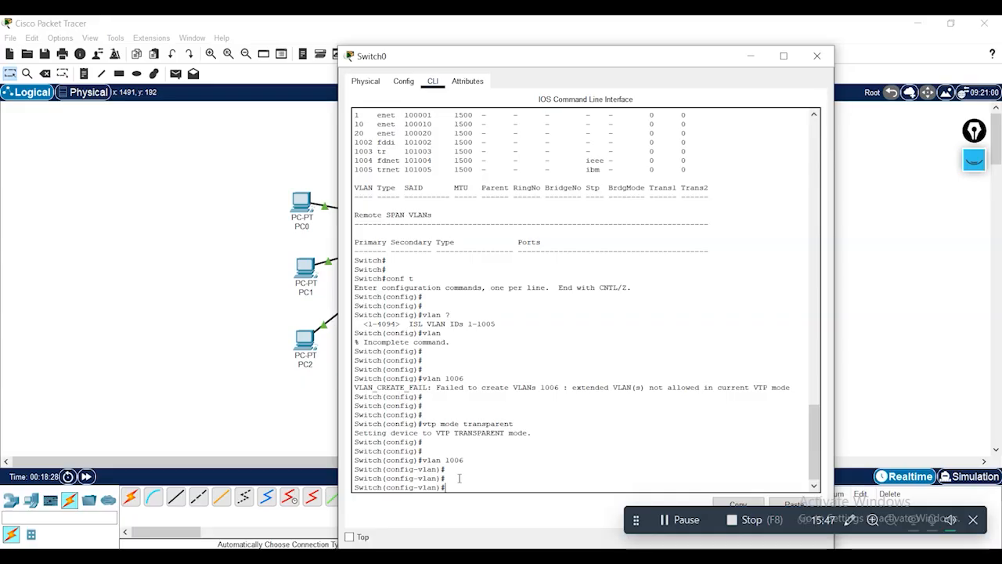
type("name HR")
key("Return")
key("Return")
key("Return")
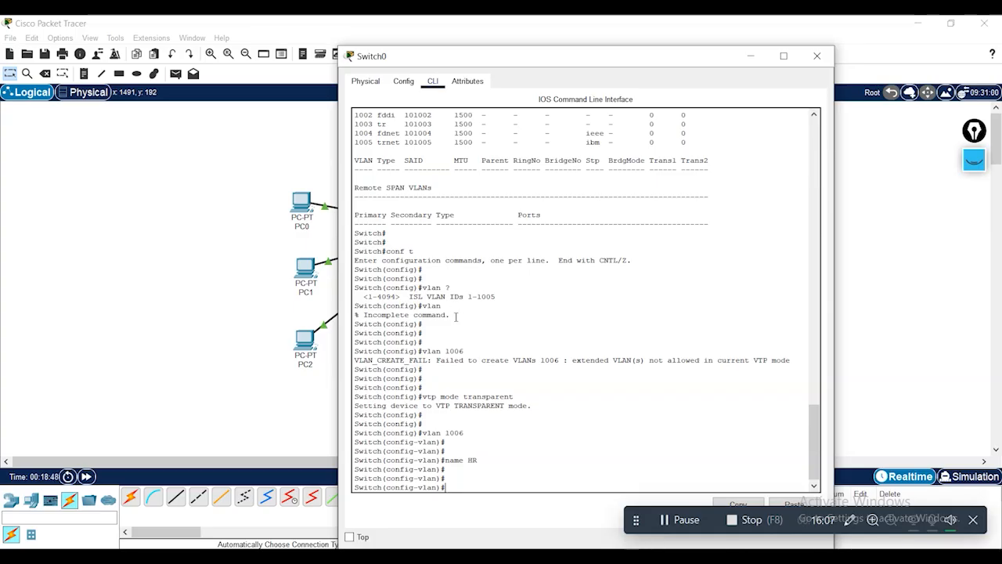
Move the Switch0 window aside and bring the network topology workspace to the front.
left_click_drag(698, 57, 666, 108)
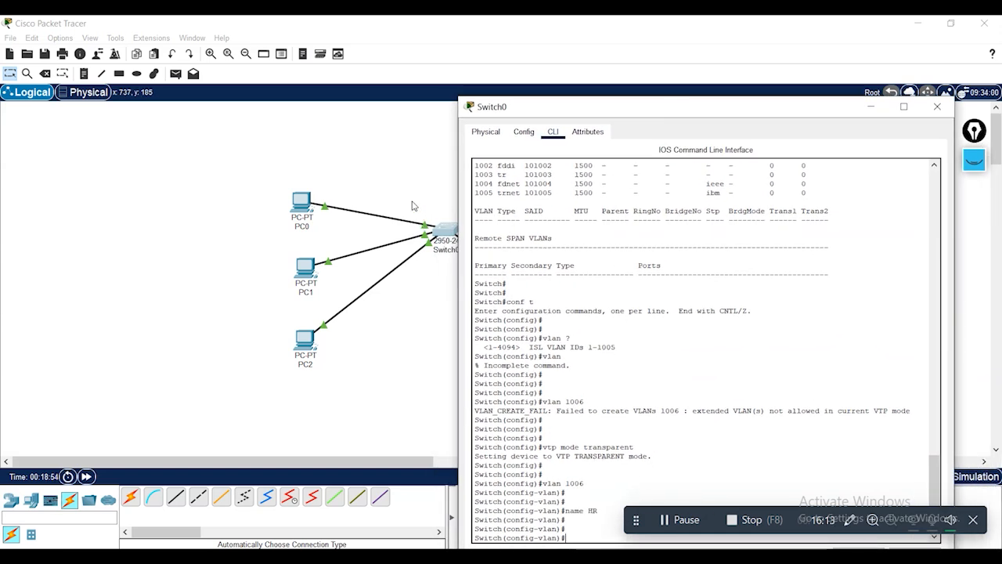
left_click(403, 188)
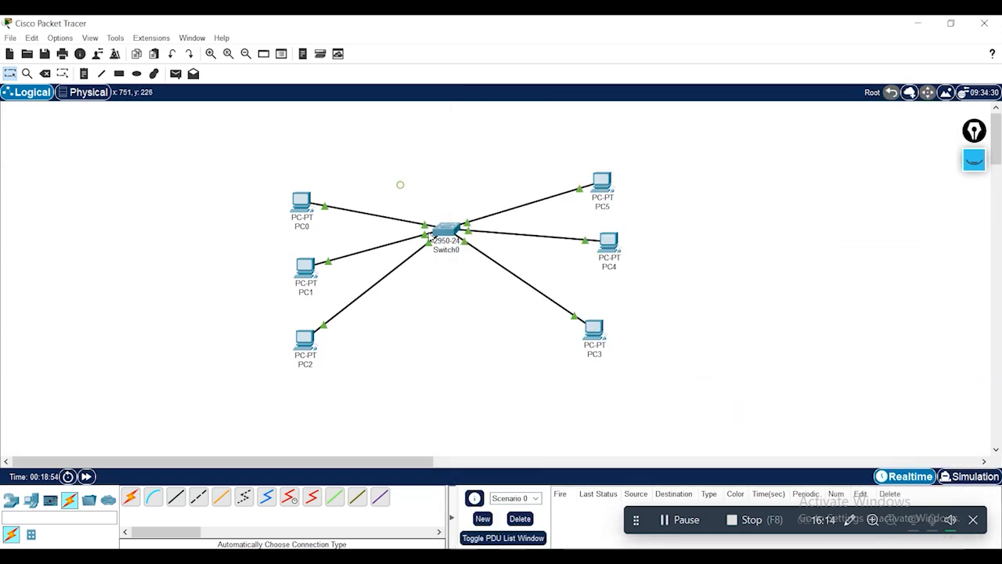
Reopen Switch0's command line and exit the VLAN configuration mode to global configuration.
left_click(448, 235)
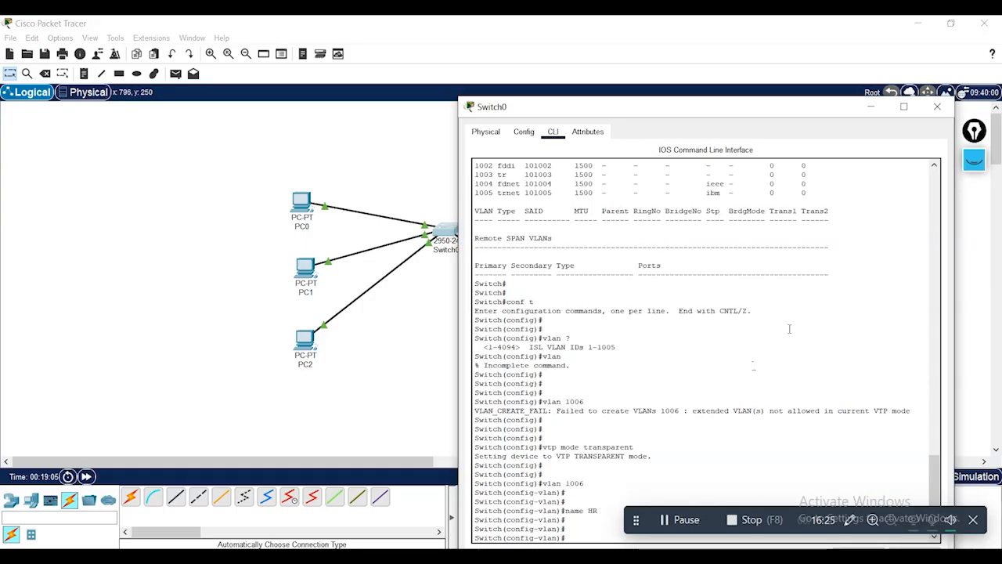
left_click_drag(794, 116, 655, 35)
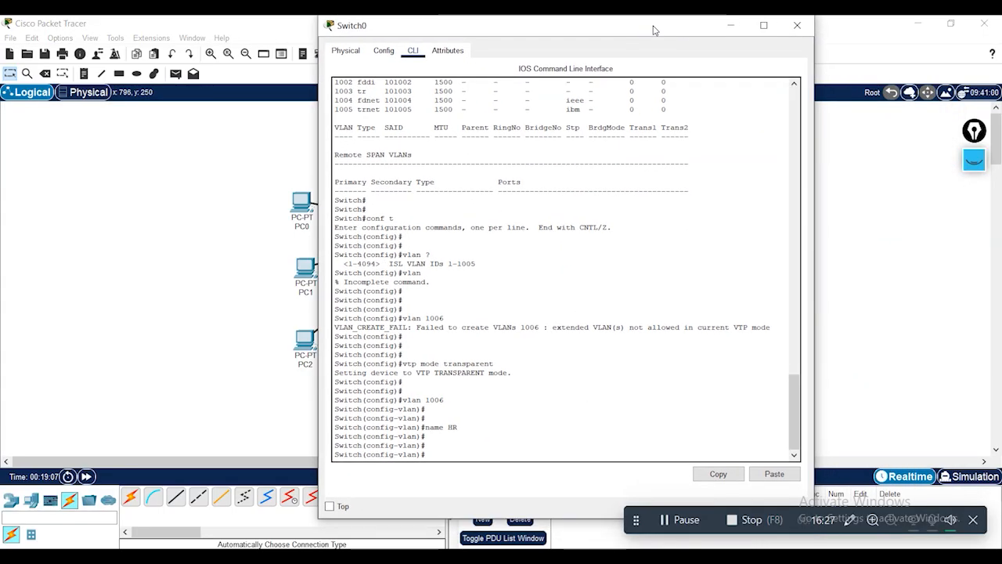
left_click(519, 447)
key("Return")
key("Return")
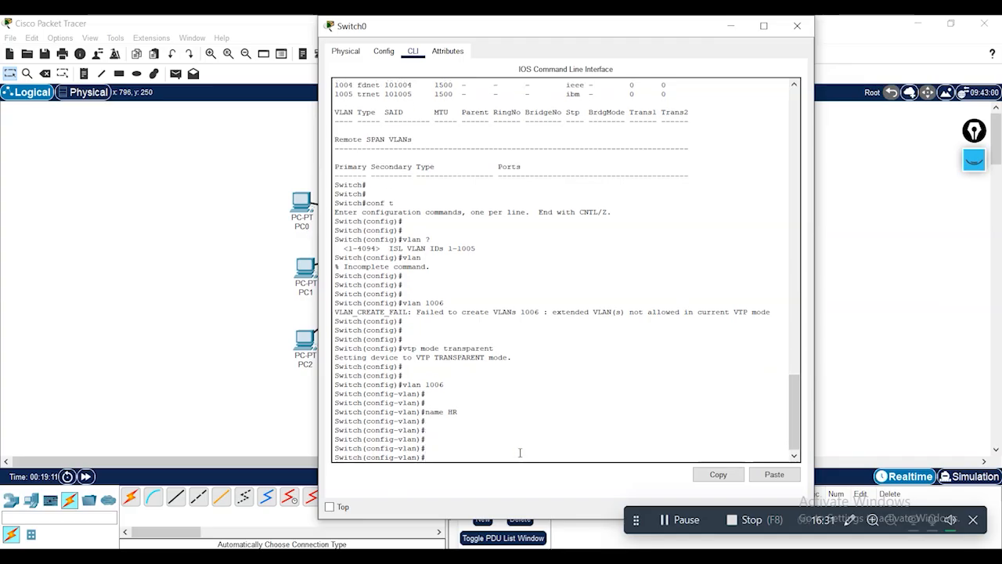
type("EXIT")
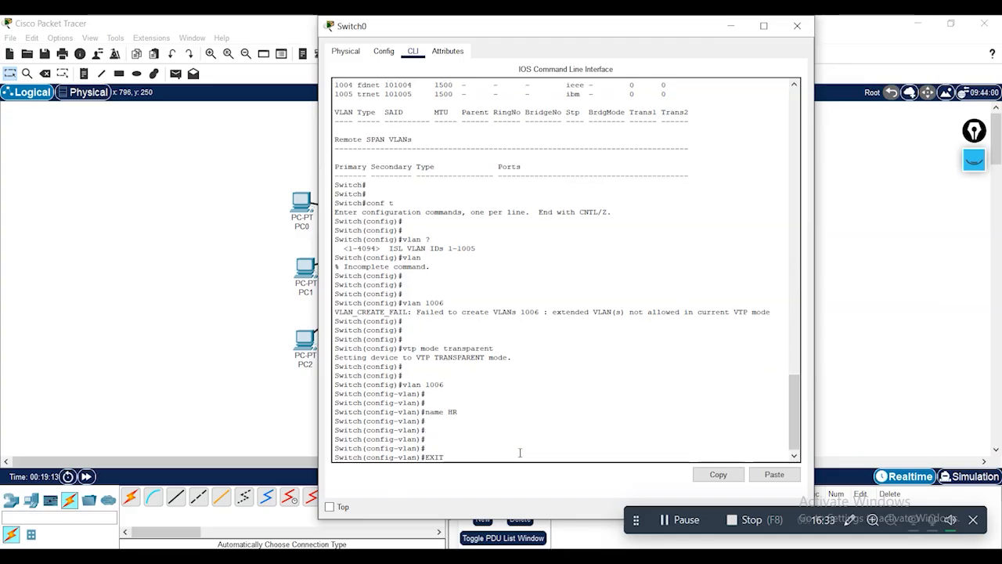
key("Return")
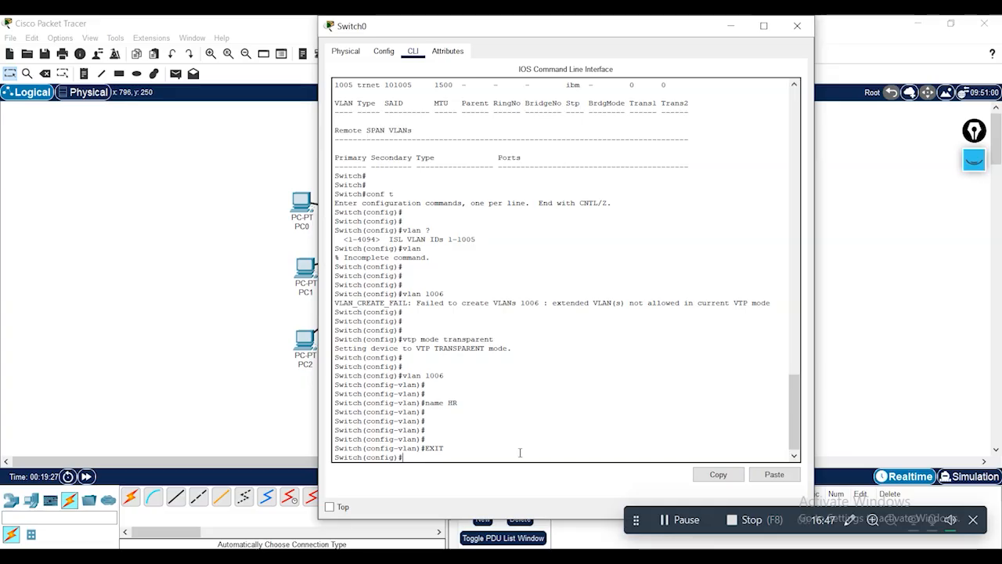
Enter interface range configuration for ports f0/1-3 on Switch0.
type("Int")
key("BackSpace")
key("BackSpace")
key("BackSpace")
key("BackSpace")
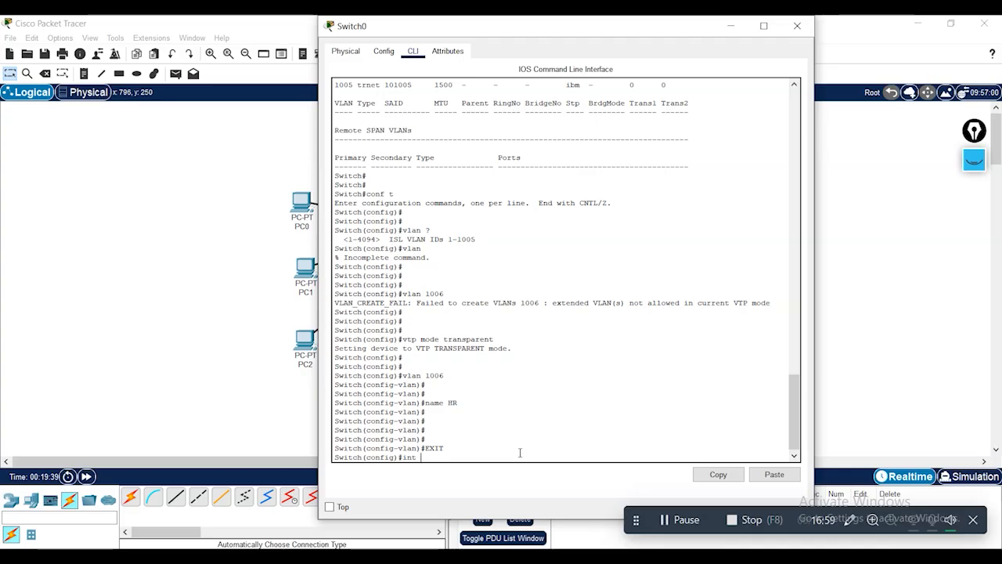
type("range f")
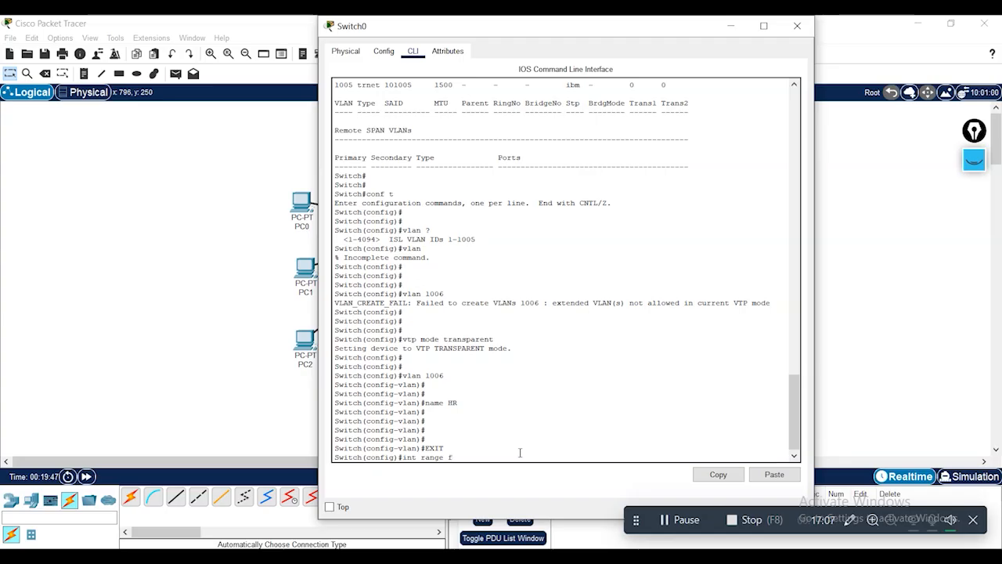
type("0/1-3")
key("Return")
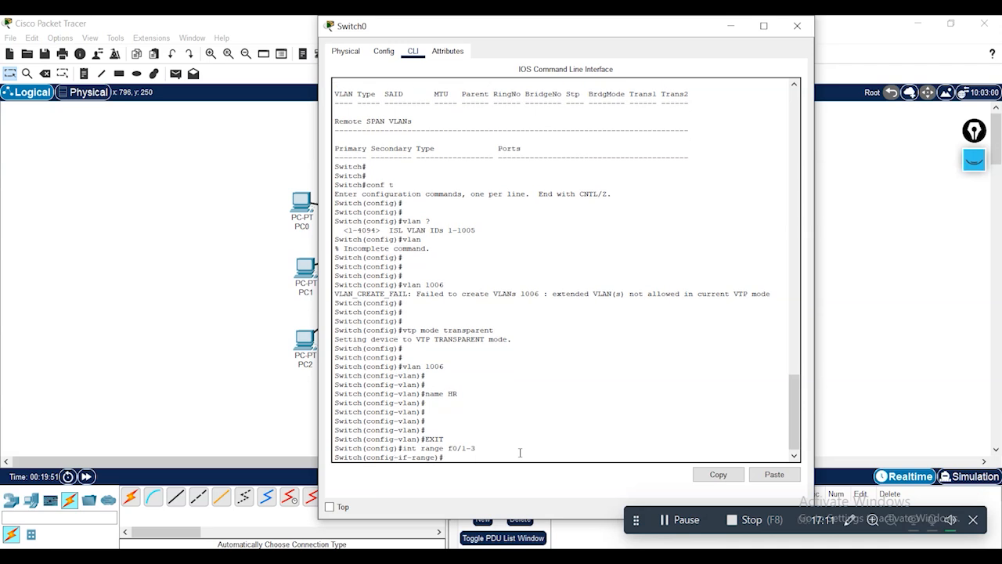
Set ports f0/1-3 to switchport mode access and assign them to access VLAN 10.
left_click_drag(465, 26, 697, 37)
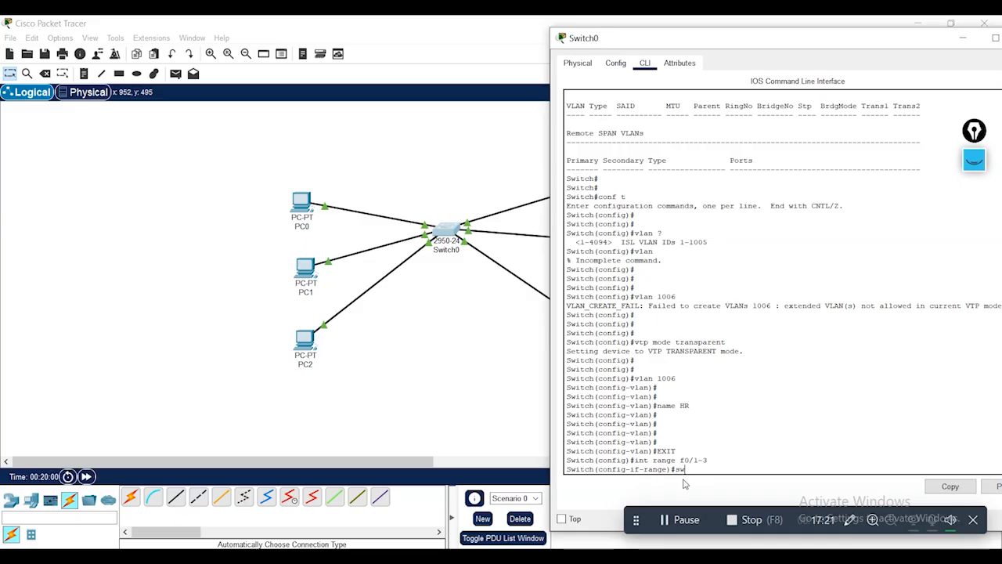
type("itch")
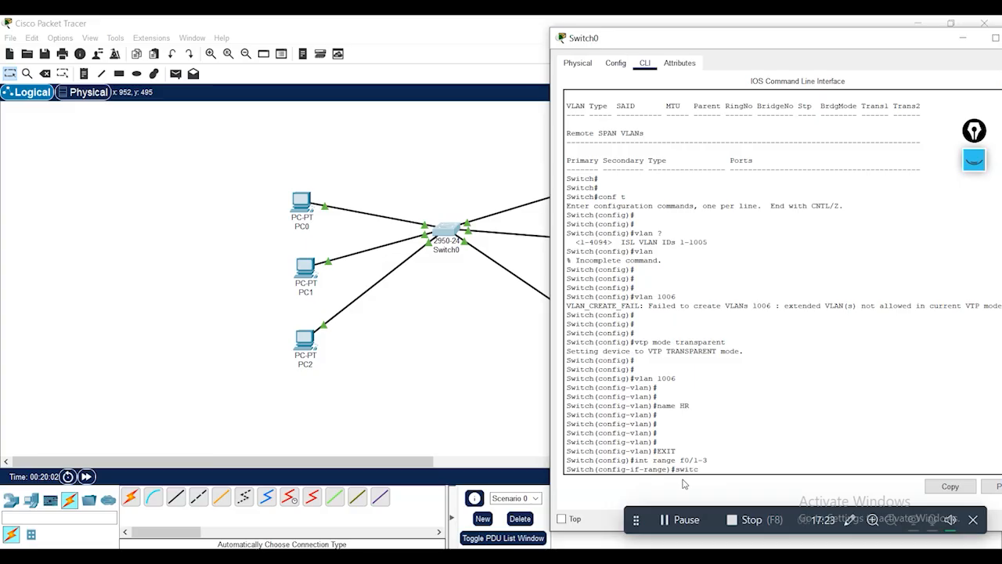
type("port mode access")
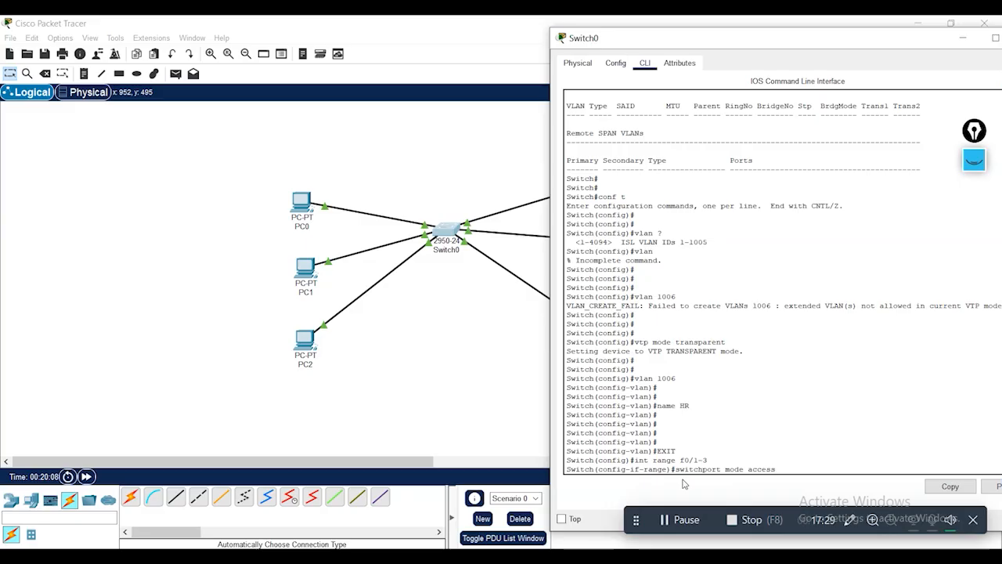
key("Return")
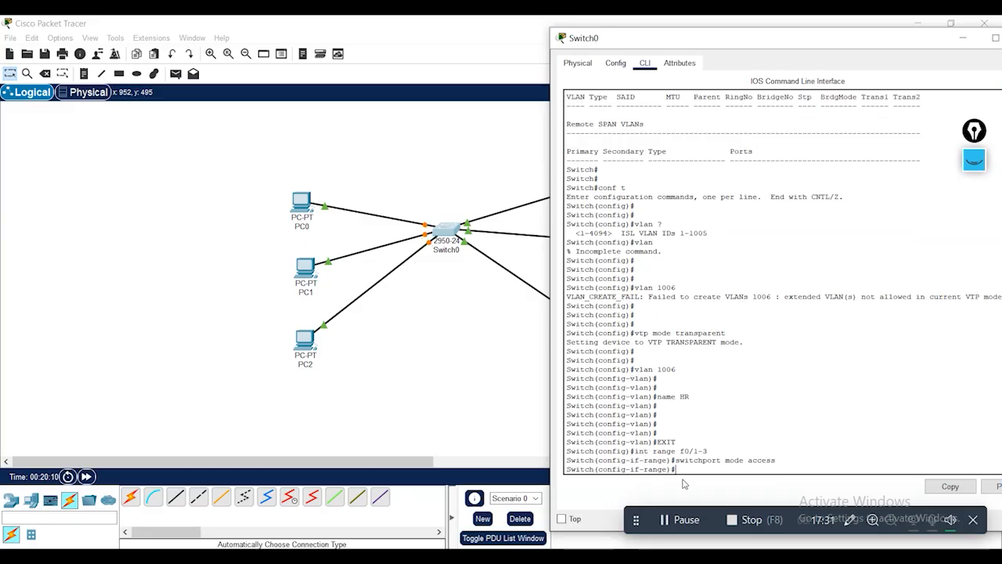
type("switchport access vla")
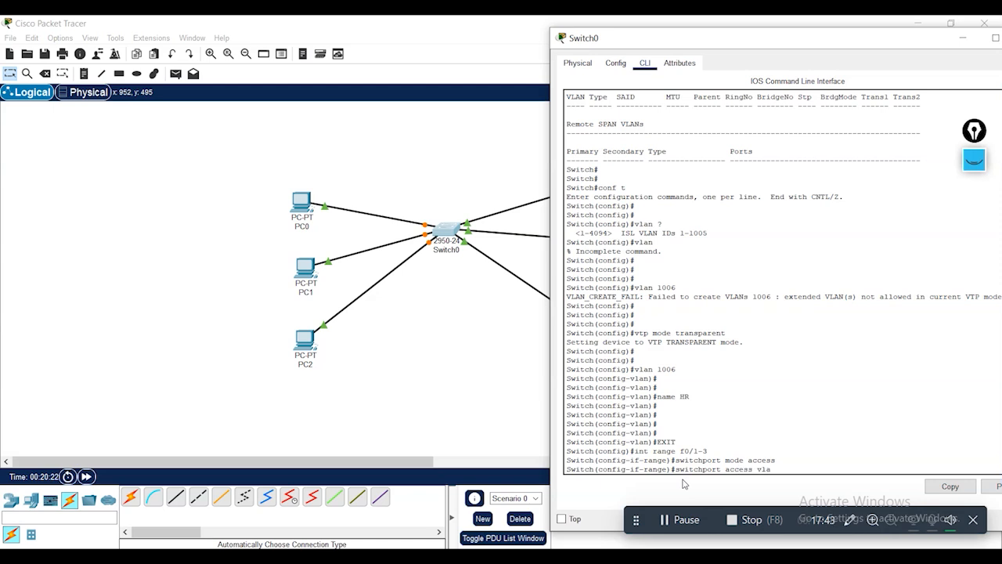
type("n 10")
key("Return")
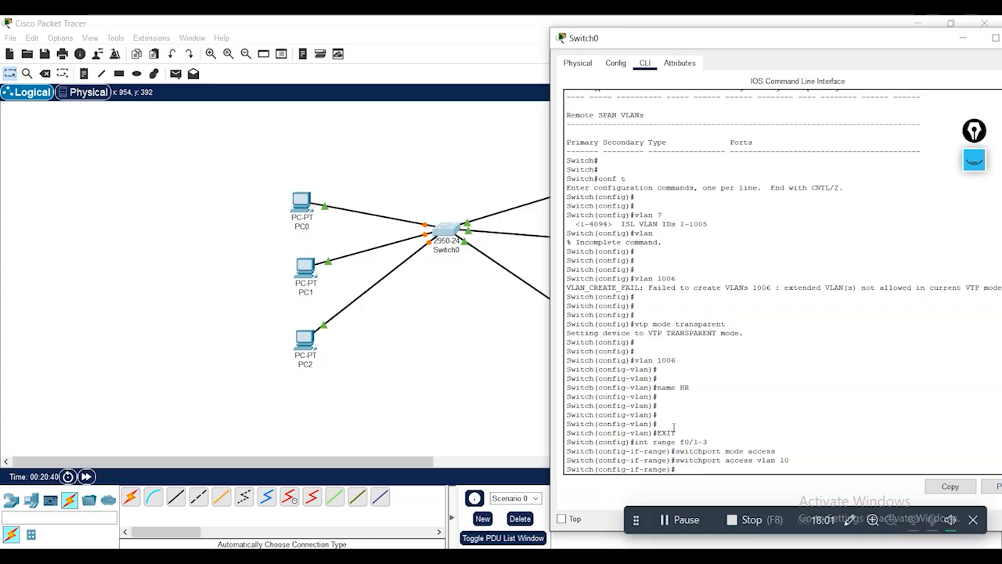
key("Return")
key("Return")
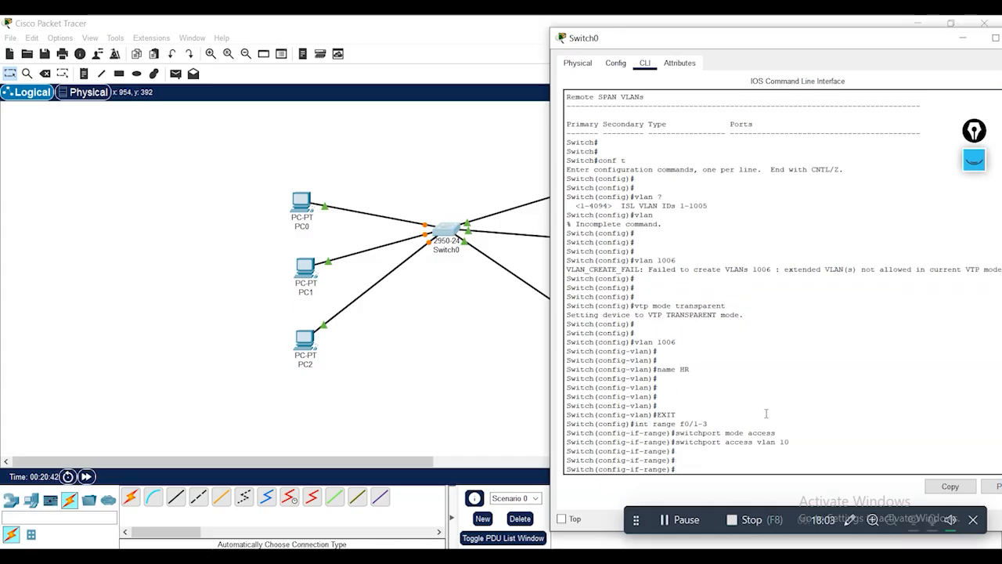
Check which Switch0 ports connect to PC3 and PC5 in the topology, and return to the Switch0 window.
left_click(468, 200)
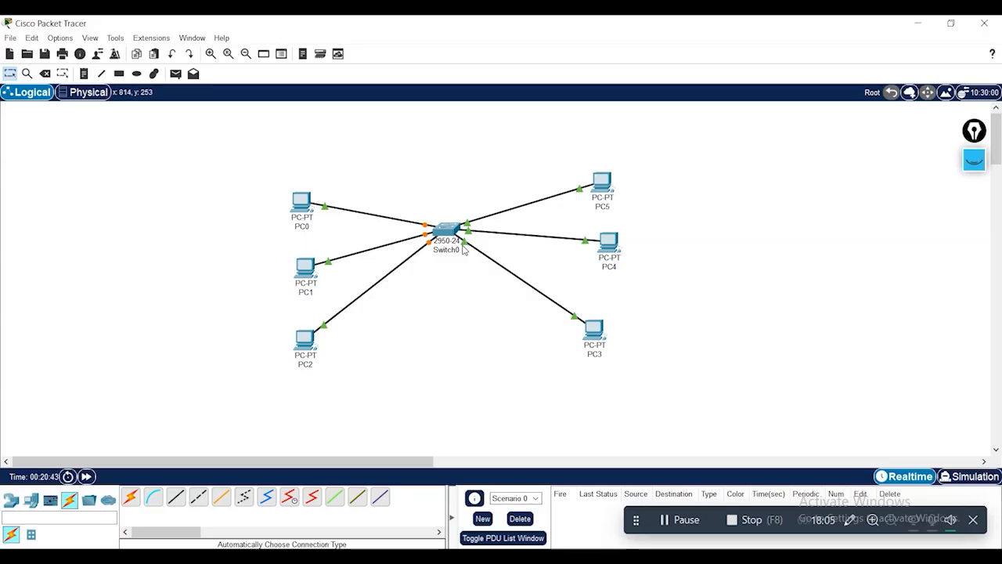
mouse_move(468, 246)
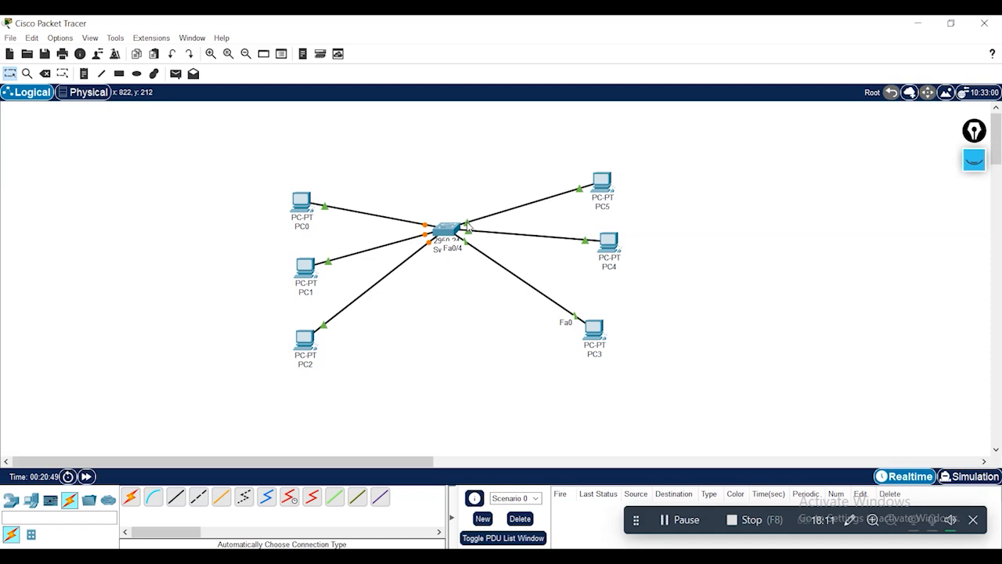
mouse_move(470, 226)
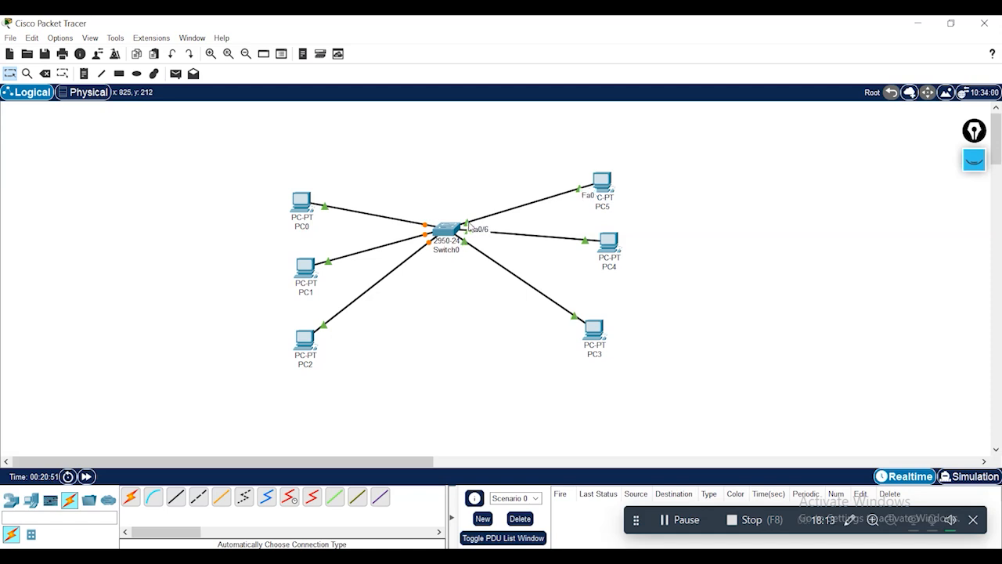
left_click(753, 555)
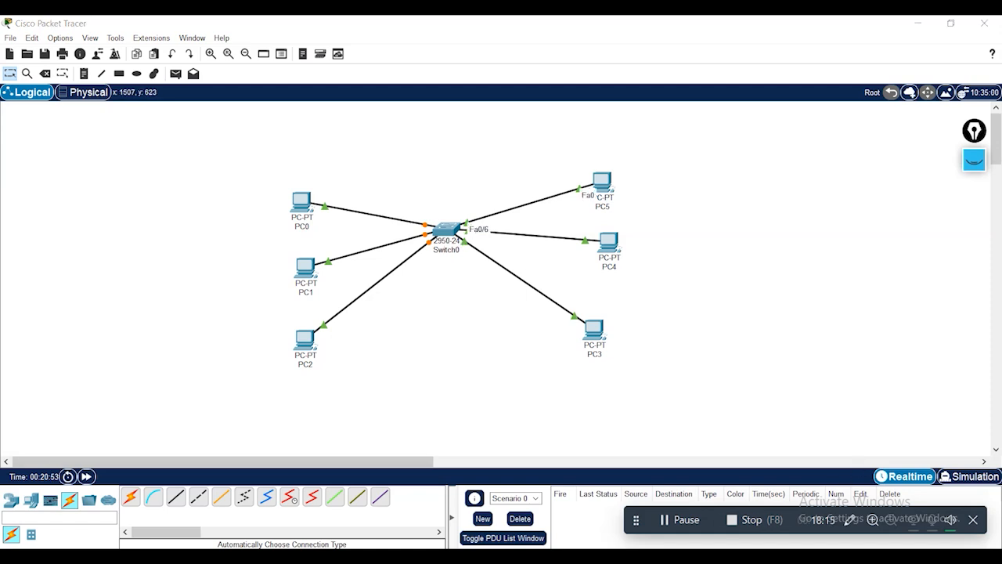
left_click(832, 508)
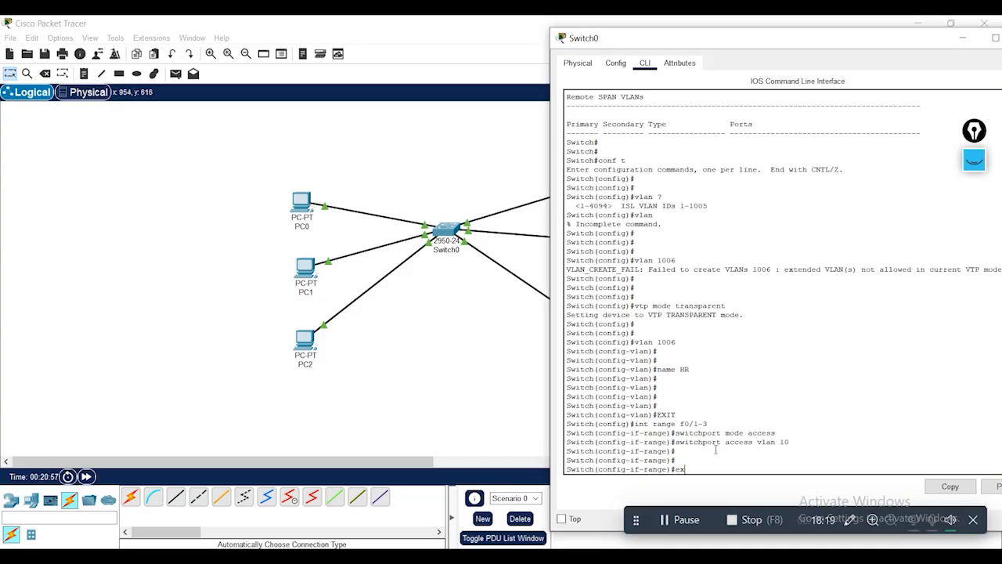
Exit the current interface range and enter interface range configuration for ports f0/4-6.
type("exit")
key("Return")
type("int")
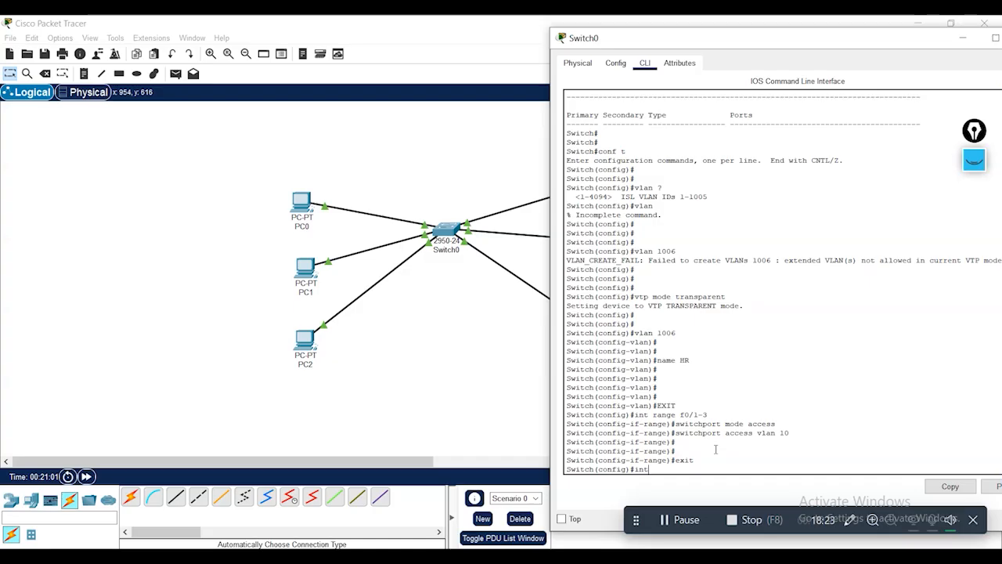
type(" ran")
type("0/4-6")
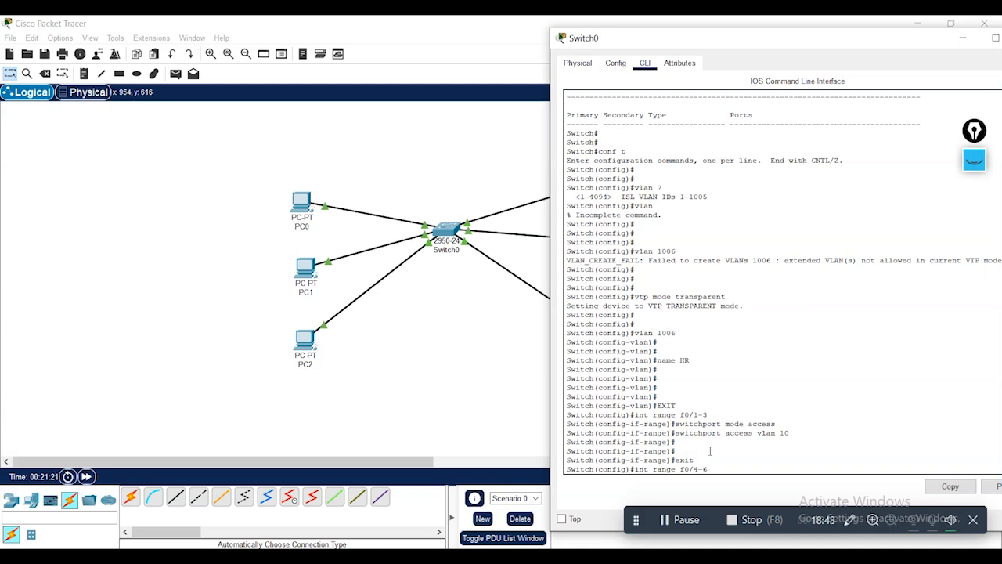
key("Return")
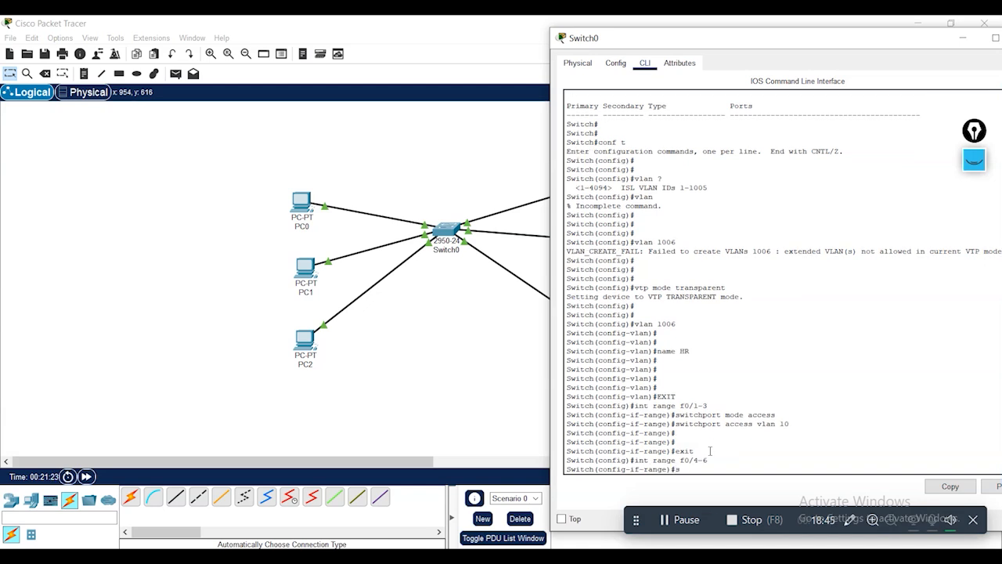
Set ports f0/4-6 to switchport mode access and assign them to access VLAN 20.
type("switchport mode access")
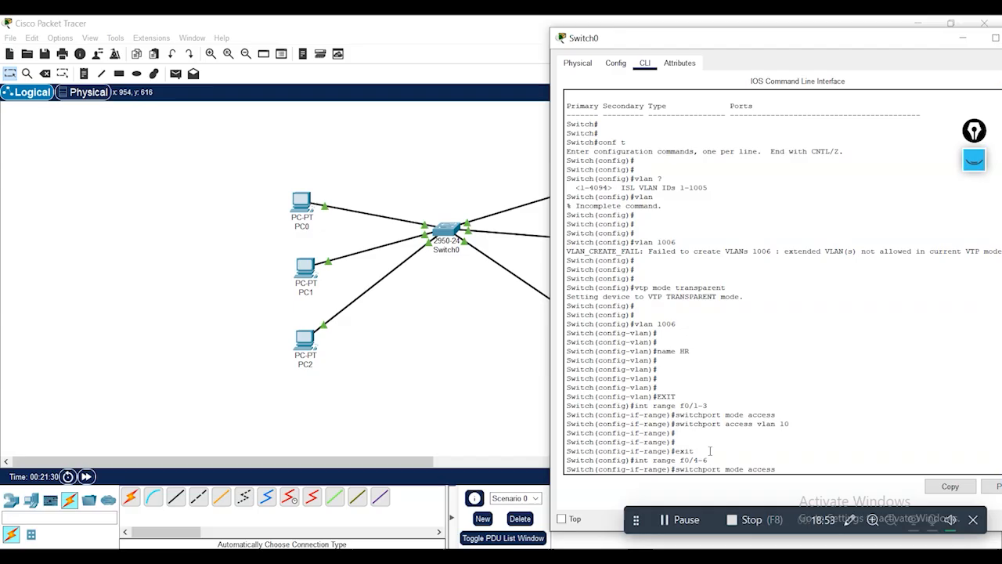
key("Return")
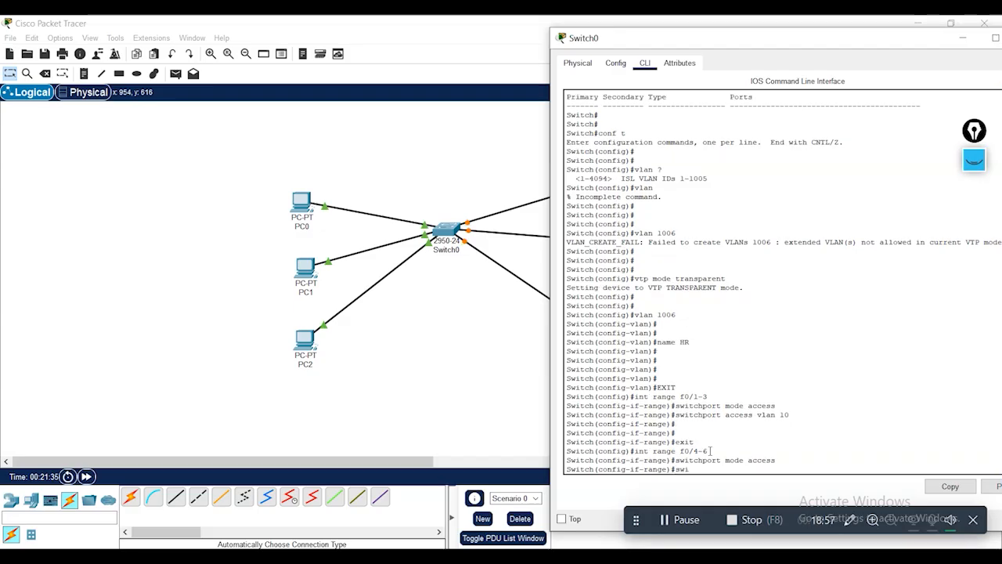
type("switchport access")
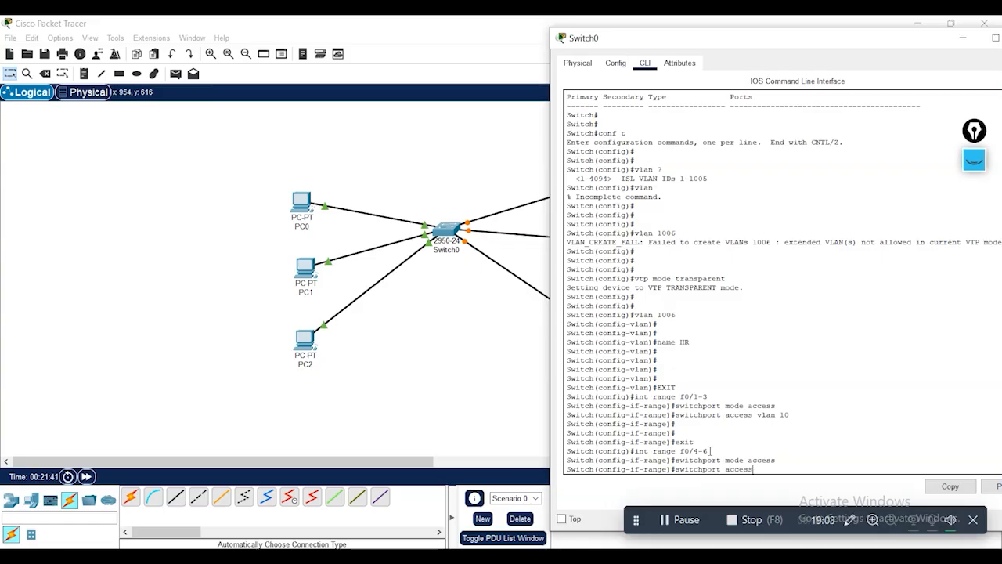
type(" vlan")
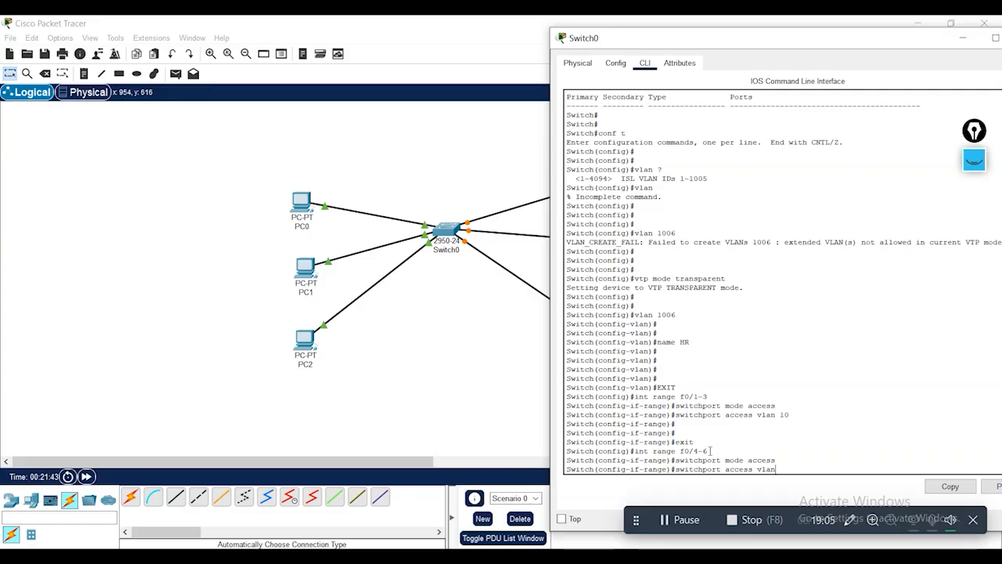
type(" 20")
key("Return")
key("Return")
key("Return")
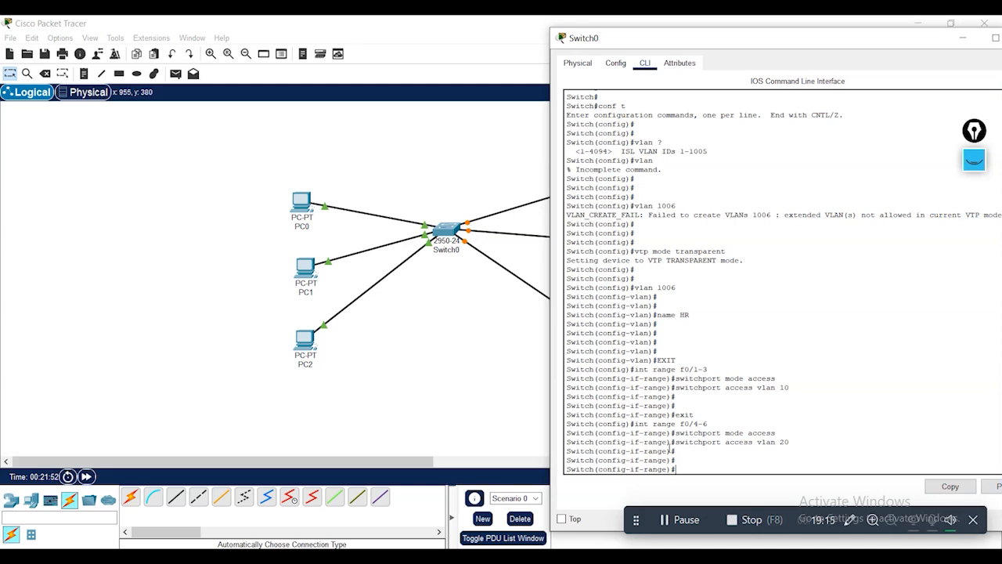
Exit the interface range and global configuration modes to Switch0's privileged prompt.
type("exit")
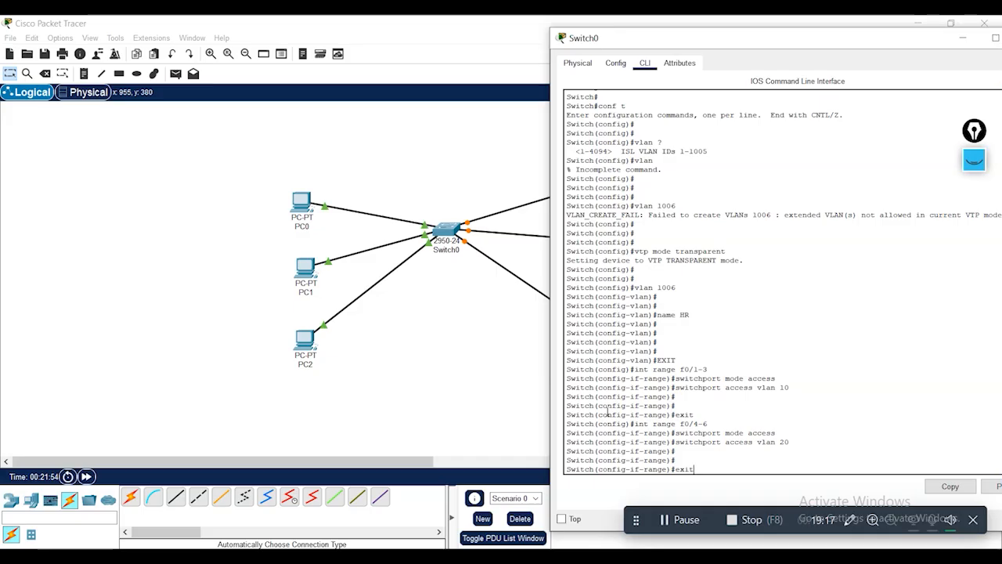
key("Return")
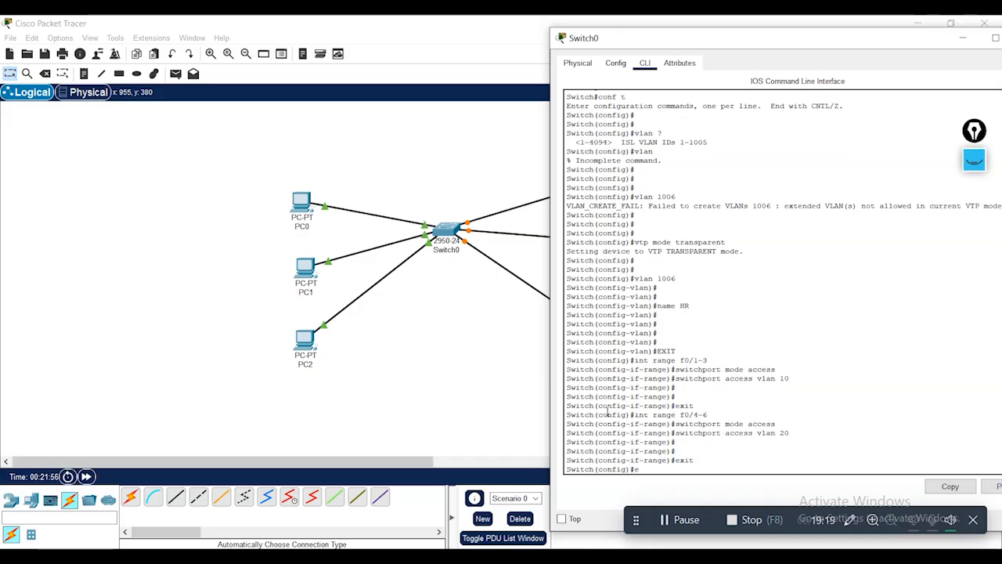
type("exit")
key("Return")
key("Return")
key("Return")
key("Return")
key("Return")
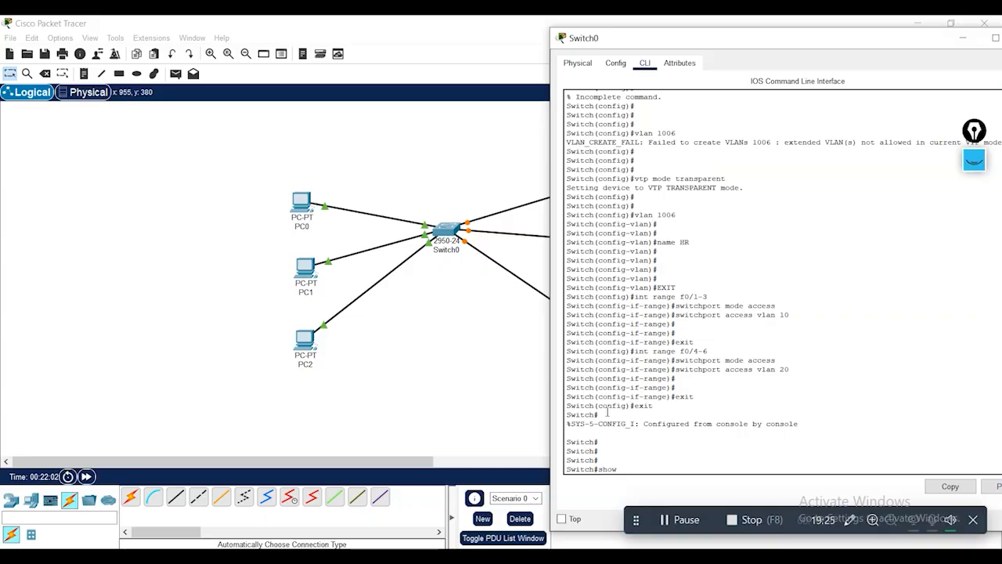
Run show vlan on Switch0 and highlight the FINANCE and SALES rows to examine their port assignments.
key("Return")
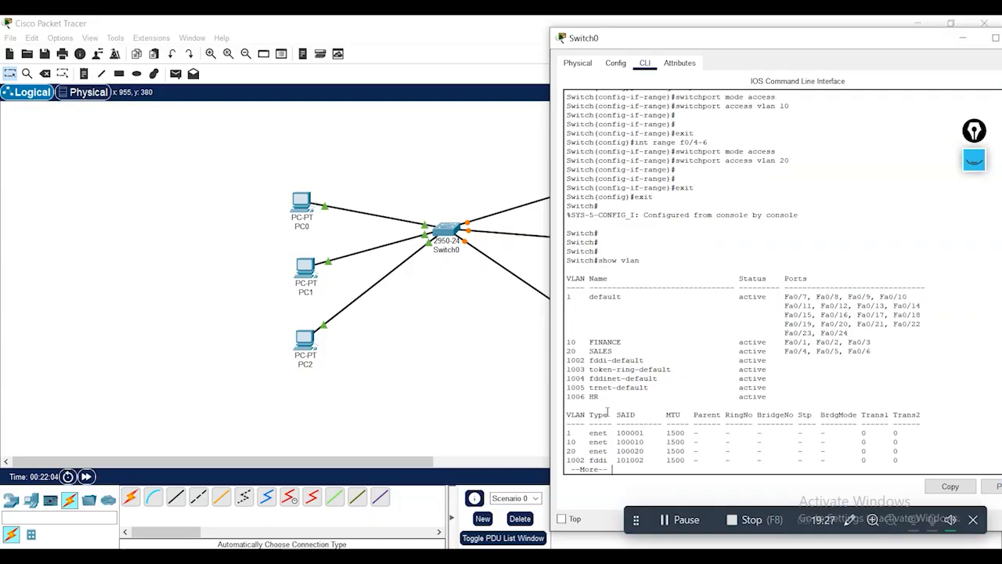
left_click_drag(806, 39, 726, 28)
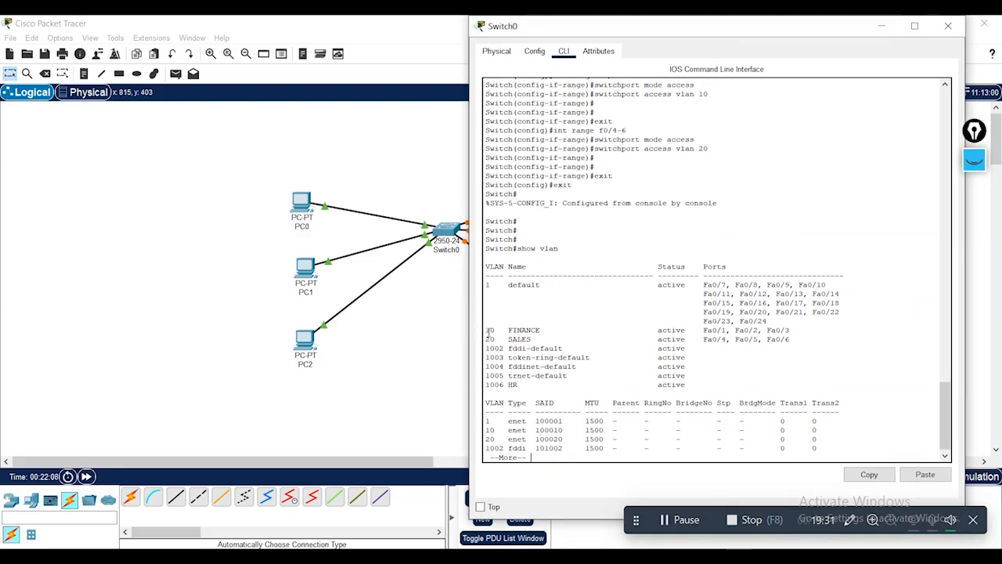
left_click_drag(485, 329, 803, 329)
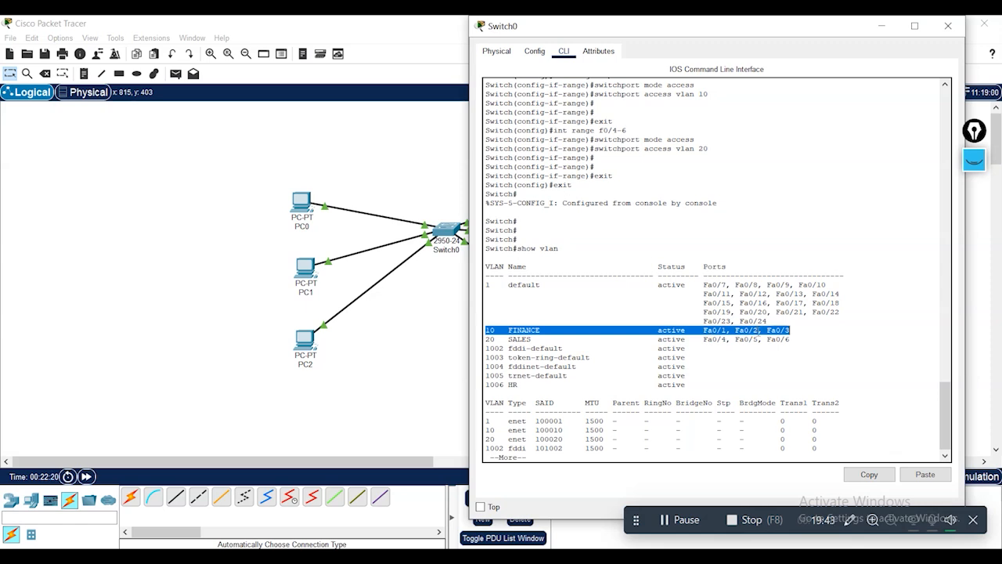
left_click_drag(790, 340, 486, 350)
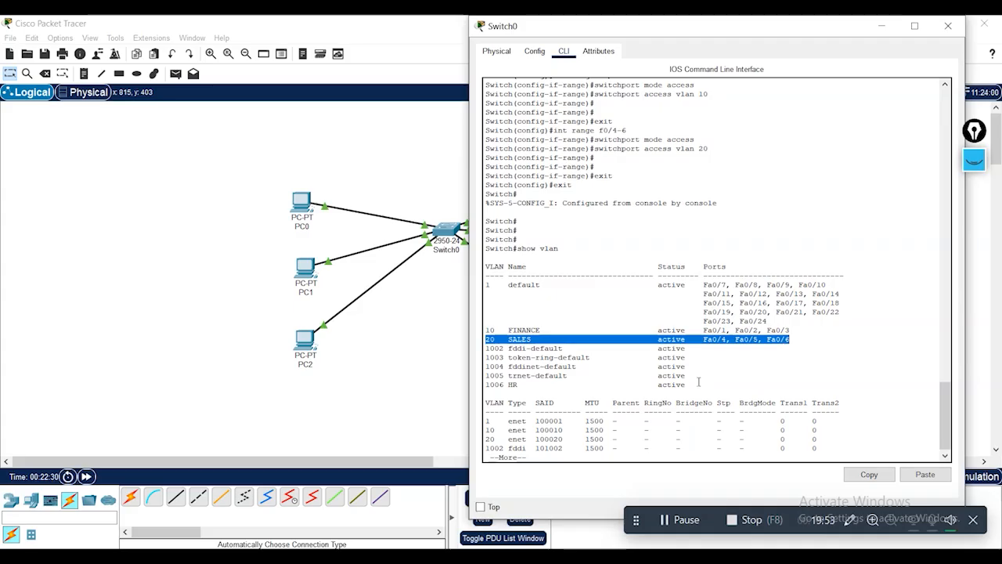
Highlight the HR row in Switch0's VLAN table and minimize the switch window.
left_click_drag(691, 385, 477, 388)
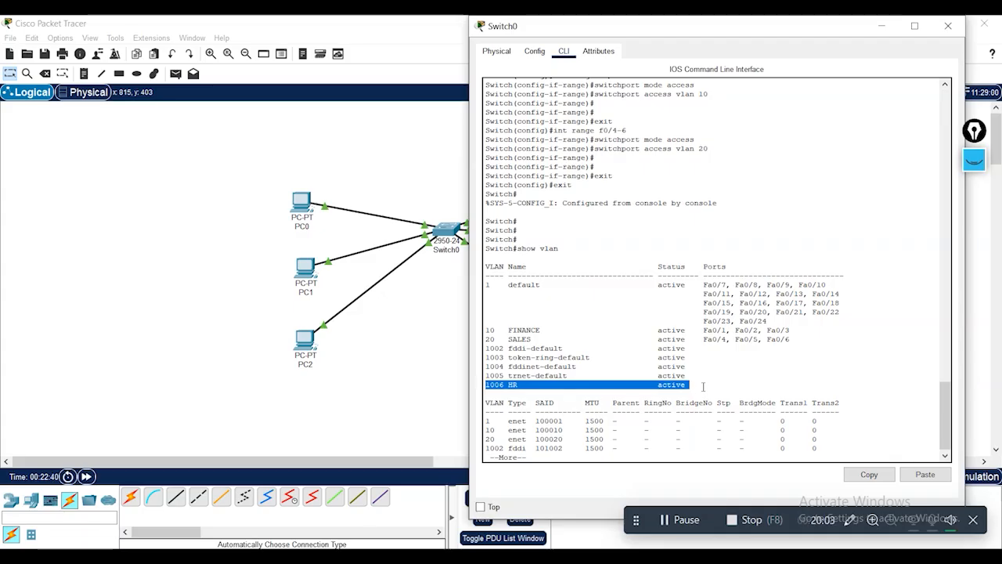
left_click(886, 26)
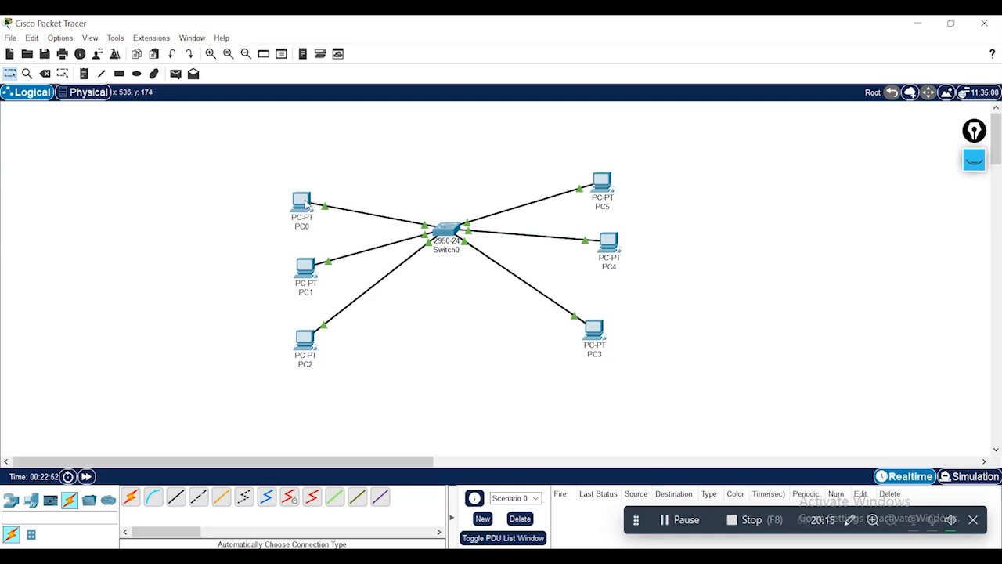
Open PC2's IP configuration and copy its IPv4 address.
left_click(305, 338)
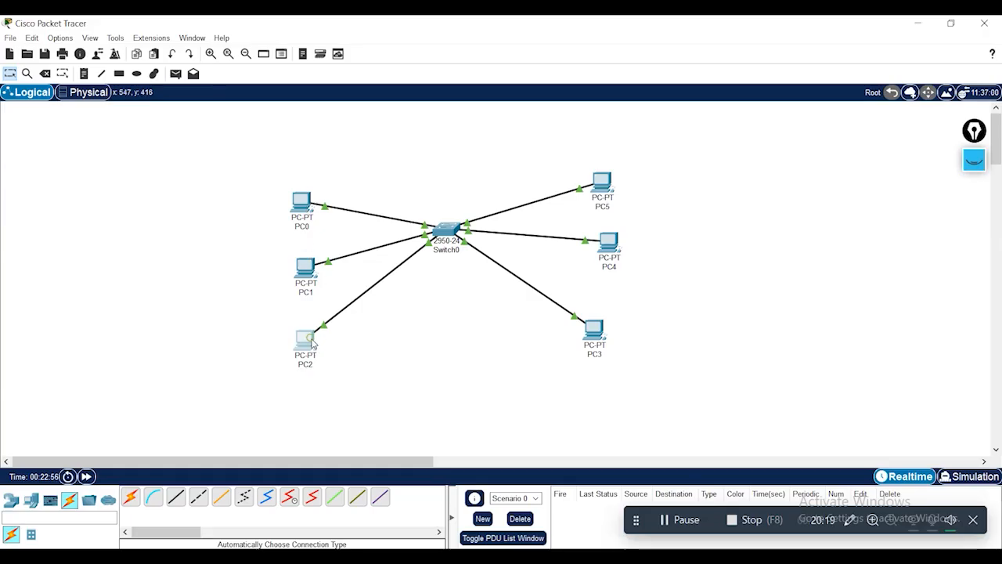
left_click(401, 124)
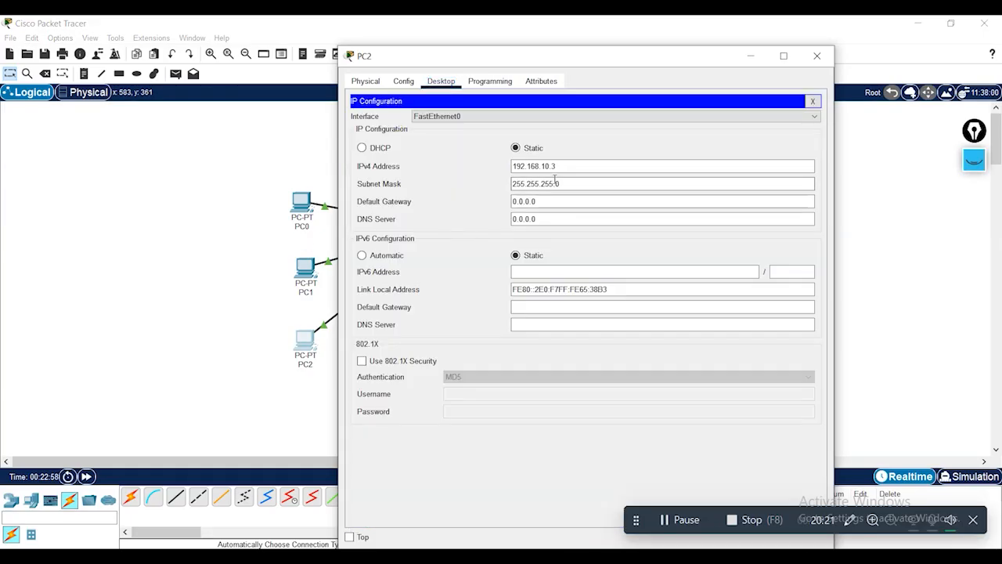
left_click_drag(567, 165, 513, 166)
right_click(525, 171)
left_click(553, 222)
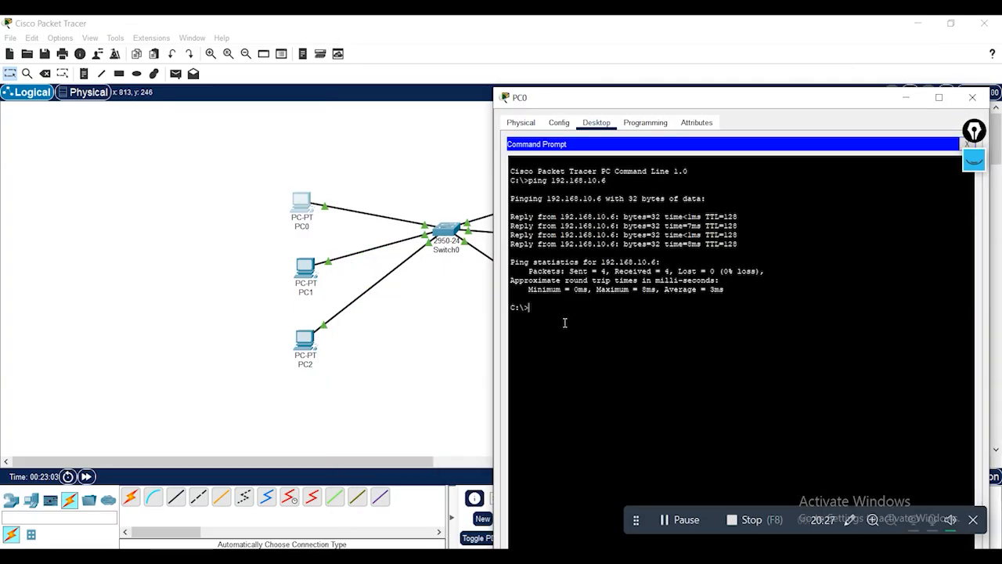
Ping 192.168.10.3 from PC0's command prompt to test connectivity to PC2 within VLAN 10.
type("ping")
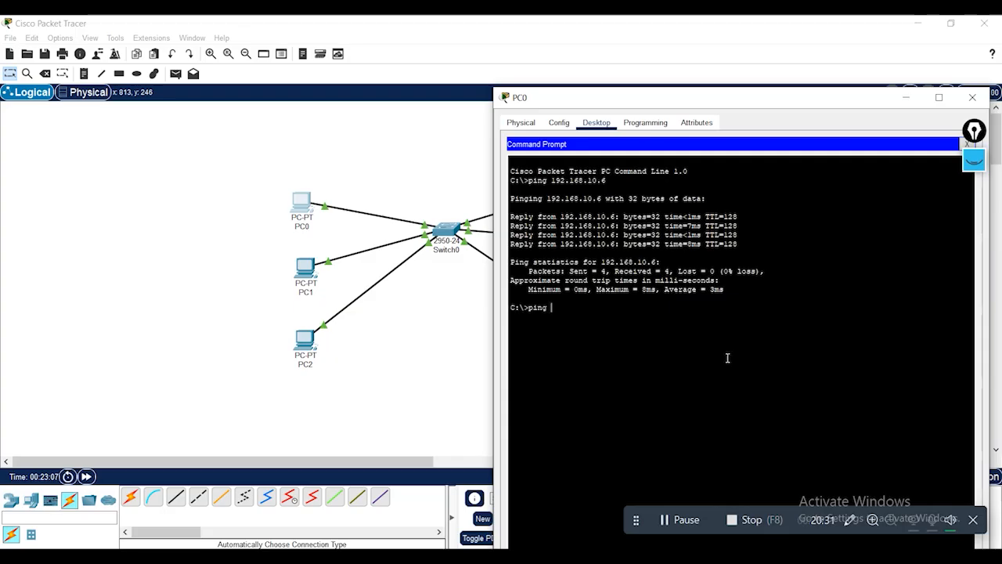
right_click(562, 312)
left_click(594, 335)
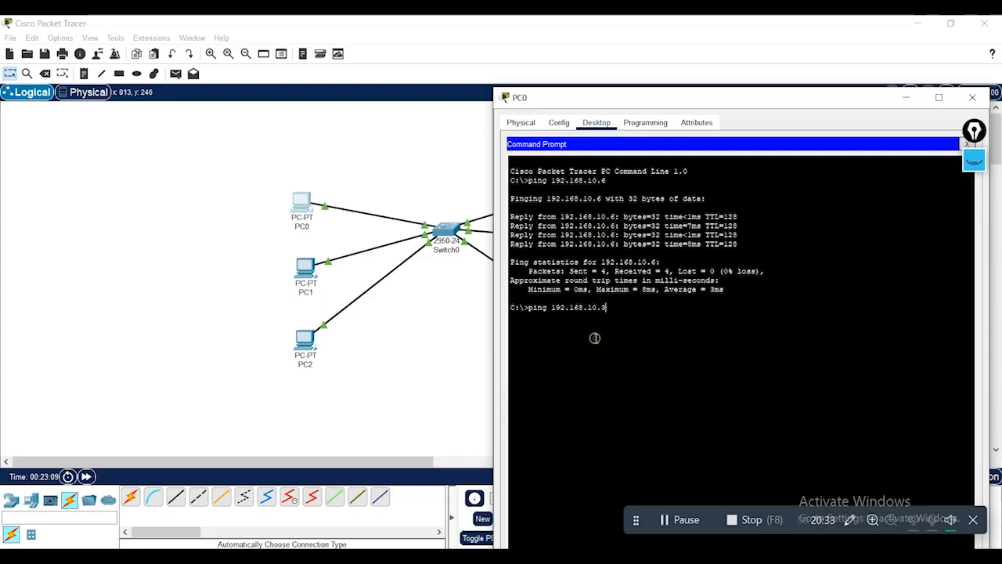
key("Return")
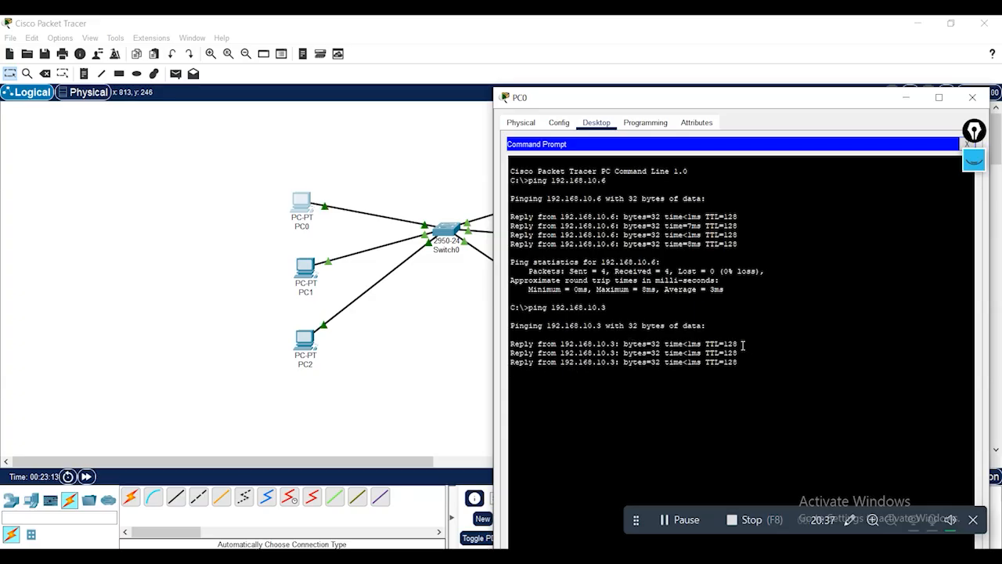
left_click_drag(529, 435, 543, 335)
left_click(550, 401)
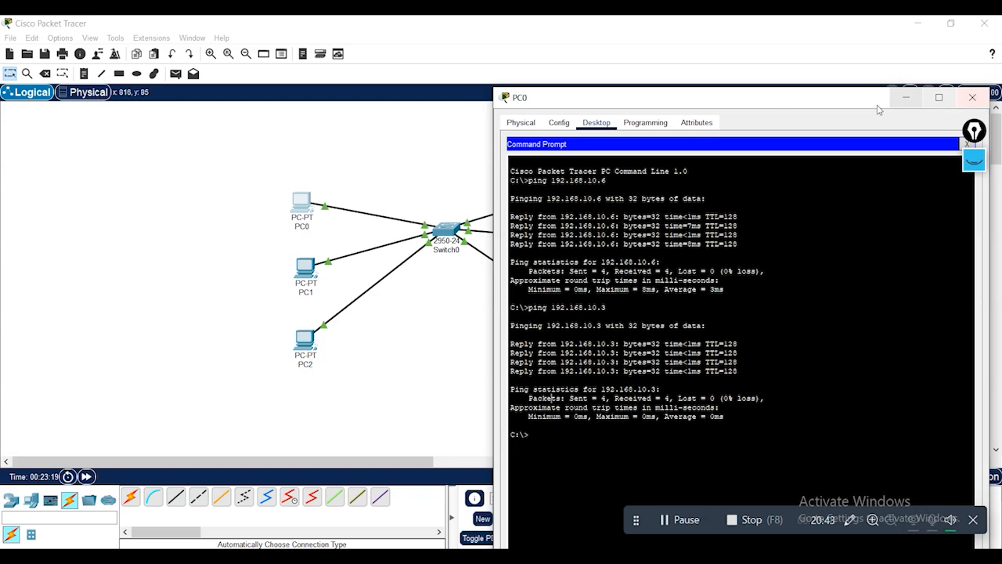
Move PC0's command prompt window clear of the topology and close it.
left_click_drag(838, 102, 826, 128)
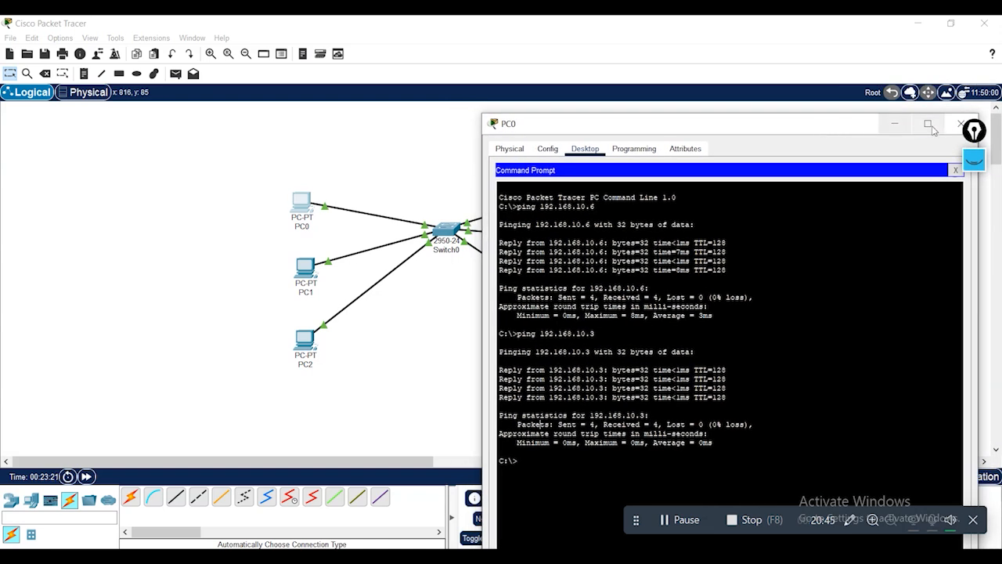
left_click_drag(833, 128, 799, 239)
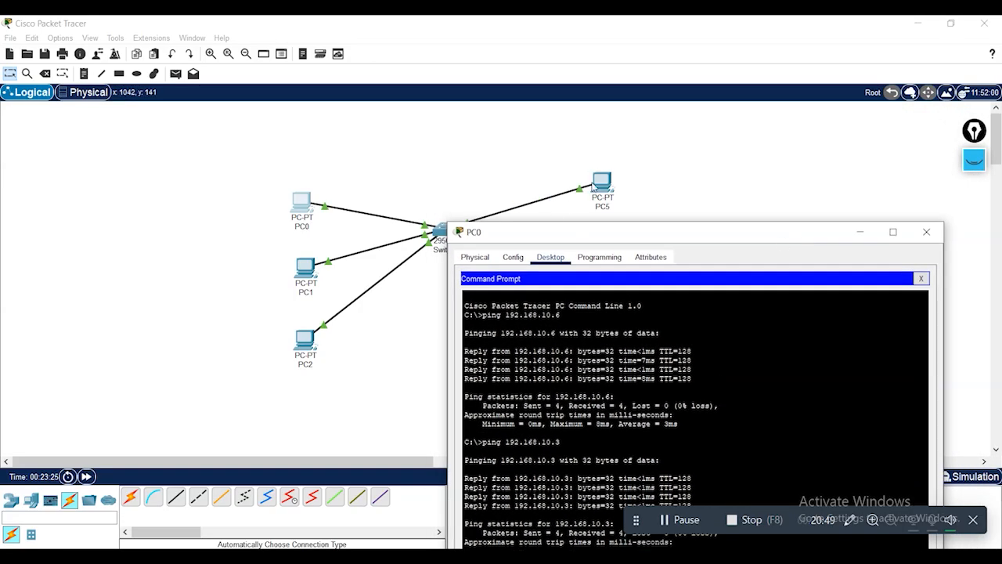
left_click(927, 232)
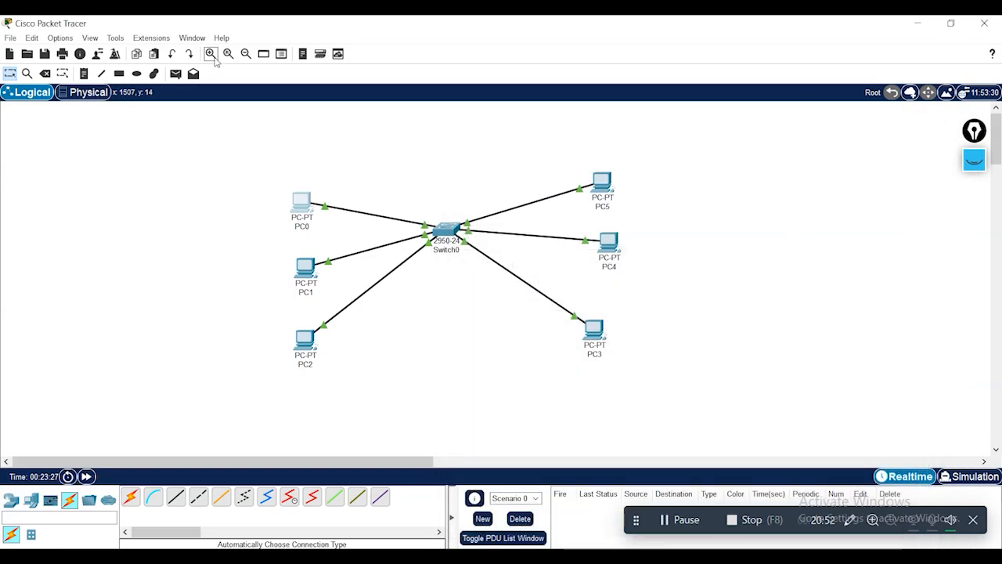
Choose the ellipse drawing tool, set its fill color to green #41ffa0 and close the palette.
left_click(137, 73)
left_click(546, 111)
left_click(565, 203)
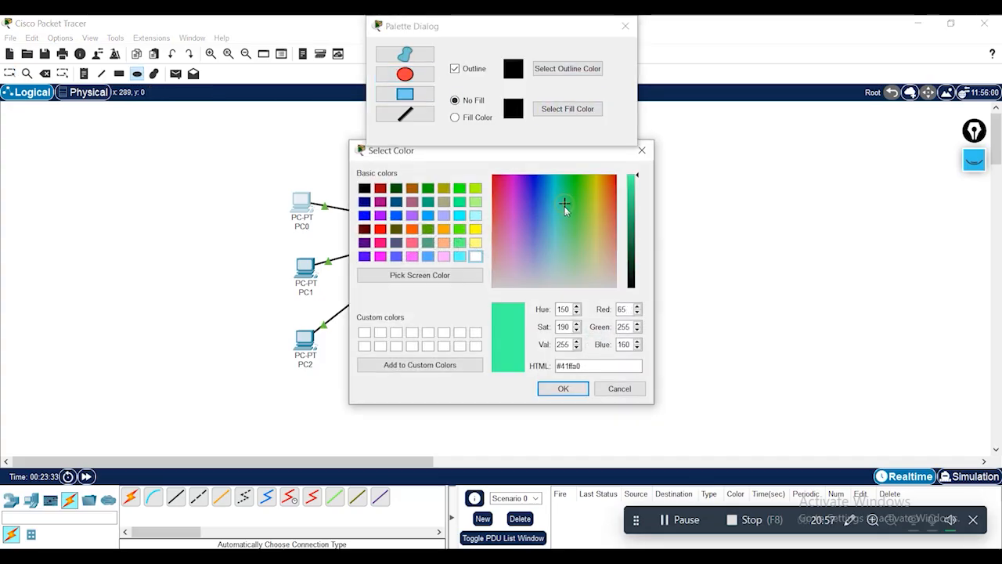
left_click(564, 389)
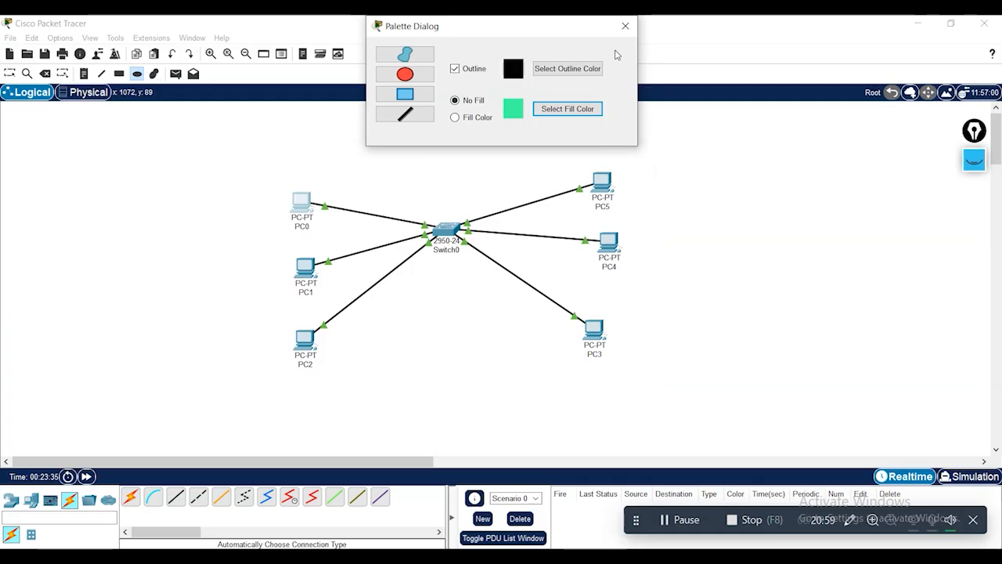
left_click(625, 26)
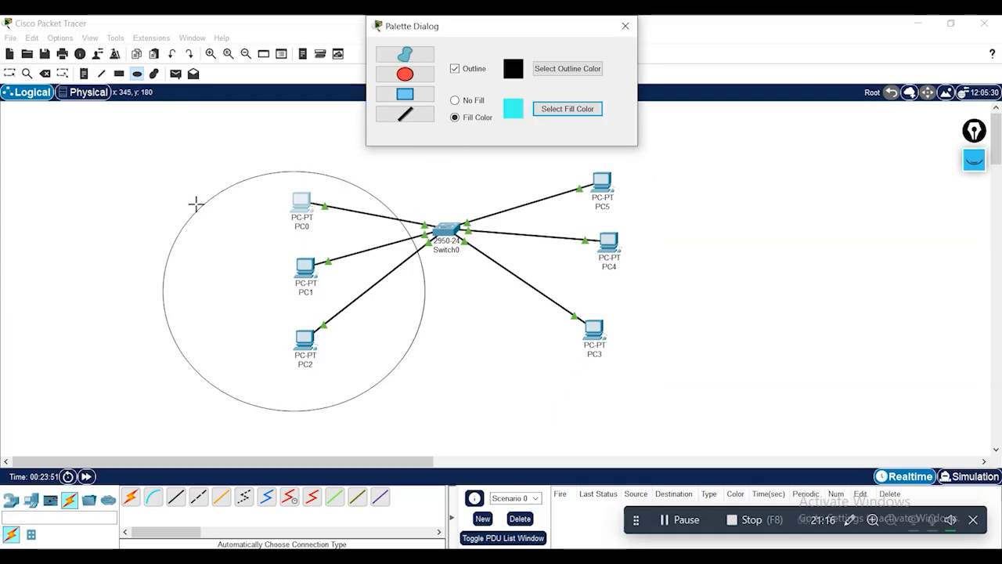
Draw a cyan-filled ellipse, position it behind PC0, PC1 and PC2, and close the palette.
left_click_drag(196, 201, 447, 442)
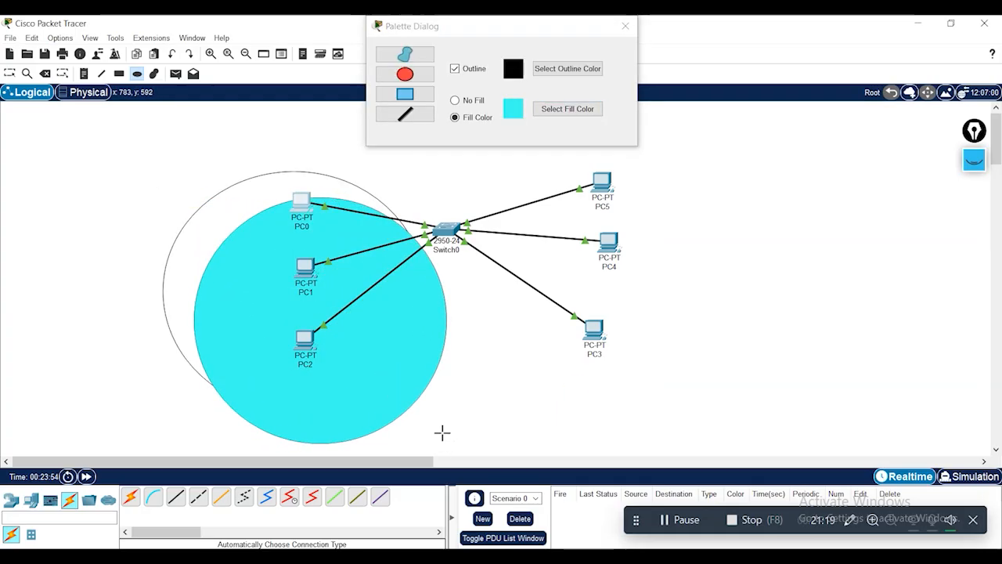
left_click(9, 73)
left_click_drag(263, 278, 240, 253)
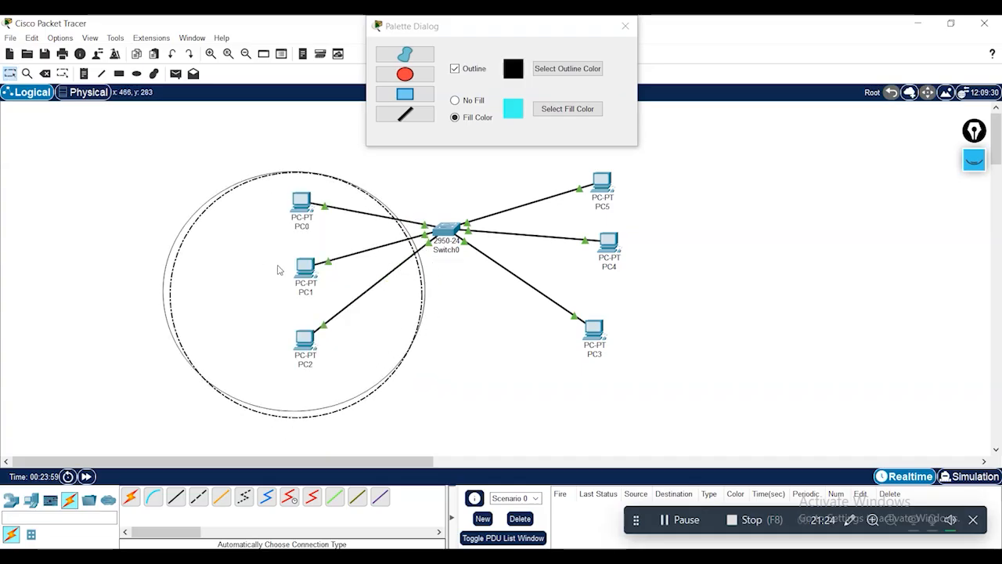
left_click(625, 26)
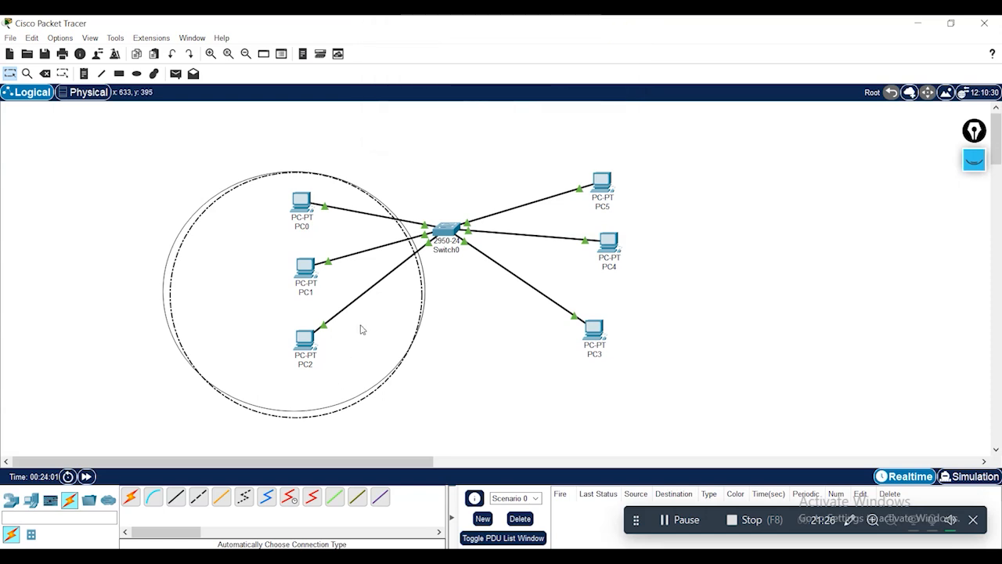
left_click(10, 73)
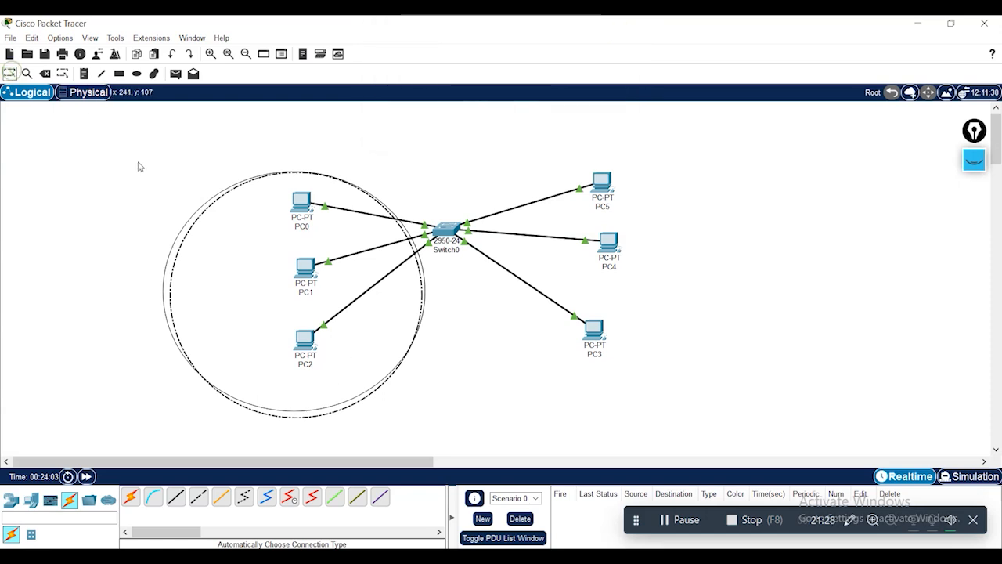
left_click(174, 145)
left_click(261, 254)
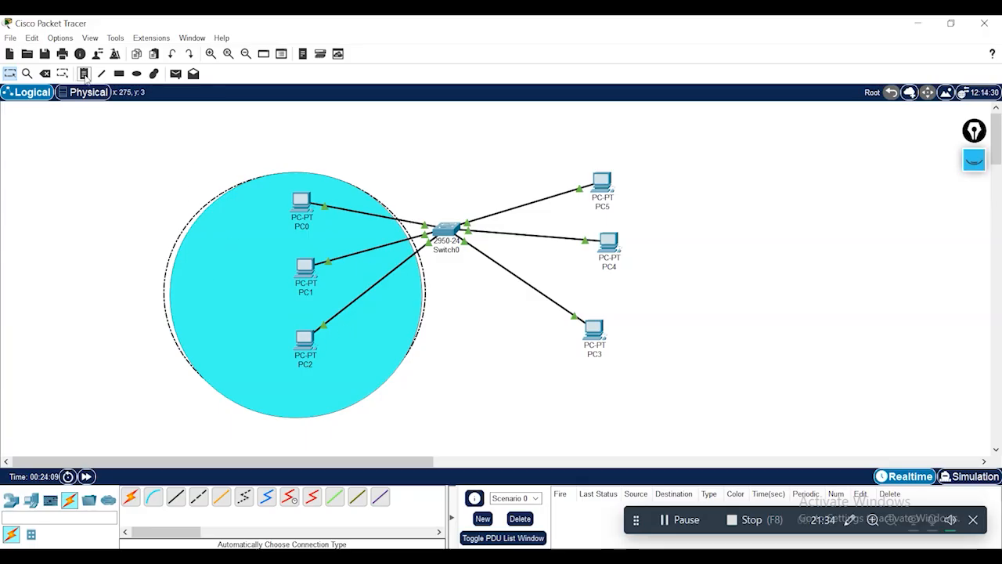
Choose the ellipse tool again and set its fill color to yellow #fff050.
left_click(136, 73)
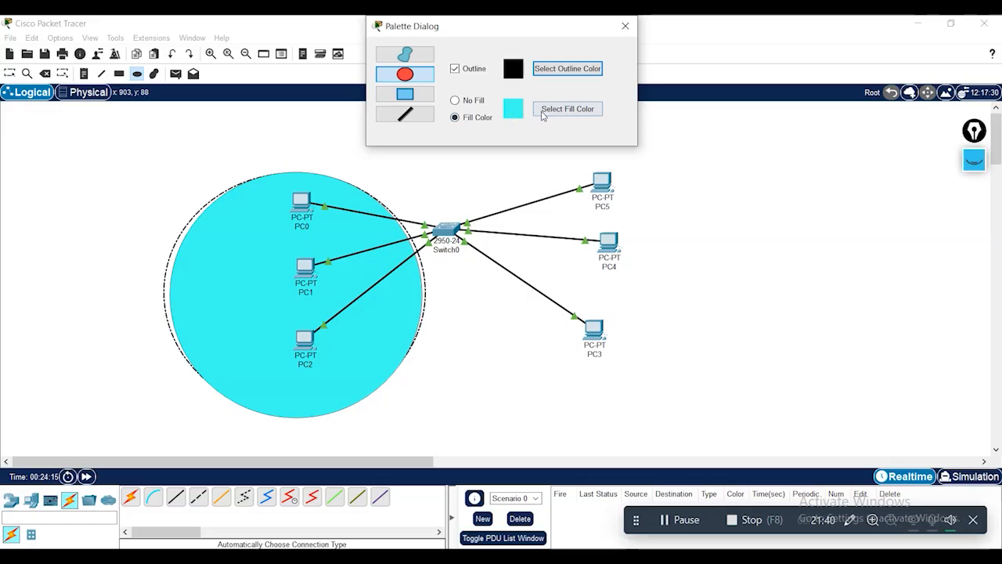
left_click(548, 108)
left_click(595, 183)
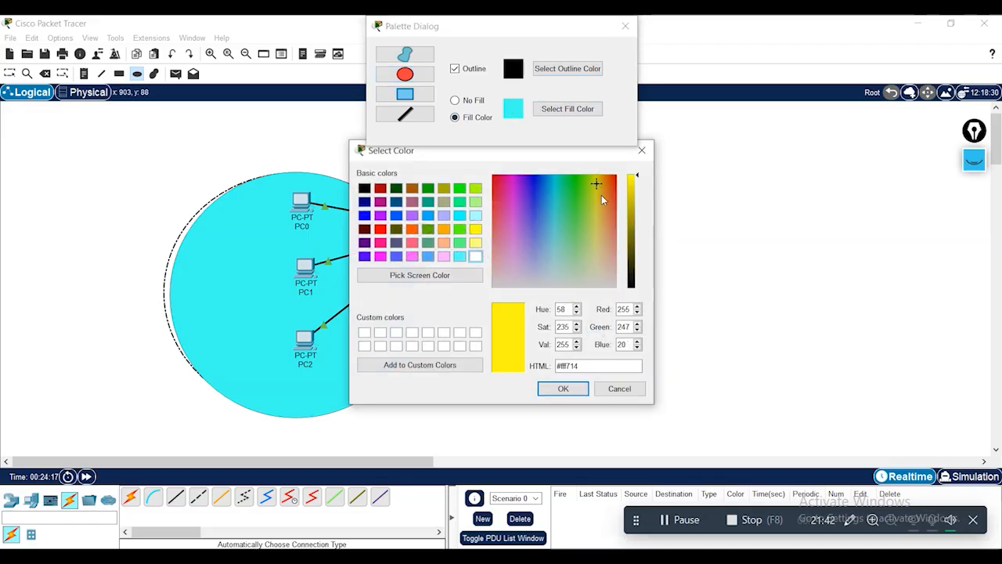
left_click(597, 212)
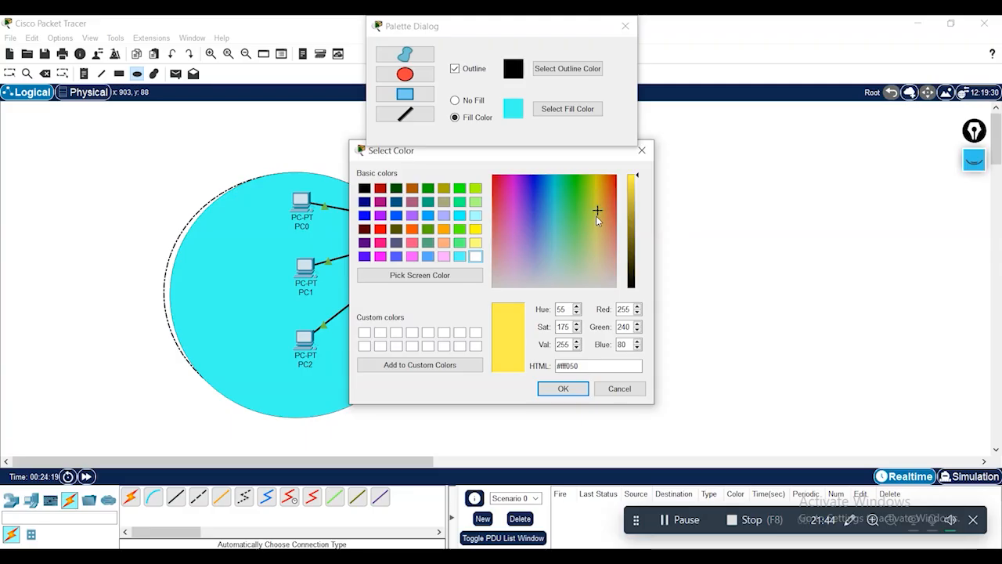
left_click(564, 388)
left_click(624, 27)
Draw a yellow ellipse and position it behind PC3, PC4 and PC5, clear of Switch0.
left_click_drag(637, 159, 416, 410)
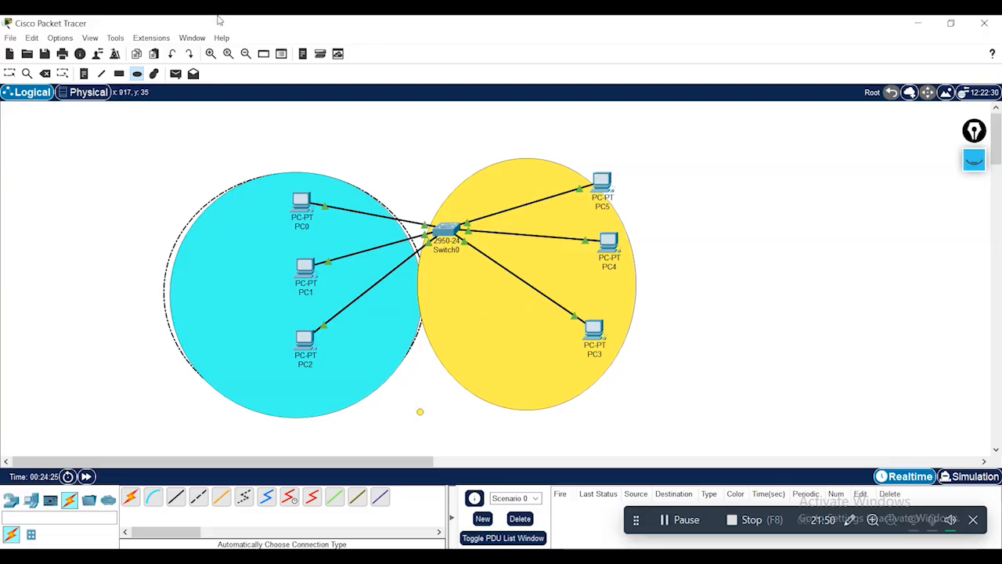
left_click(9, 74)
left_click_drag(445, 316, 527, 287)
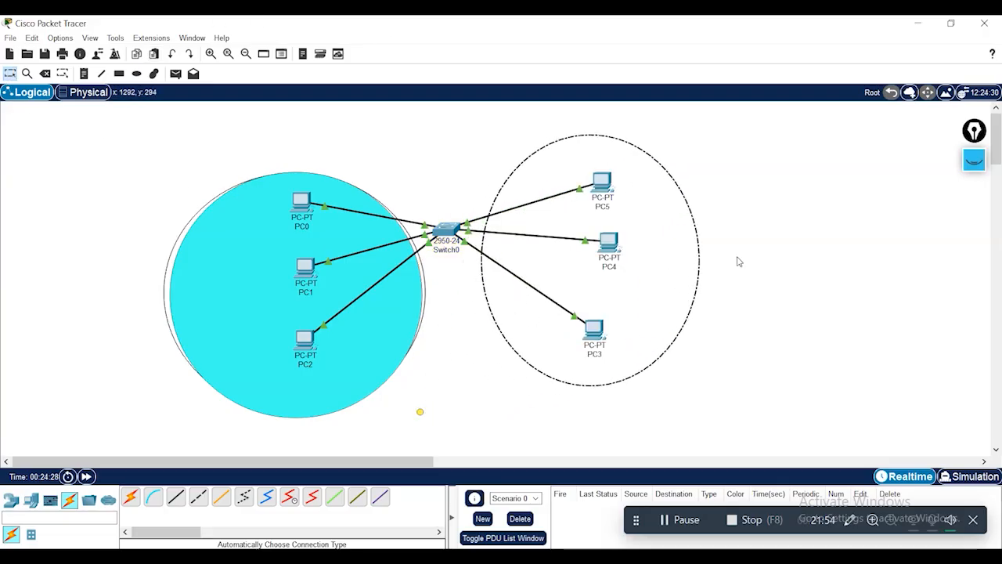
left_click(766, 170)
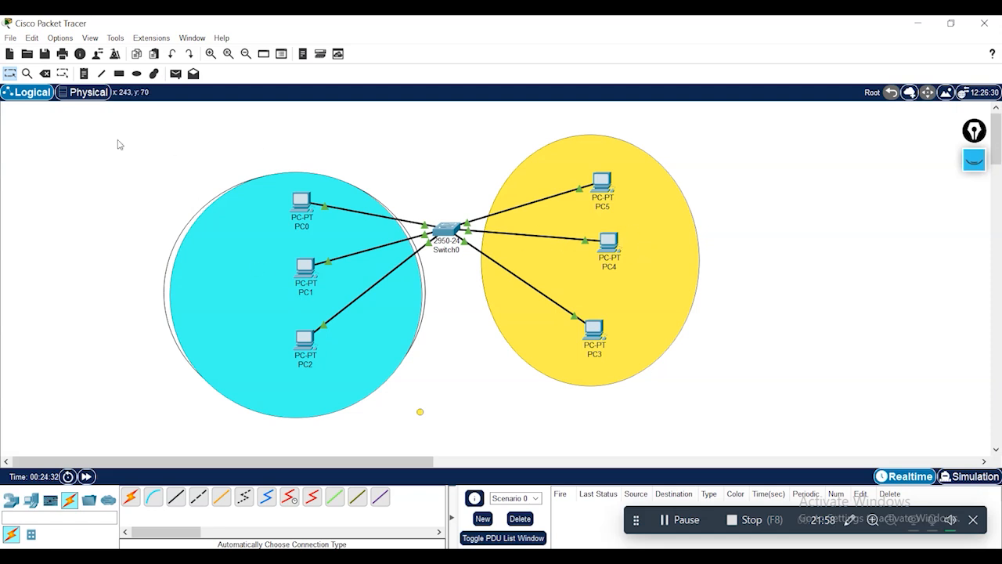
Add a text note reading VLAN 10 and place it inside the cyan ellipse beside PC1.
left_click(84, 74)
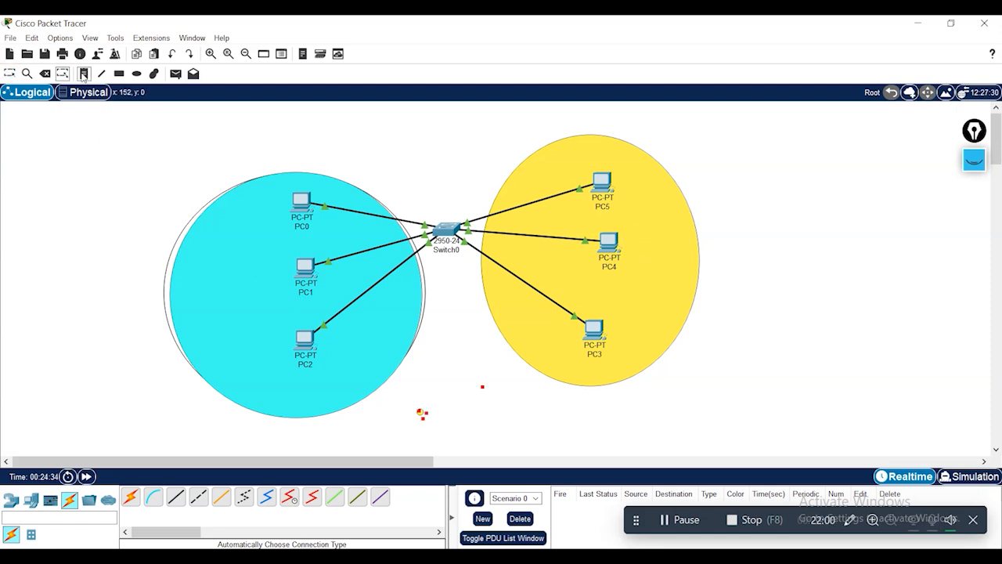
left_click(224, 442)
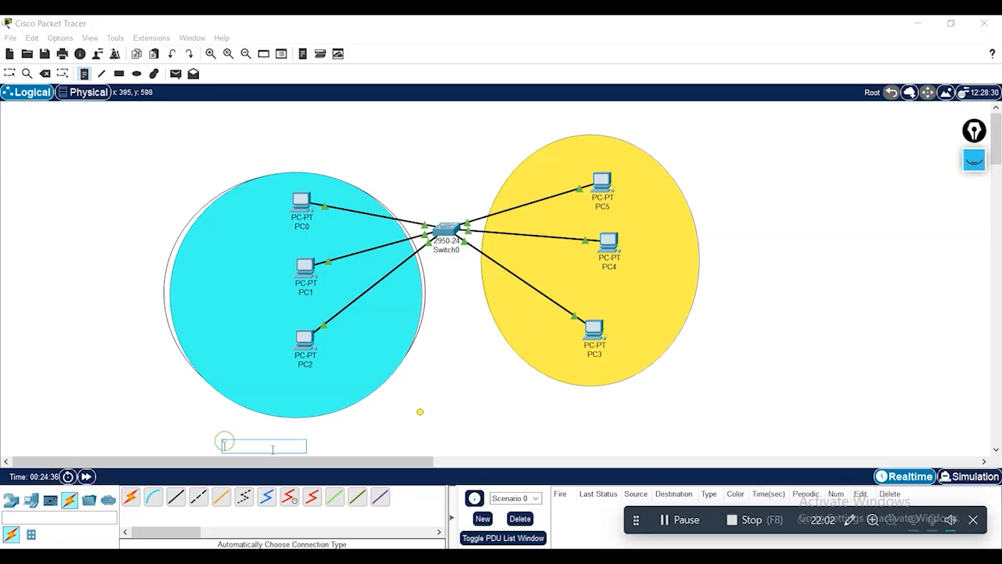
type("VLAN 10")
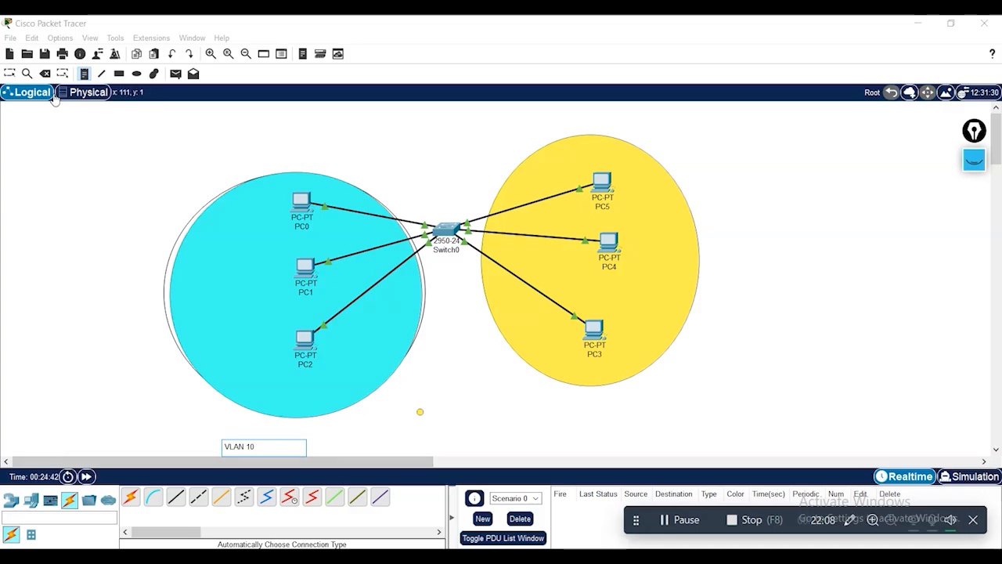
left_click(9, 74)
left_click_drag(238, 448, 228, 266)
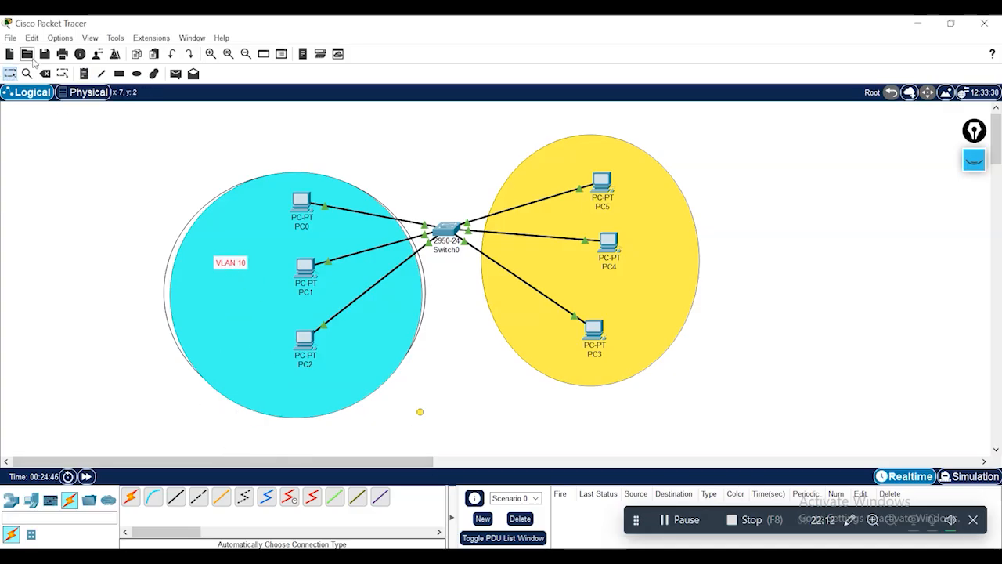
Add a text note reading VLAN 20 and place it inside the yellow ellipse beside PC4.
left_click(84, 74)
left_click(530, 423)
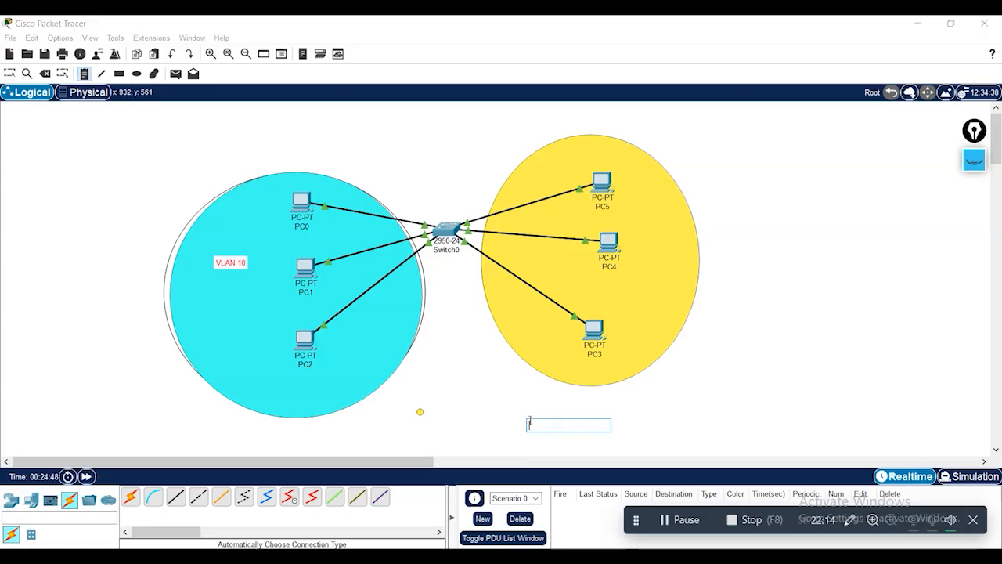
type("VLAN 20")
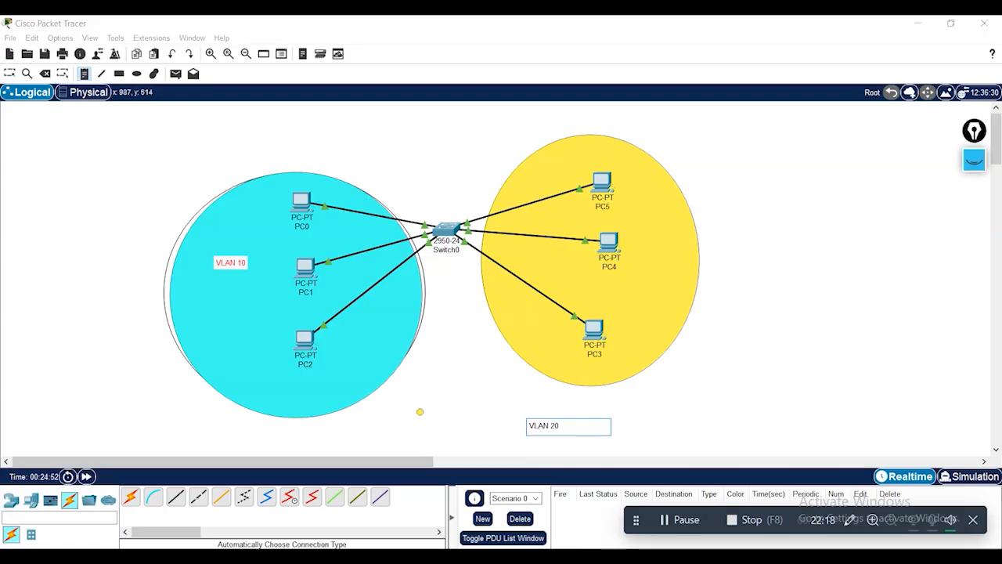
left_click(10, 73)
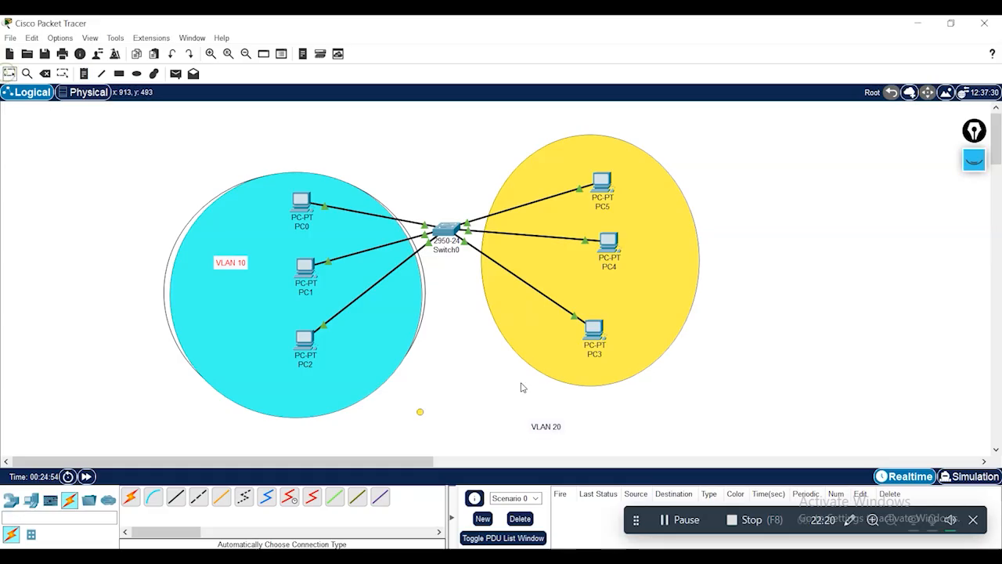
left_click_drag(540, 426, 657, 260)
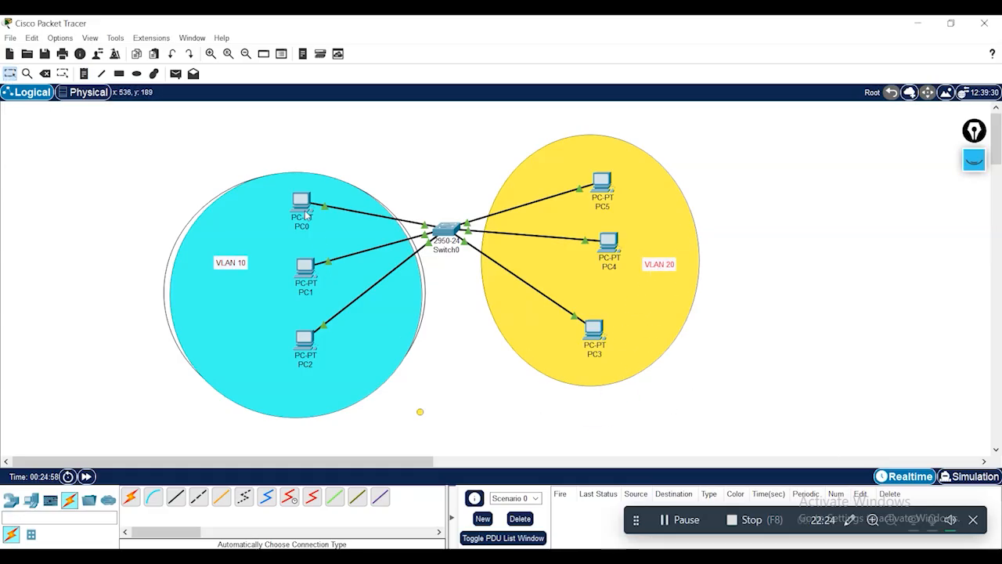
Copy PC5's IPv4 address from its IP configuration and close the PC5 window.
left_click(606, 184)
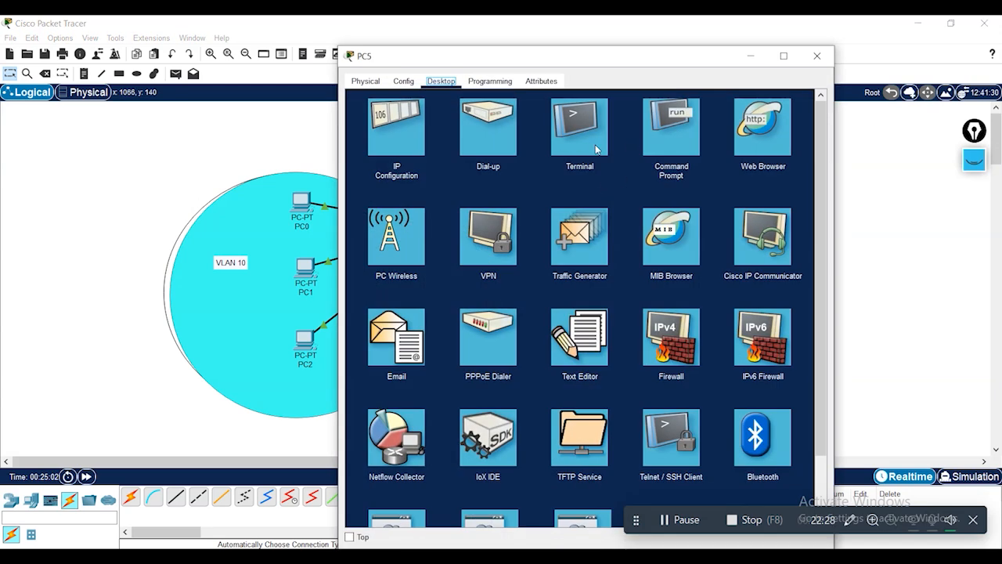
left_click(398, 130)
double_click(571, 165)
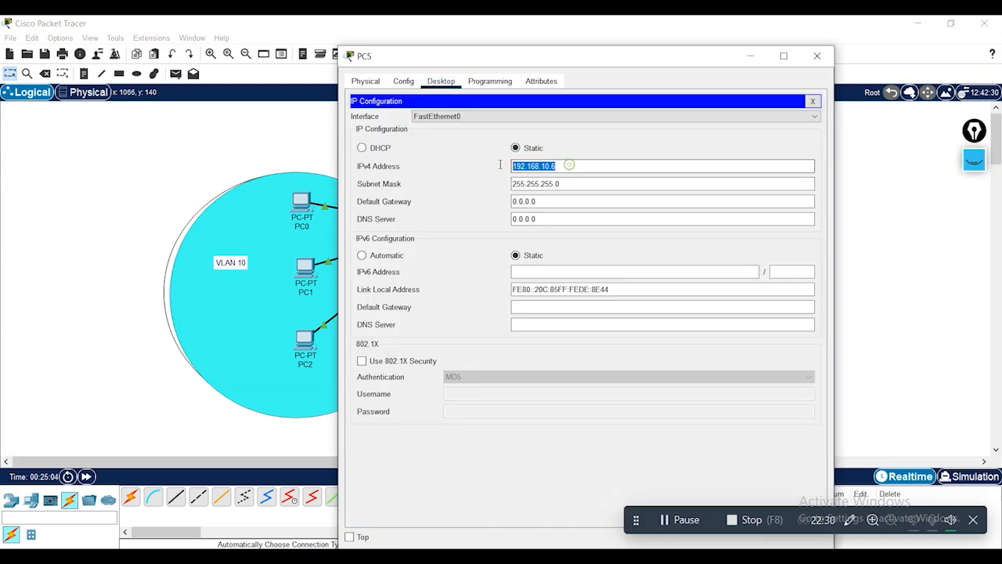
right_click(523, 172)
left_click(553, 225)
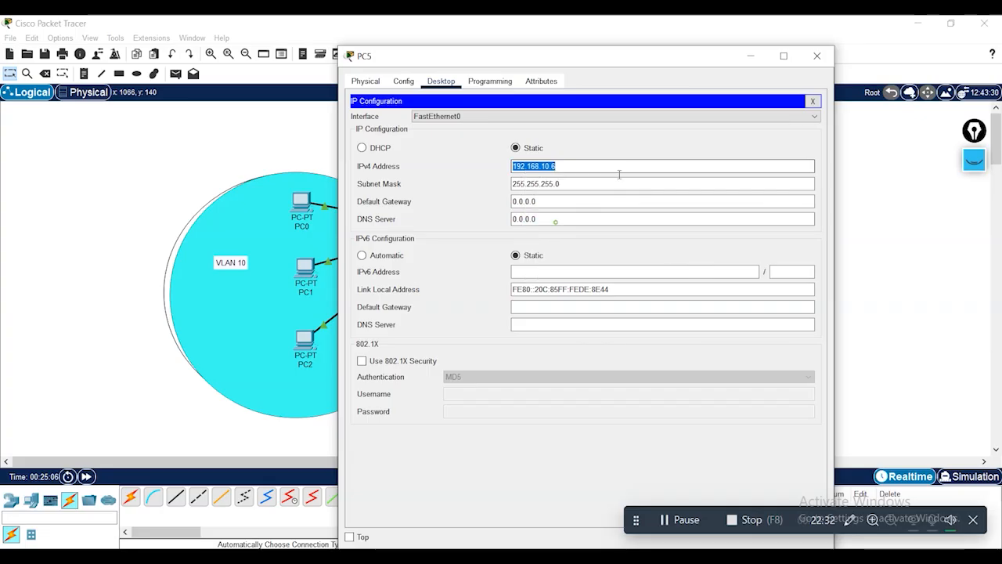
left_click(818, 55)
Ping PC5 at 192.168.10.6 from PC0's command prompt, then minimize the PC0 window.
left_click(299, 211)
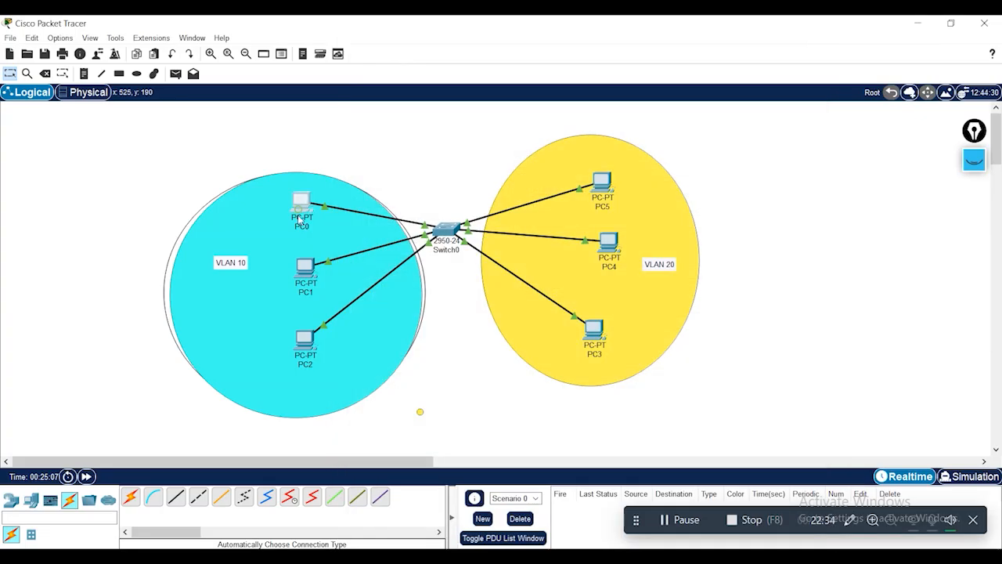
left_click(668, 202)
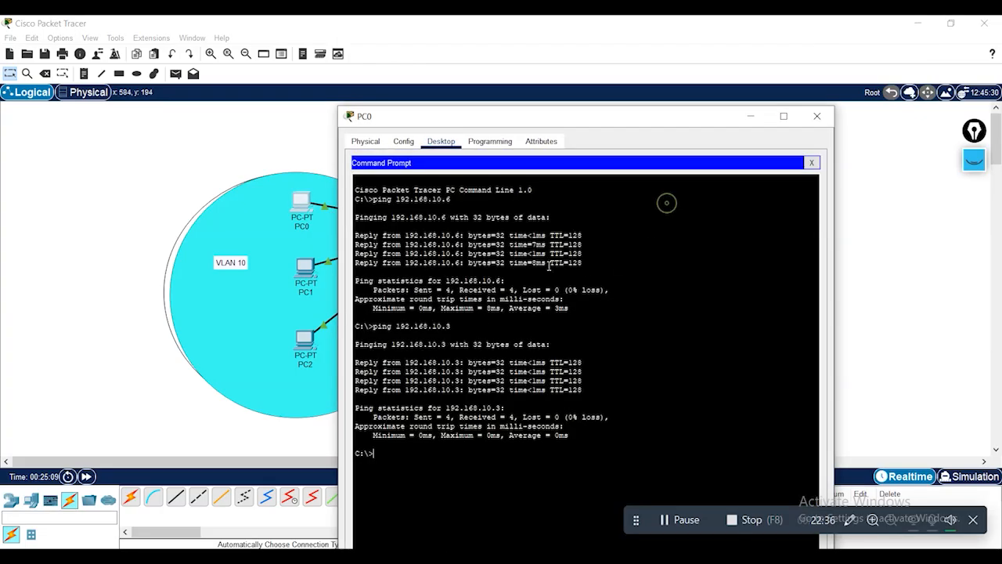
type("PI")
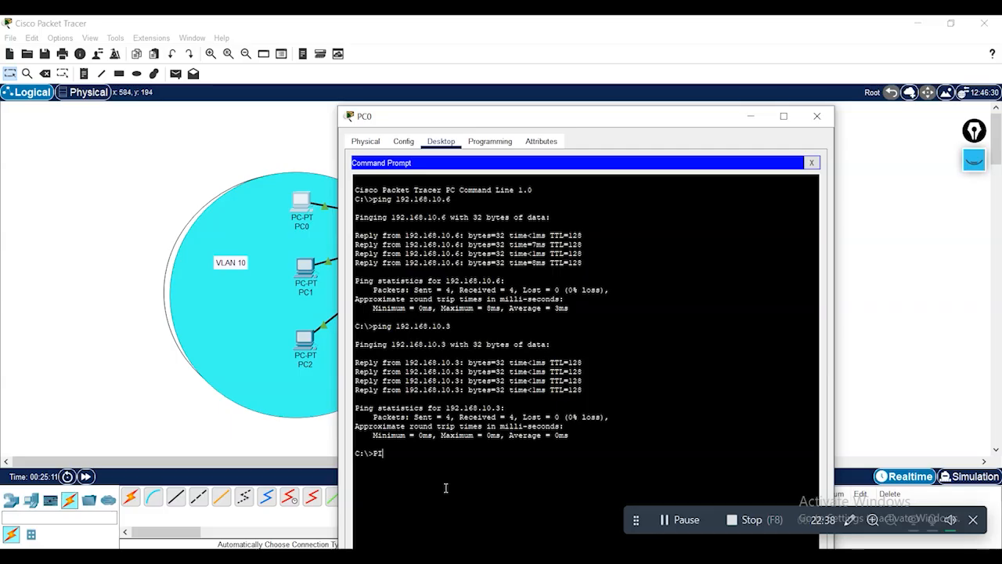
type("ping")
right_click(414, 463)
left_click(441, 478)
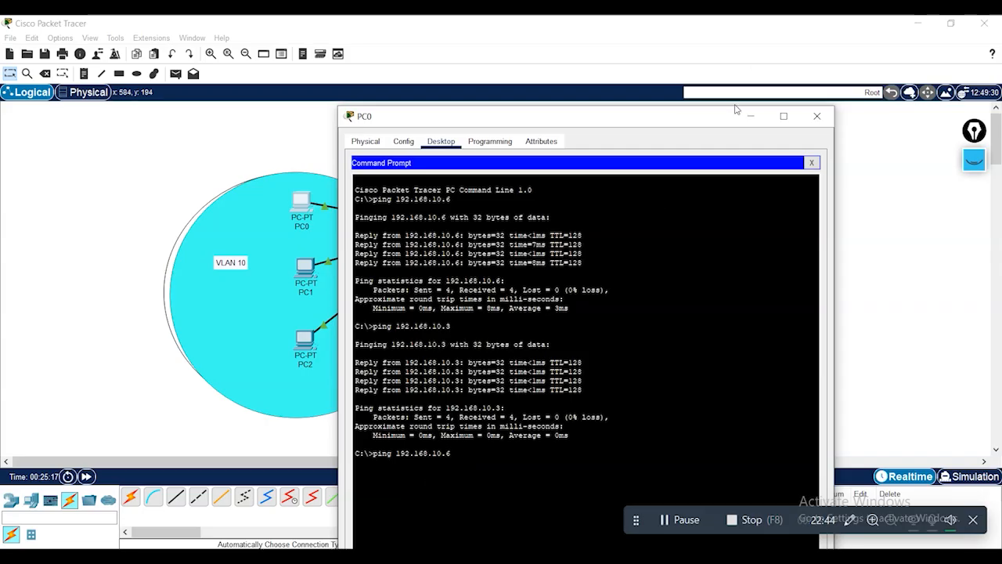
left_click_drag(700, 118, 693, 40)
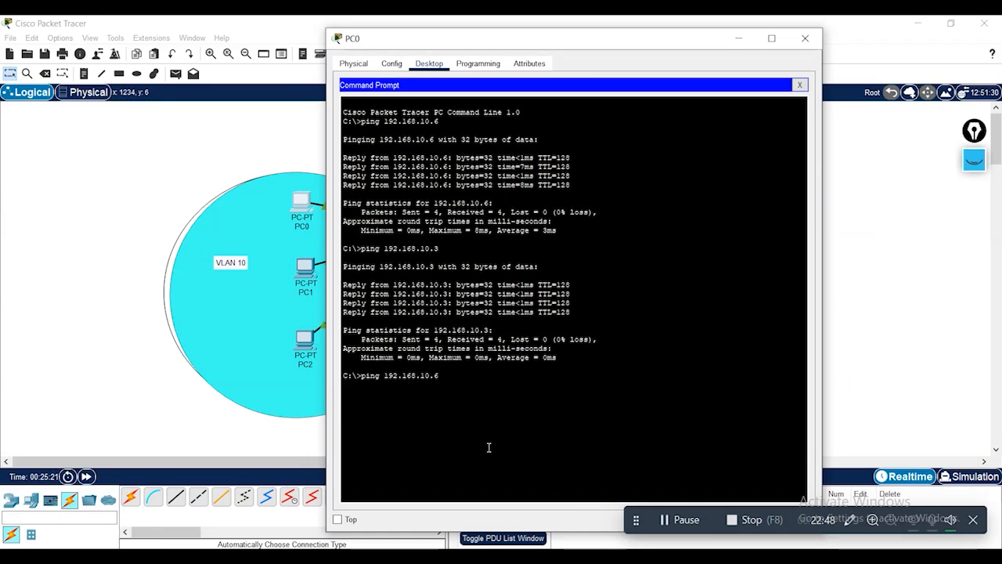
key("Return")
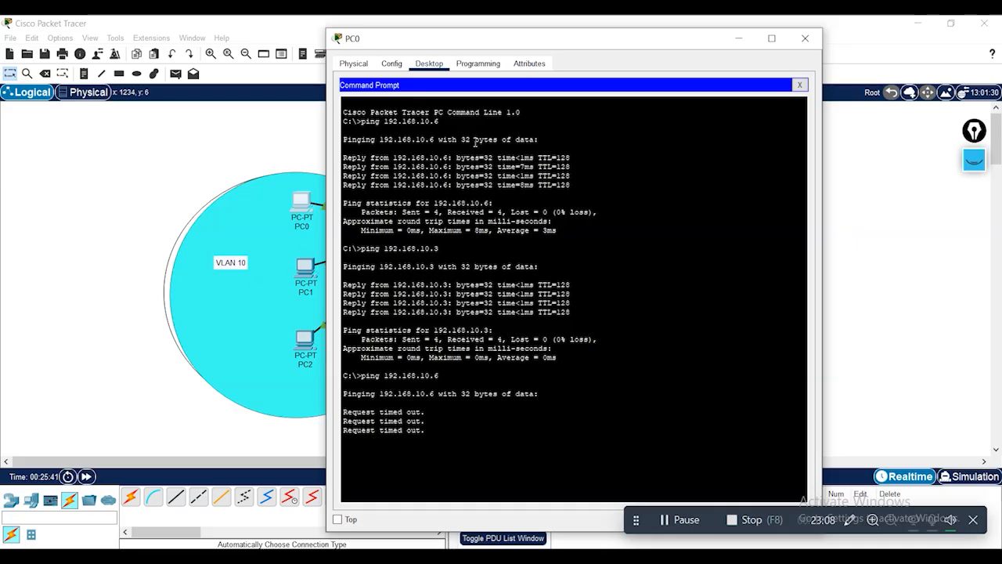
left_click_drag(574, 39, 616, 29)
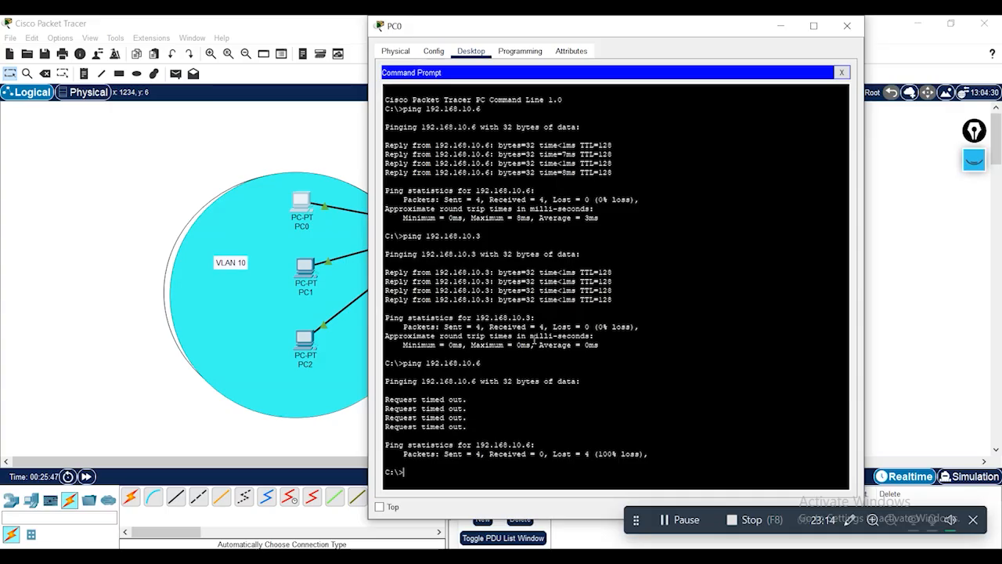
left_click(780, 27)
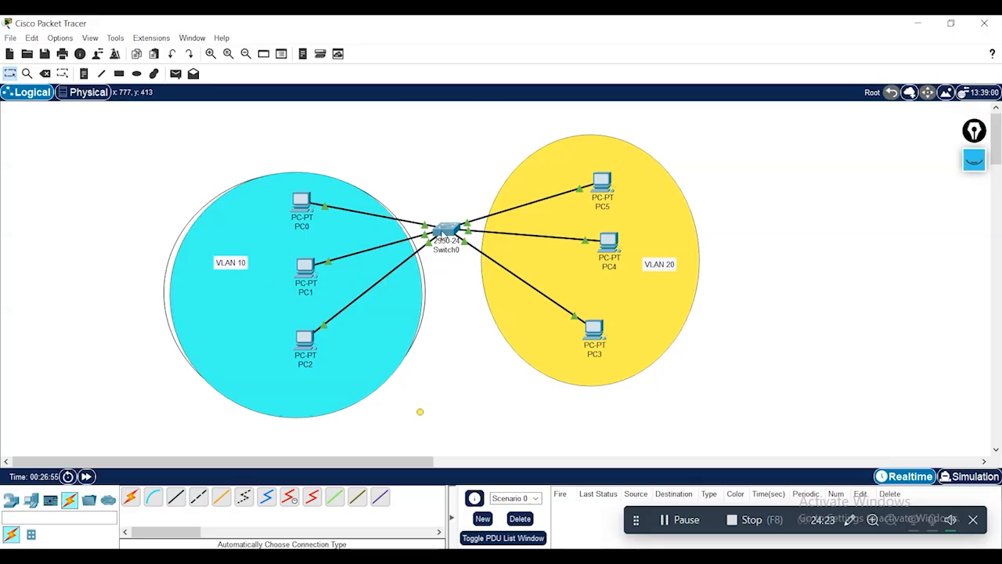
Add a 2960-24TT switch to the workspace and position it below Switch0, between the two VLAN ellipses.
scroll(443, 237, "down", 1)
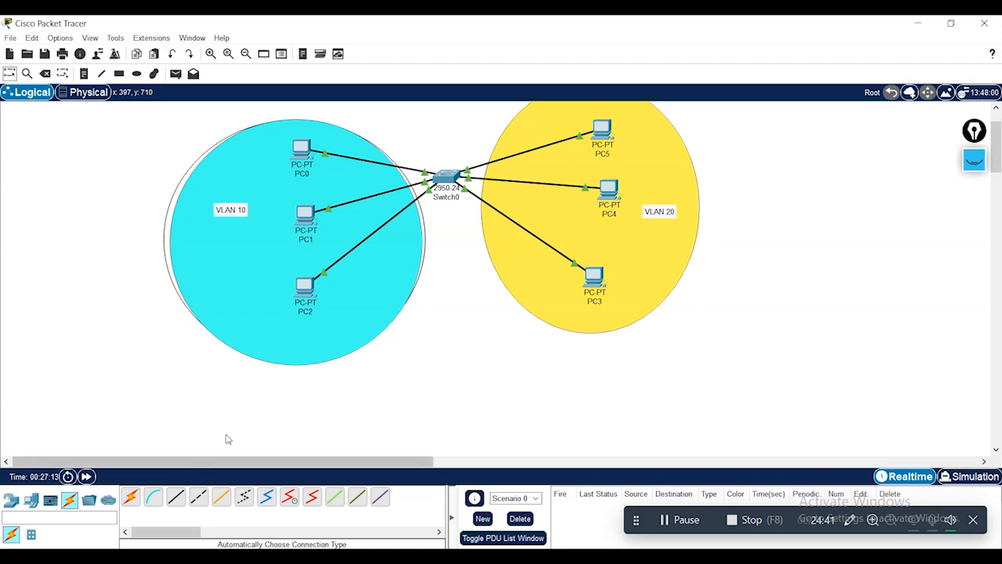
left_click(30, 499)
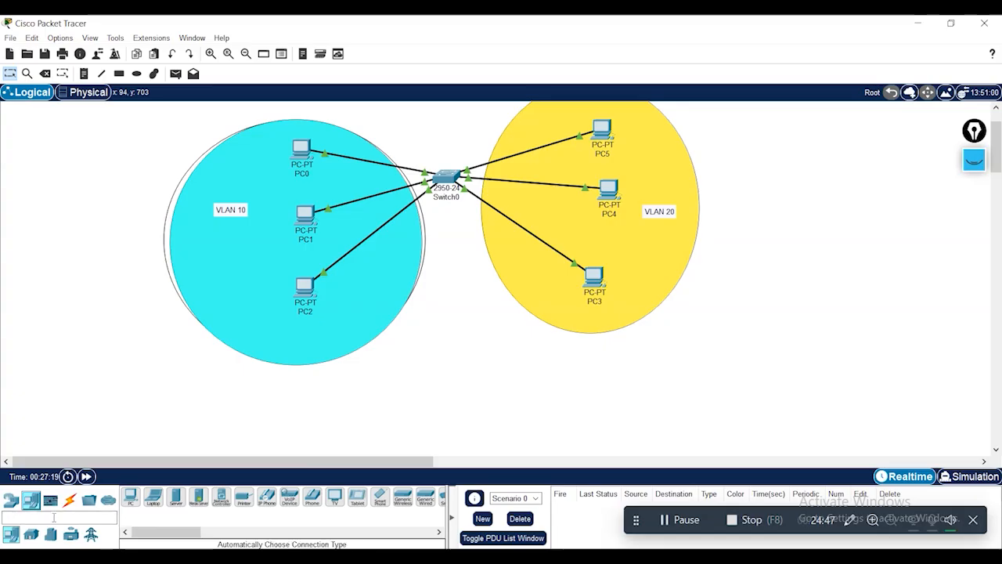
left_click(11, 499)
left_click_drag(31, 534, 459, 365)
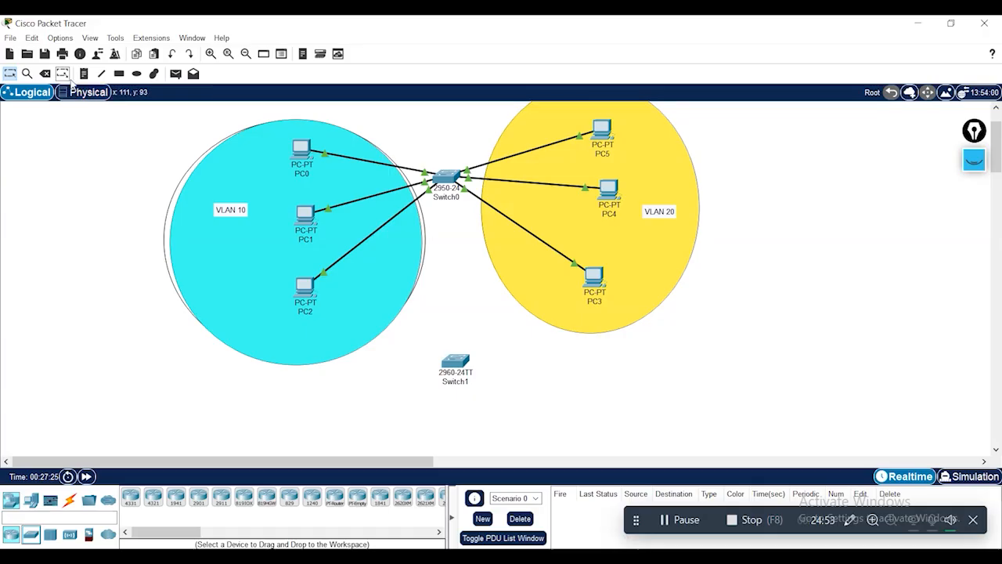
left_click_drag(455, 363, 457, 347)
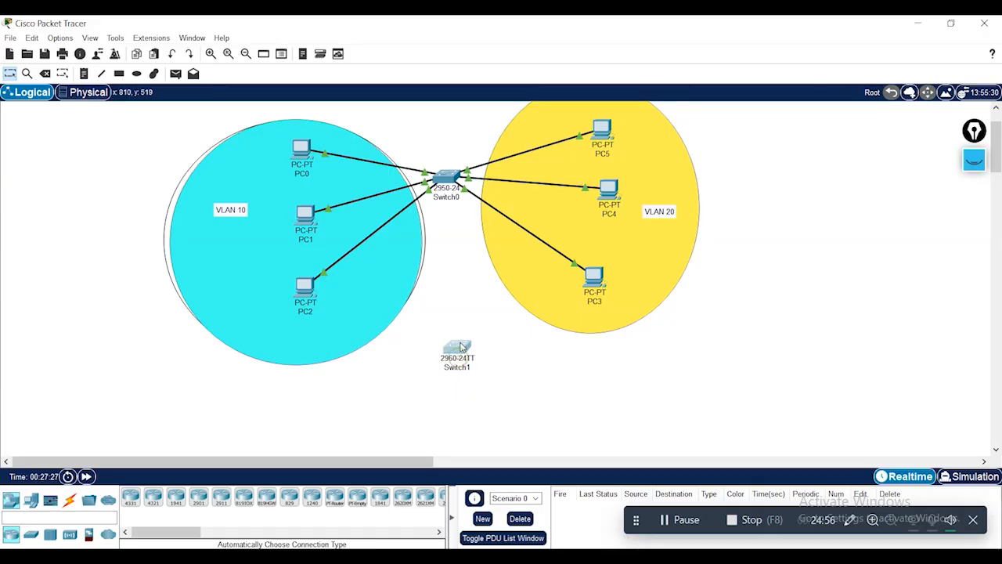
Place two PCs below the 2960-24TT switch, one on each side of it.
left_click(31, 500)
left_click(131, 500)
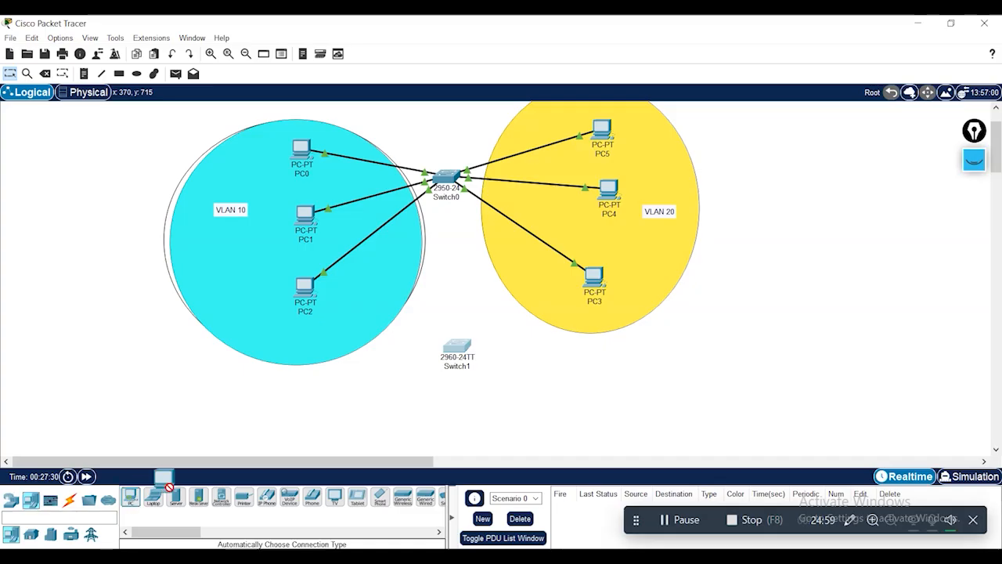
left_click(357, 419)
left_click(124, 502)
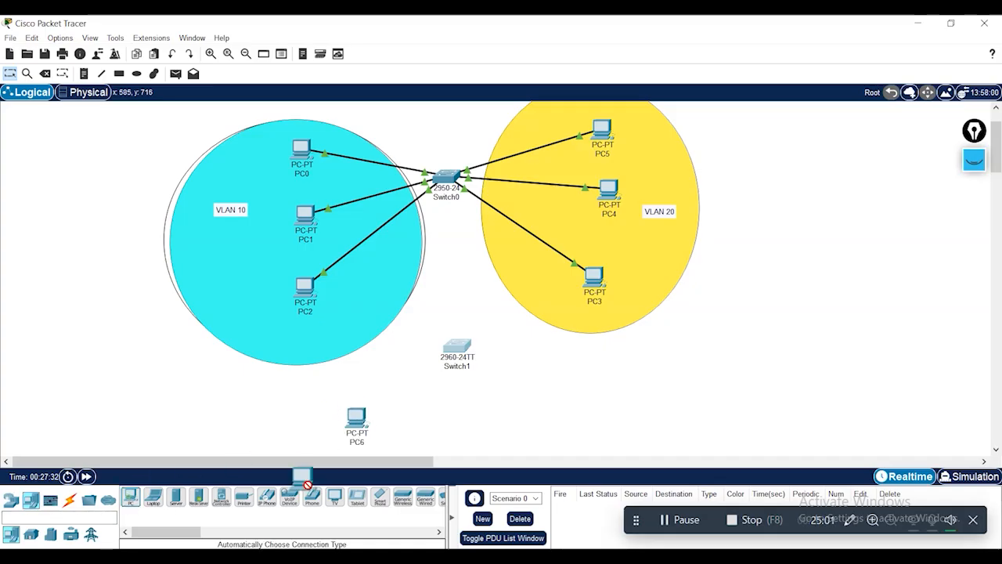
left_click(514, 423)
left_click_drag(463, 350, 458, 346)
left_click_drag(511, 424, 525, 420)
Connect PC6 and PC7 to Switch1 using the automatic connection type.
left_click(70, 500)
left_click(131, 498)
left_click(357, 418)
left_click(454, 342)
left_click(132, 498)
left_click(528, 423)
left_click(454, 343)
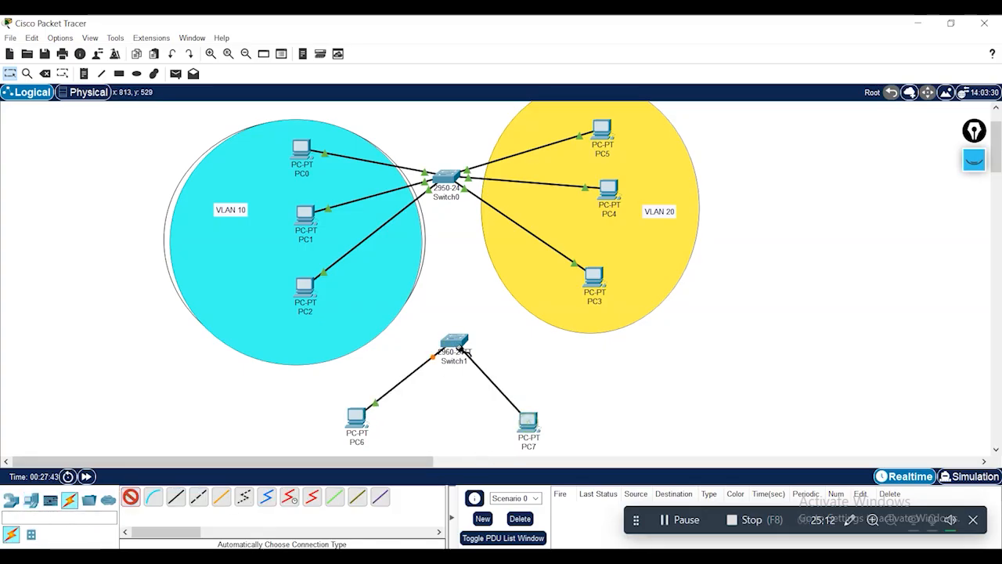
Link Switch1 to Switch0 using the automatic connection type.
left_click(131, 498)
left_click(454, 342)
left_click(446, 179)
Enter global configuration mode in Switch1's command line interface and create VLAN 10.
left_click(454, 342)
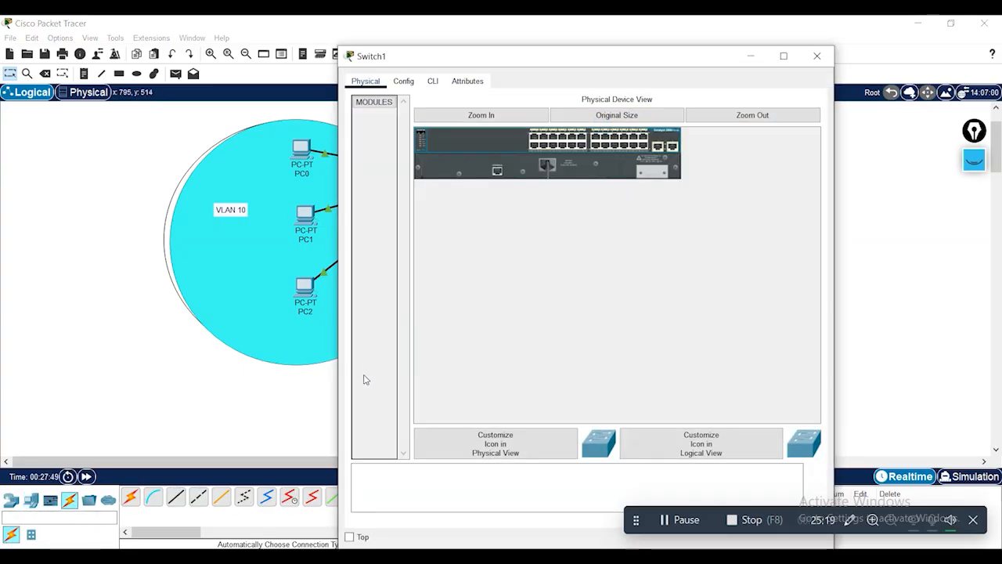
left_click(433, 81)
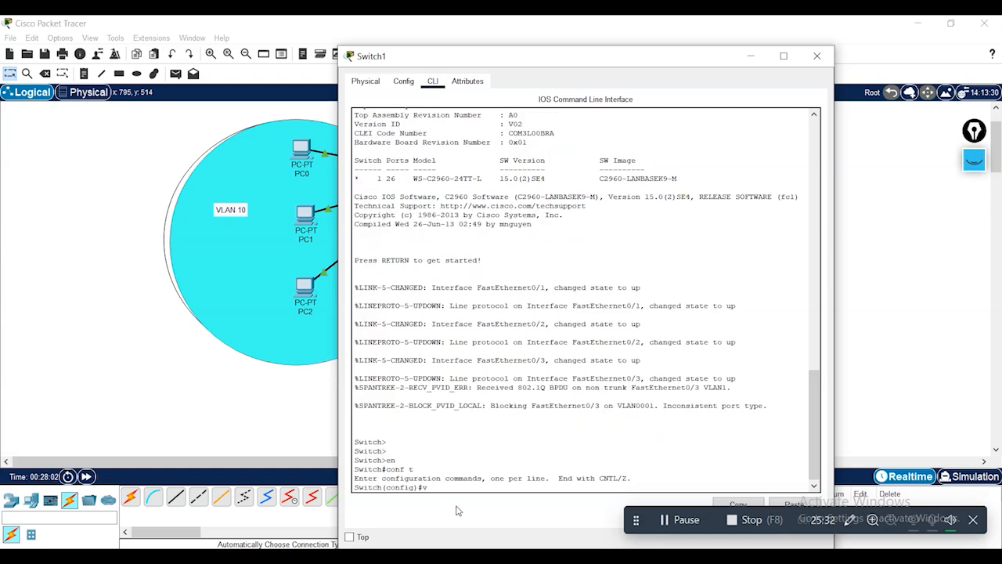
type("n 10")
key("Return")
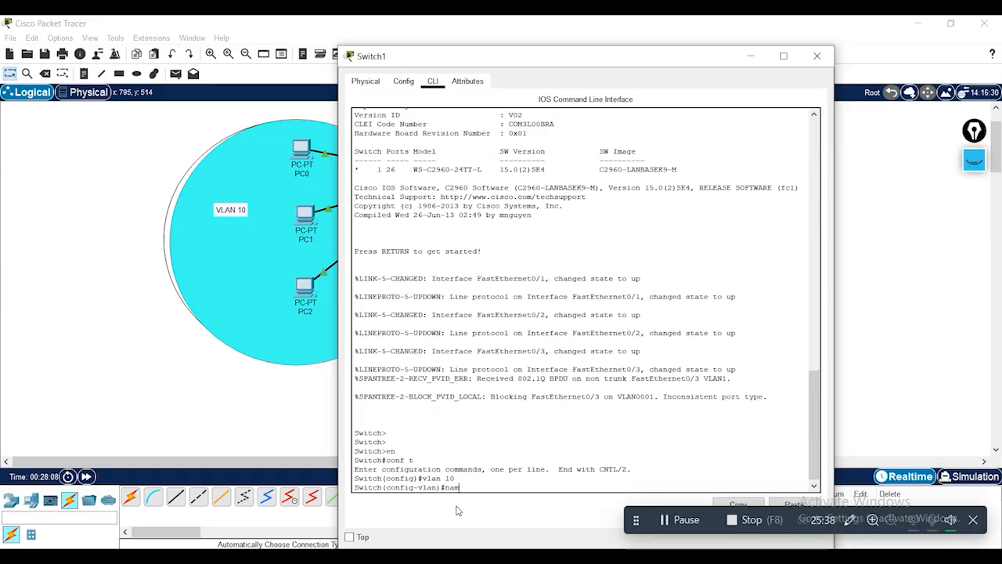
Name VLAN 10 FINANCE on Switch1 and exit to global configuration mode.
type("name fina")
key("BackSpace")
key("BackSpace")
key("BackSpace")
key("BackSpace")
type("FI")
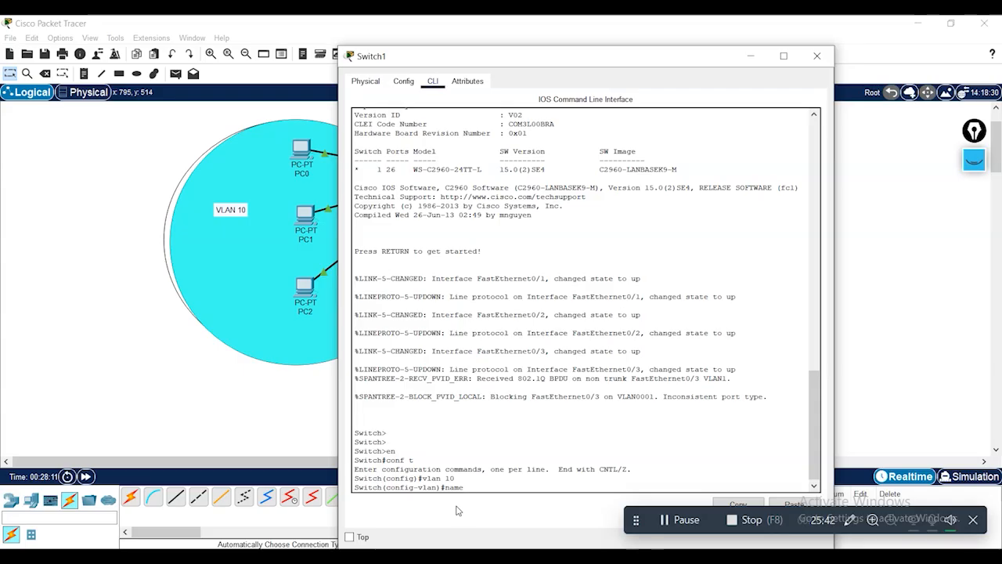
type("NANC")
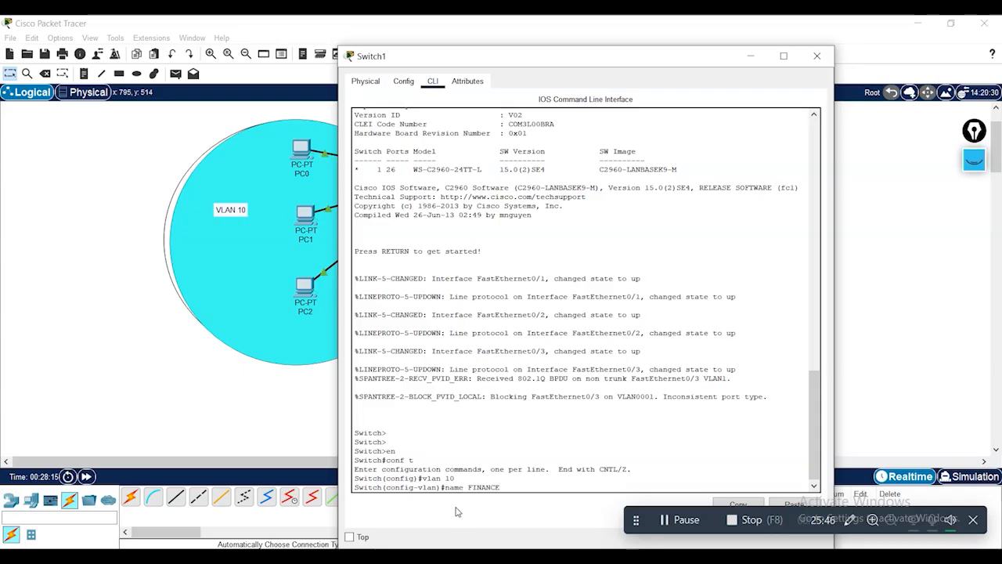
type("E")
key("Return")
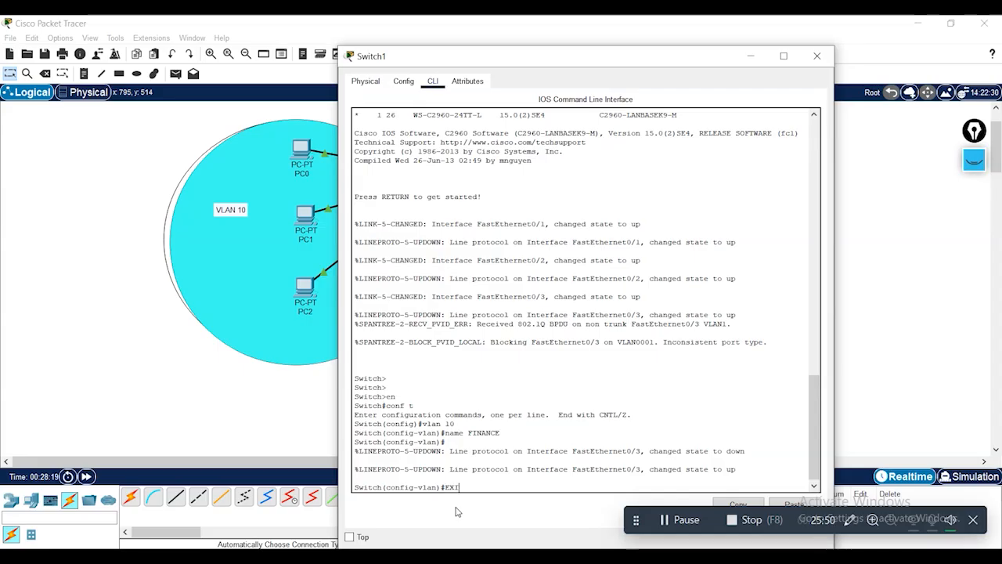
key("Return")
key("Return")
key("Return")
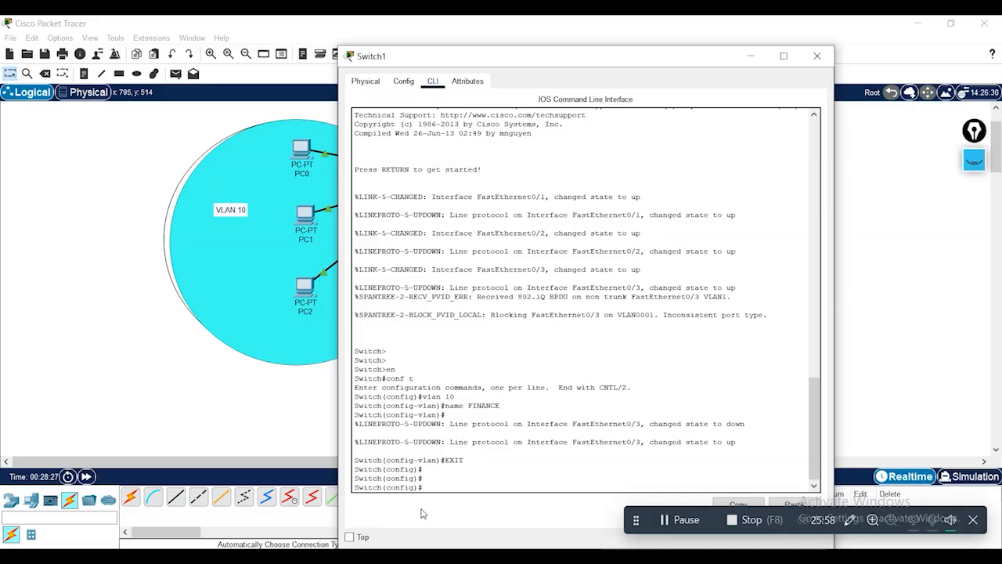
Set Switch1's interface range f0/1-2 to switchport access mode.
type("IN")
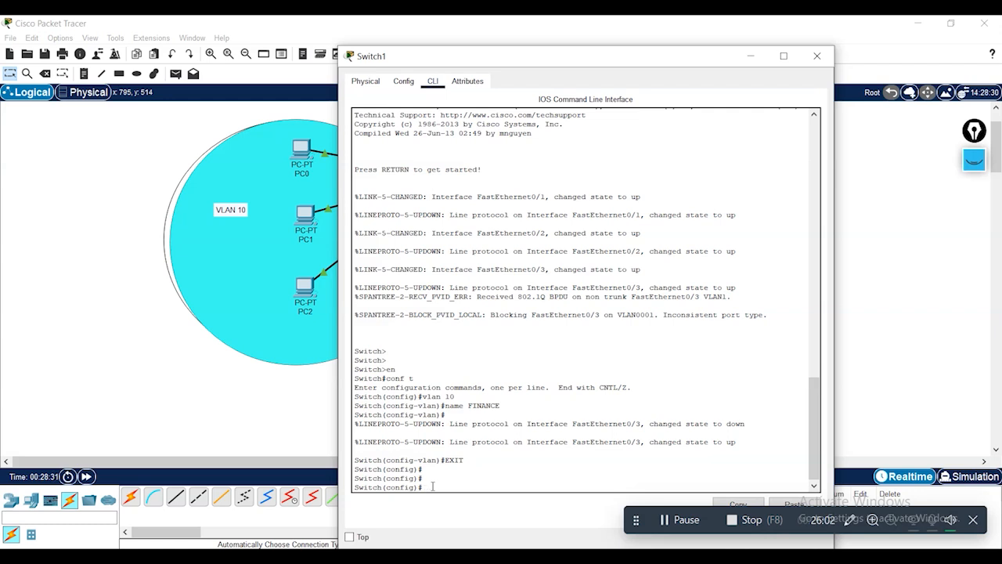
type(" range f0/1-2")
key("Return")
key("Return")
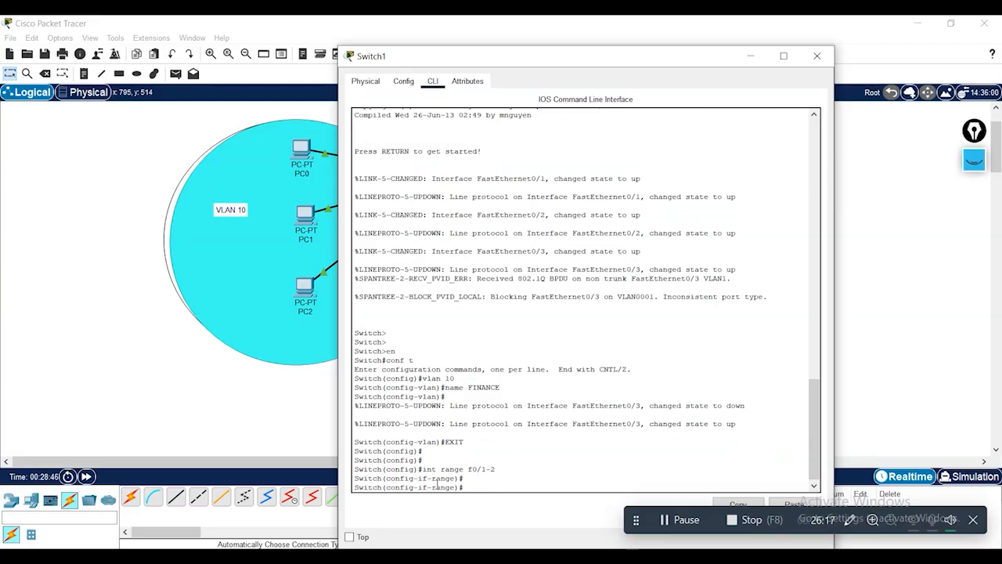
type("switchport mo")
type("de access")
Assign Switch1's interface range f0/1-2 to access VLAN 10, exit interface configuration and close the switch window.
type("sw")
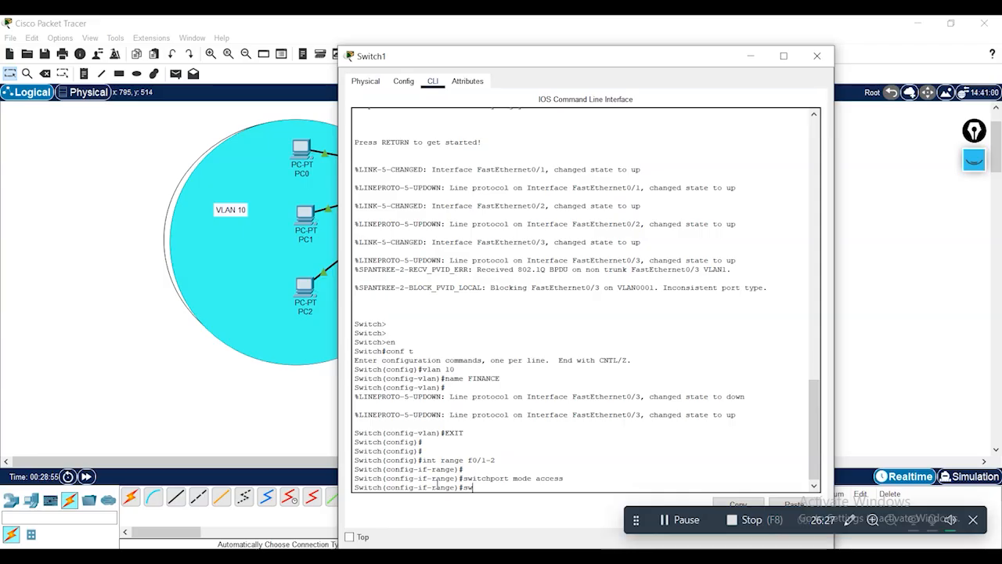
type("itchport access vlan 10")
key("Return")
key("Return")
type("exit")
key("Return")
key("Return")
key("Return")
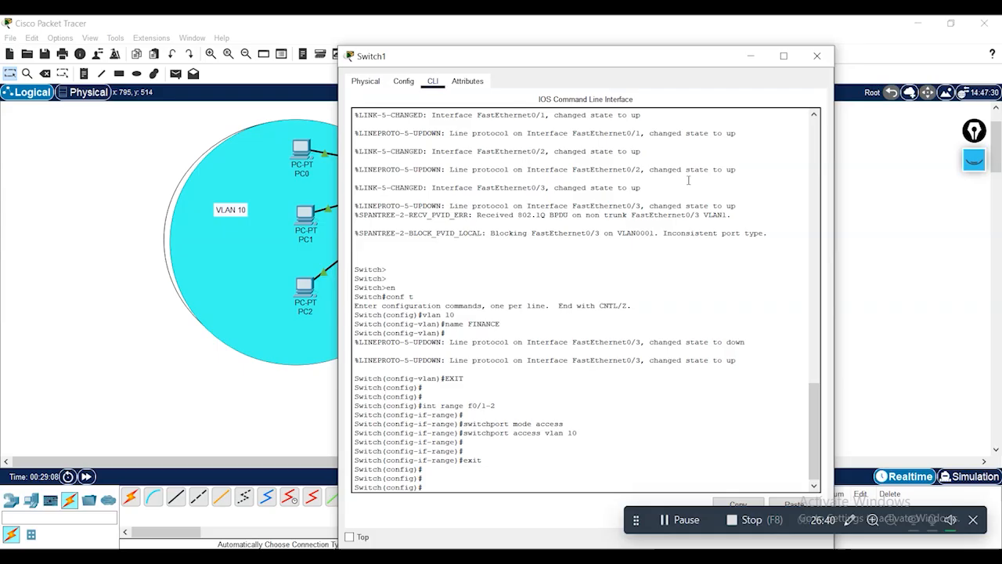
left_click(817, 56)
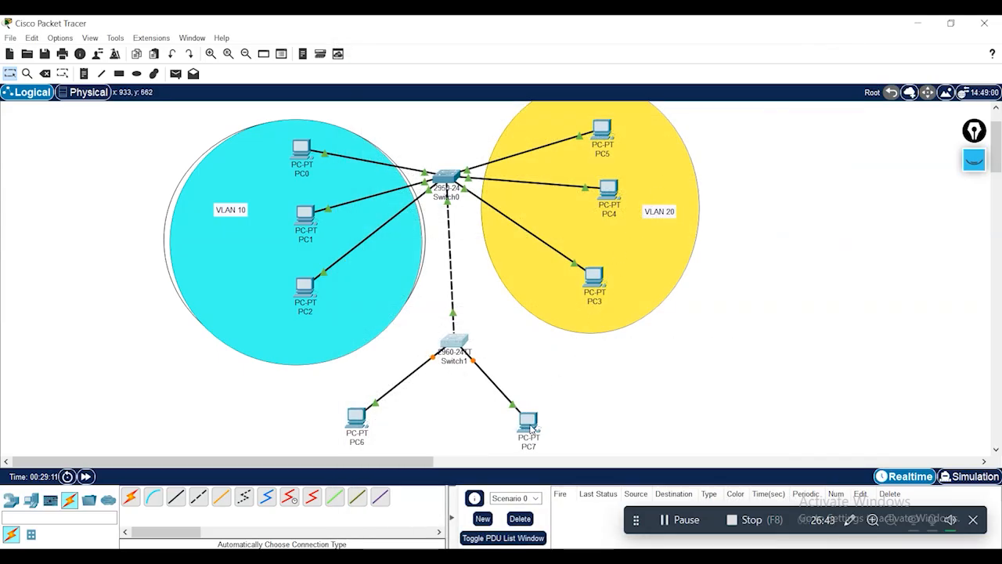
Nudge Switch1 and PC7 slightly toward PC6 so the new switch lines up beneath Switch0.
left_click_drag(527, 421, 514, 422)
left_click_drag(457, 351, 451, 351)
left_click_drag(518, 423, 521, 421)
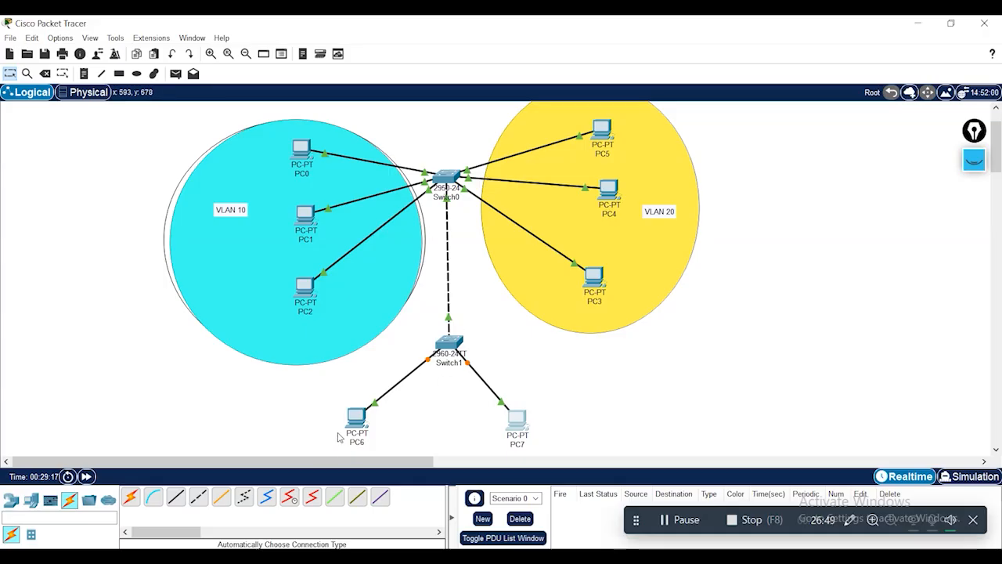
Give PC6 the static IPv4 address 192.168.10.7 with subnet mask 255.255.255.0.
left_click(357, 418)
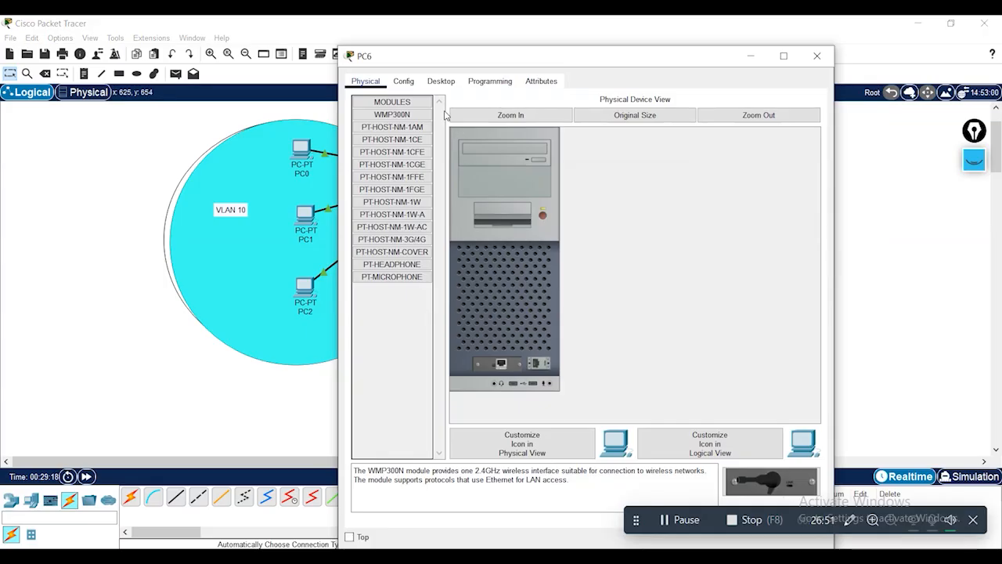
left_click(441, 81)
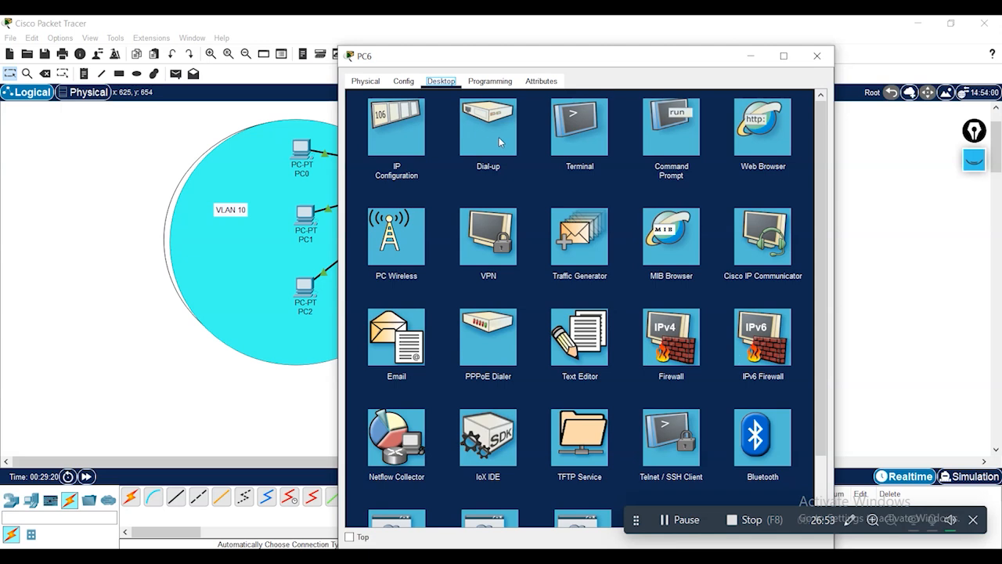
left_click(405, 133)
left_click(544, 166)
type("192.168.10.7")
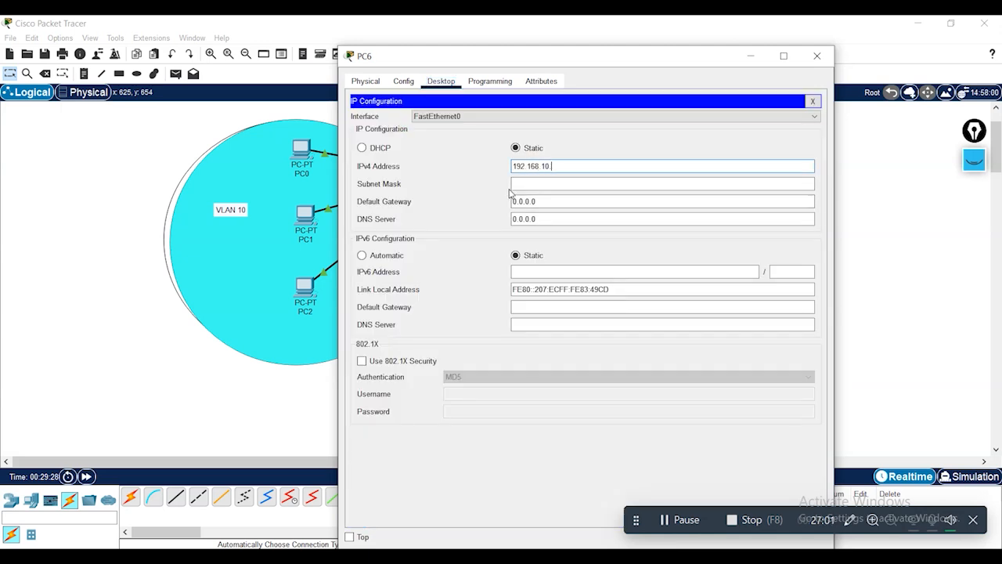
left_click(540, 184)
Copy PC6's IPv4 address from its IP configuration.
left_click_drag(576, 168, 510, 168)
right_click(530, 165)
left_click(560, 220)
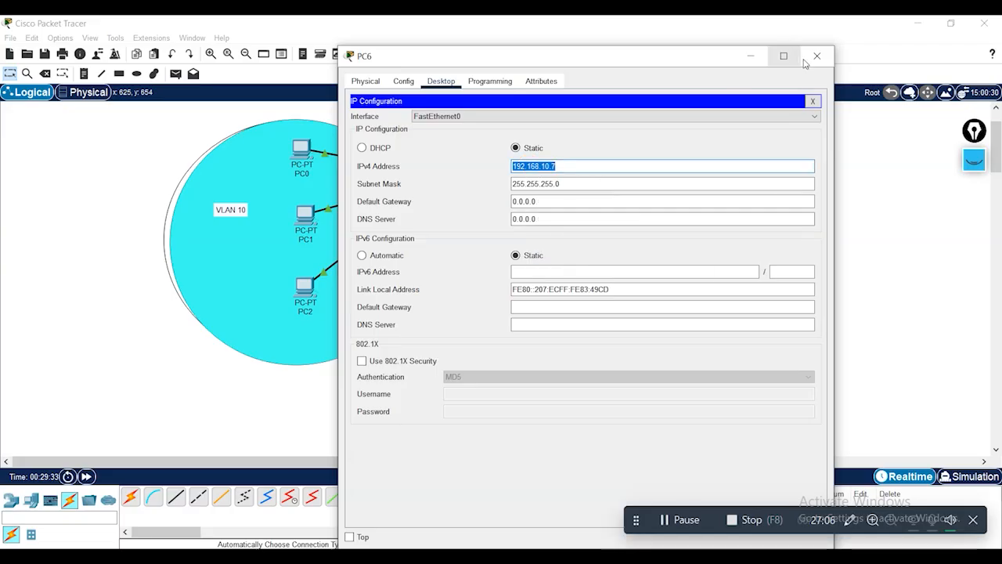
Close PC6's window, ping 192.168.10.7 from PC0's command prompt to test cross-switch connectivity, and minimize the PC0 window.
left_click(817, 55)
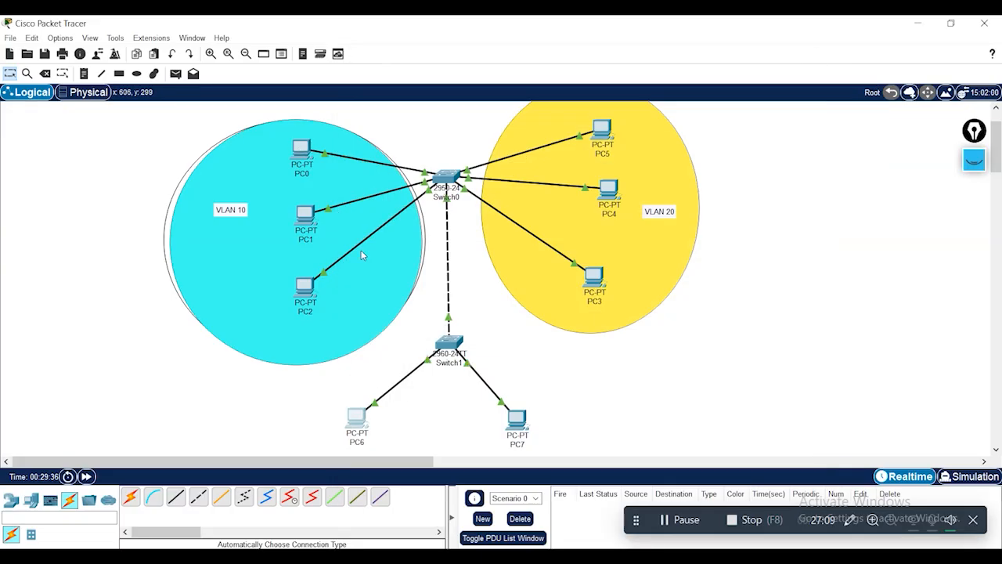
left_click(307, 157)
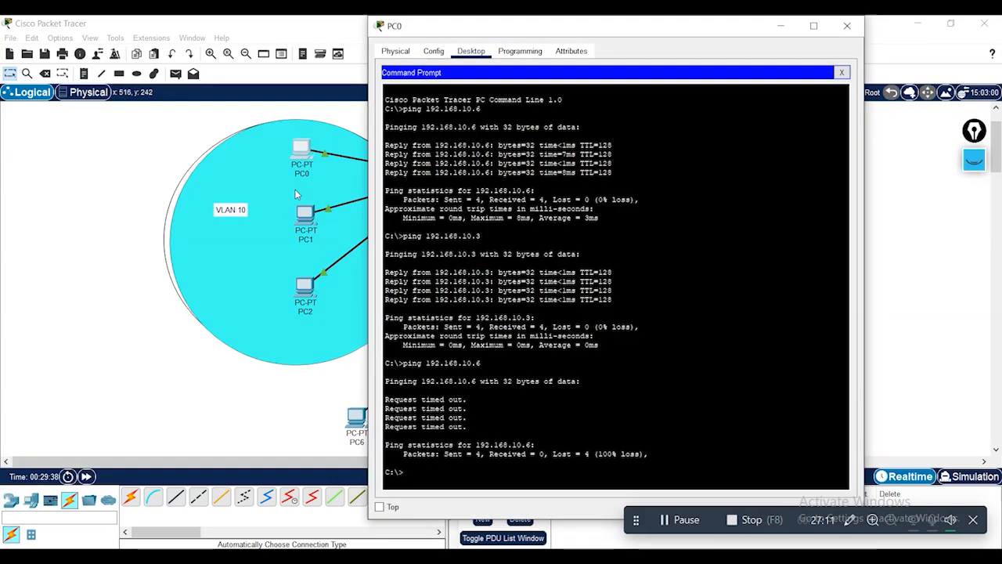
type("ping")
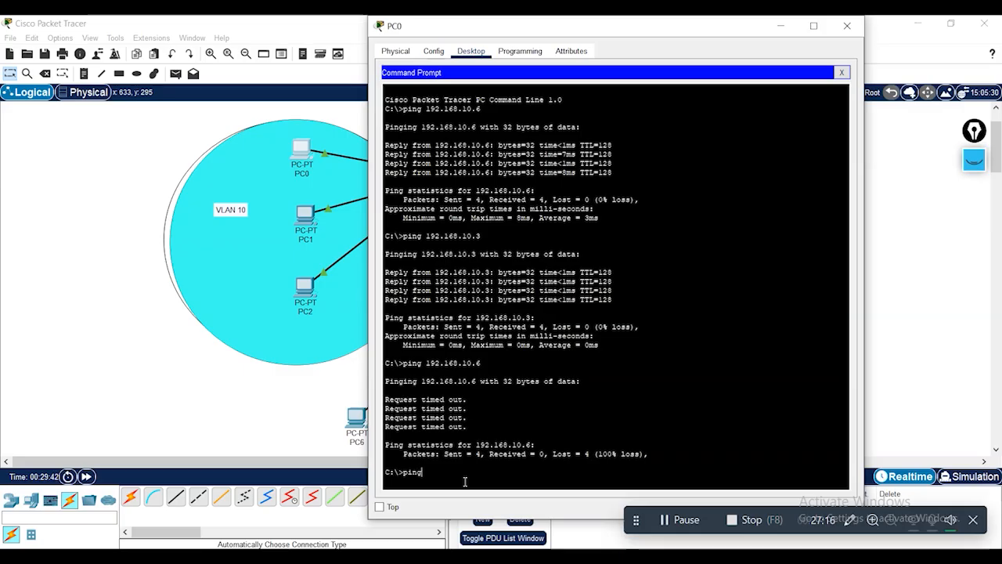
type(" 192.168.10.7")
key("Return")
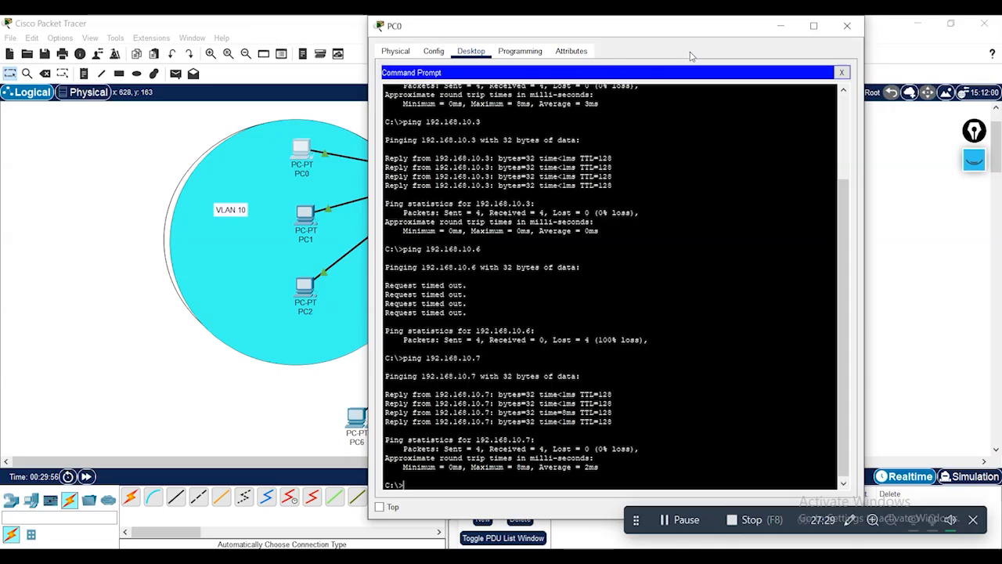
left_click(783, 30)
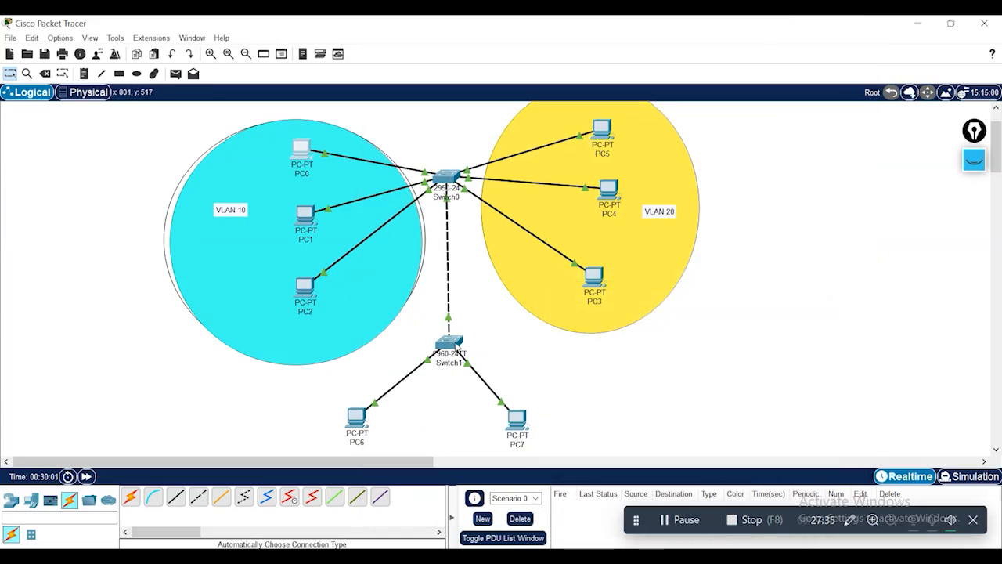
Move PC7 slightly farther away from Switch1 in the topology.
mouse_move(458, 344)
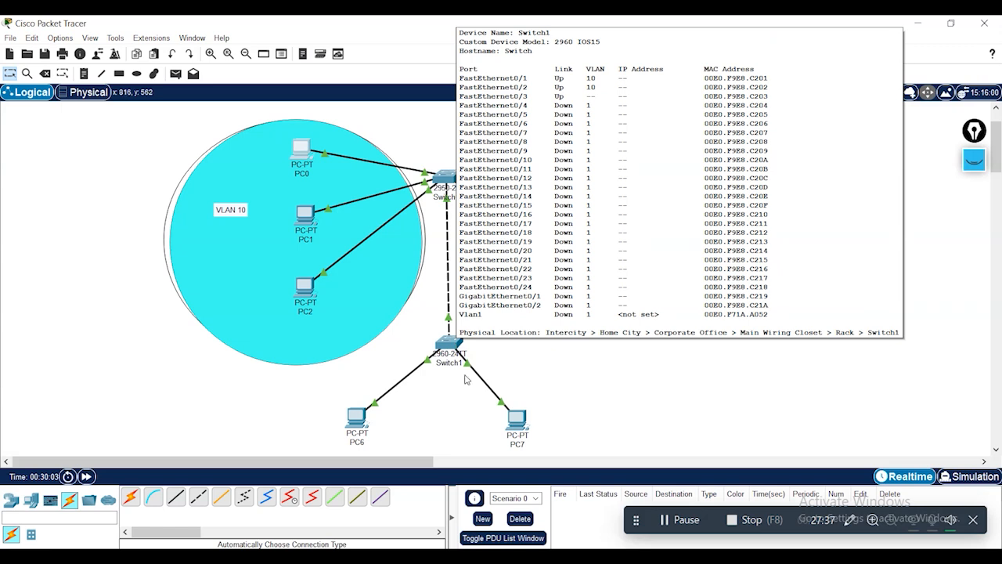
left_click_drag(518, 424, 531, 431)
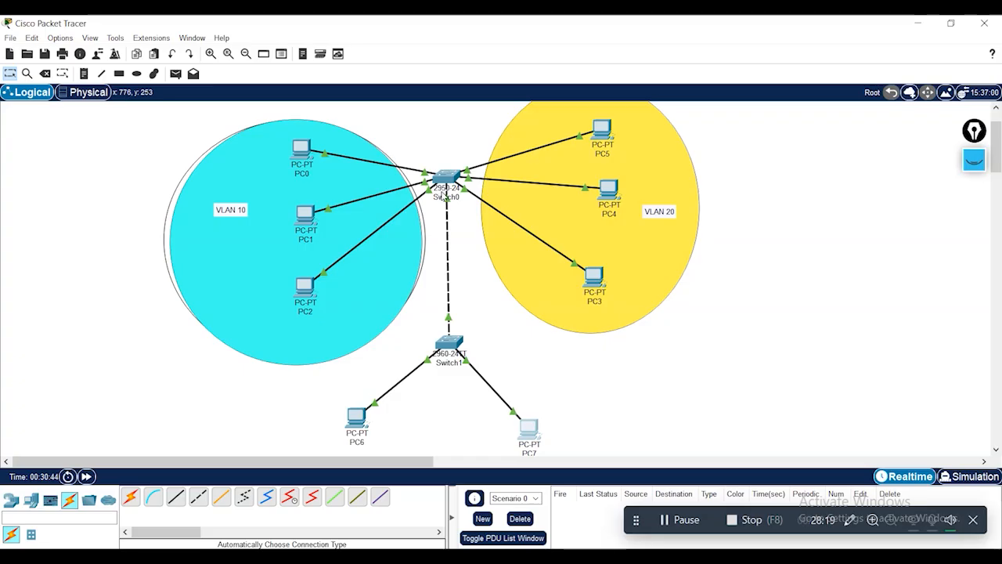
mouse_move(448, 185)
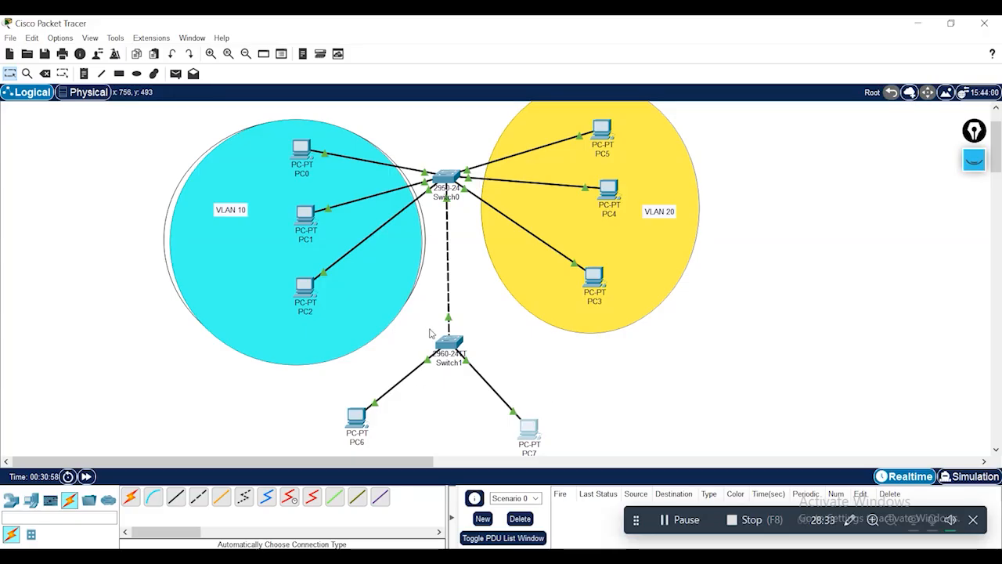
scroll(429, 333, "up", 1)
scroll(429, 335, "down", 2)
scroll(429, 336, "up", 1)
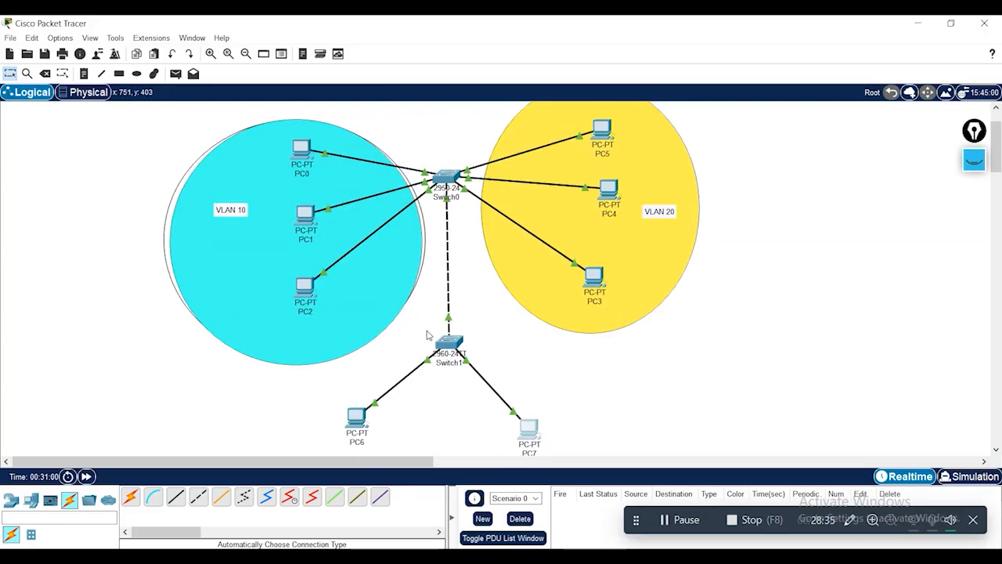
scroll(429, 335, "up", 1)
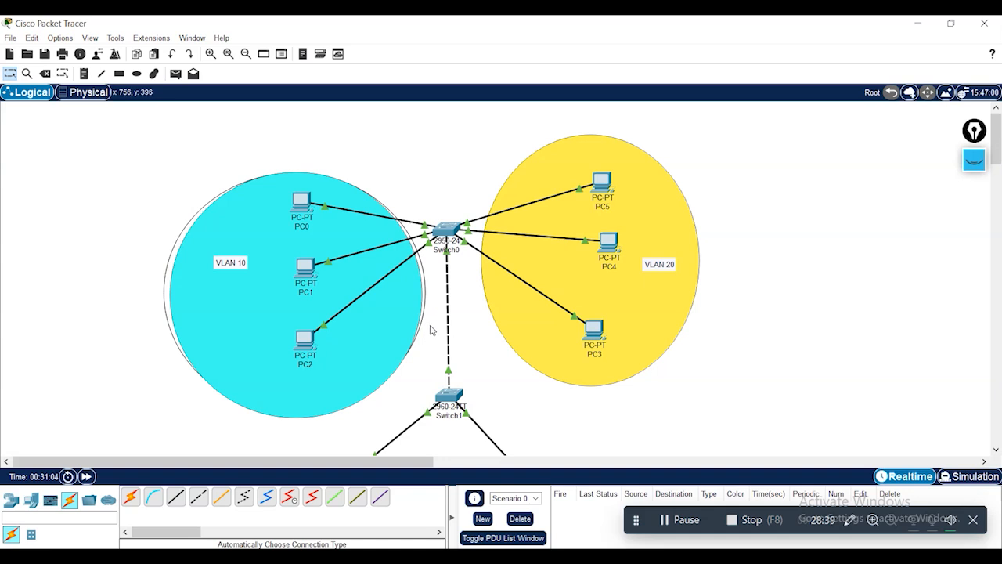
scroll(436, 322, "down", 1)
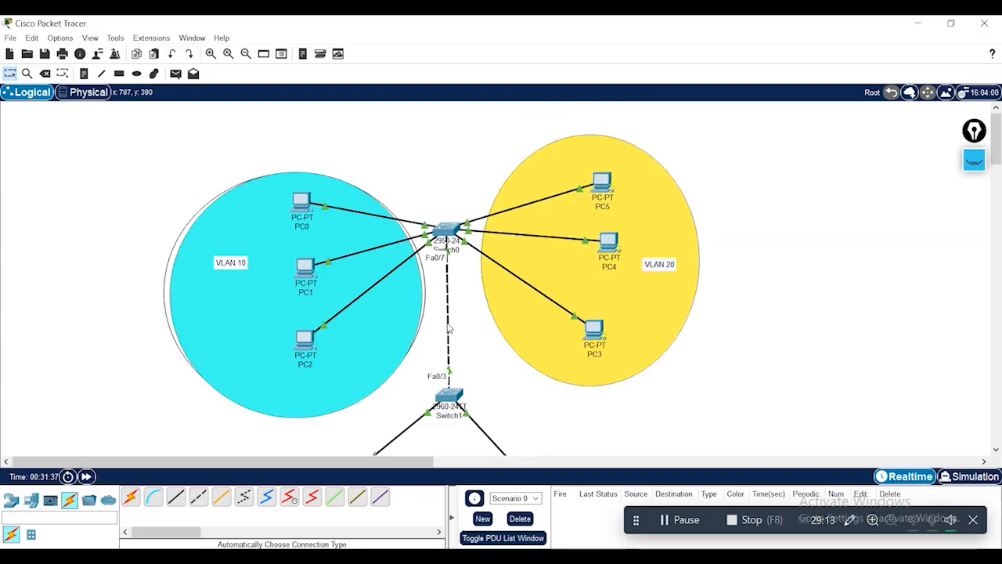
scroll(452, 323, "down", 2)
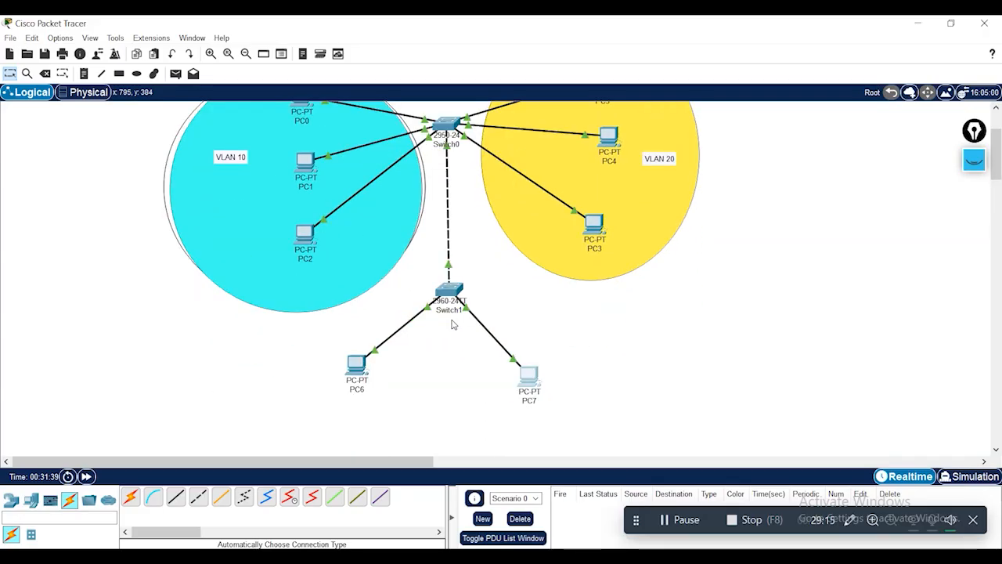
scroll(451, 325, "up", 1)
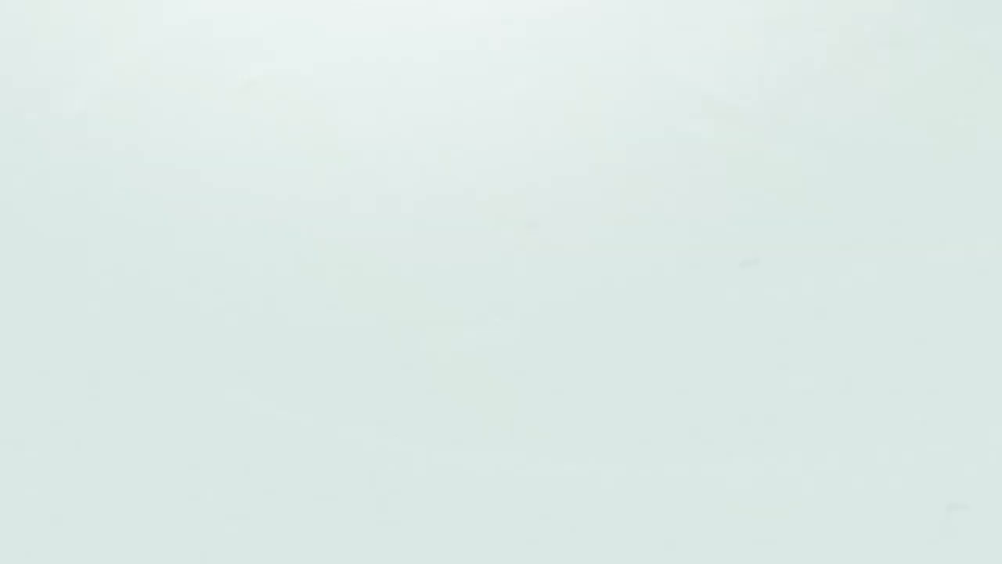